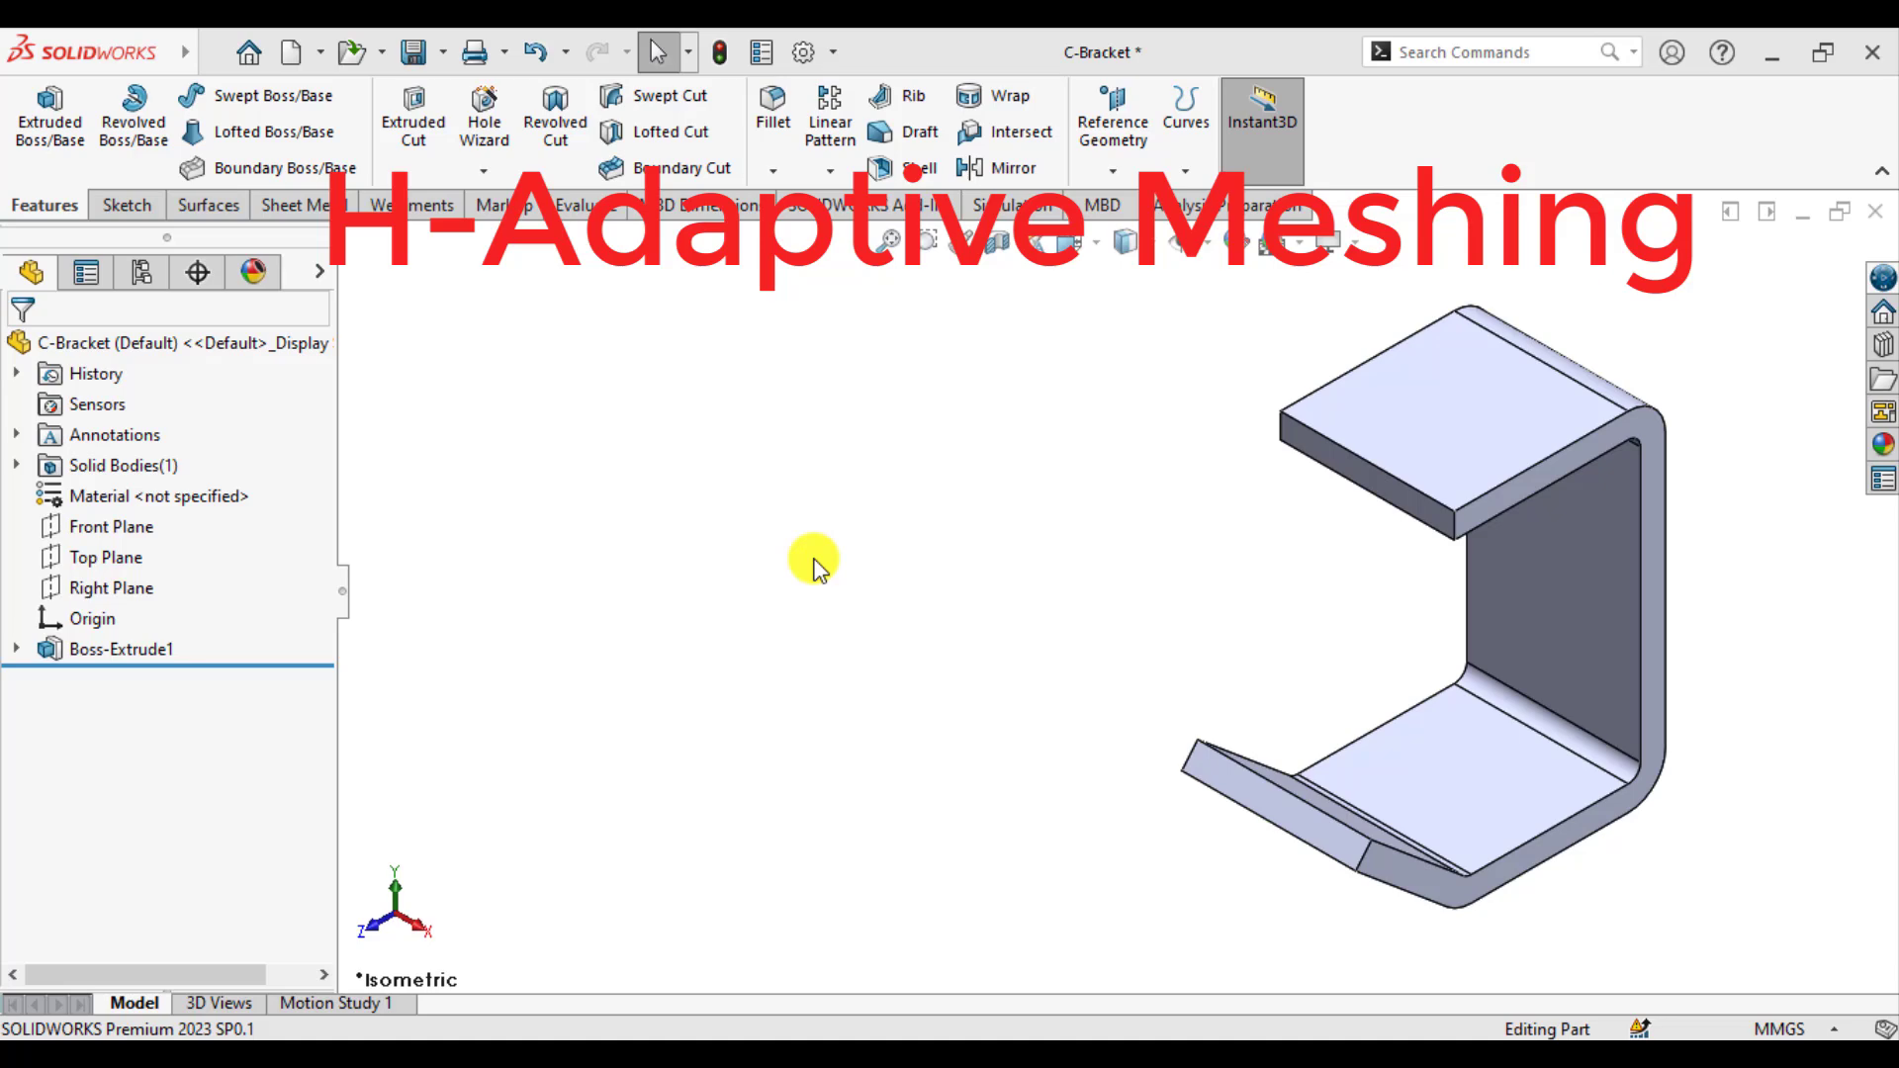
- Show Boss-Extrude1's sketch dimensions 75, 120, 70, 50 and 140°, then bring up the Simulation tools
key("f")
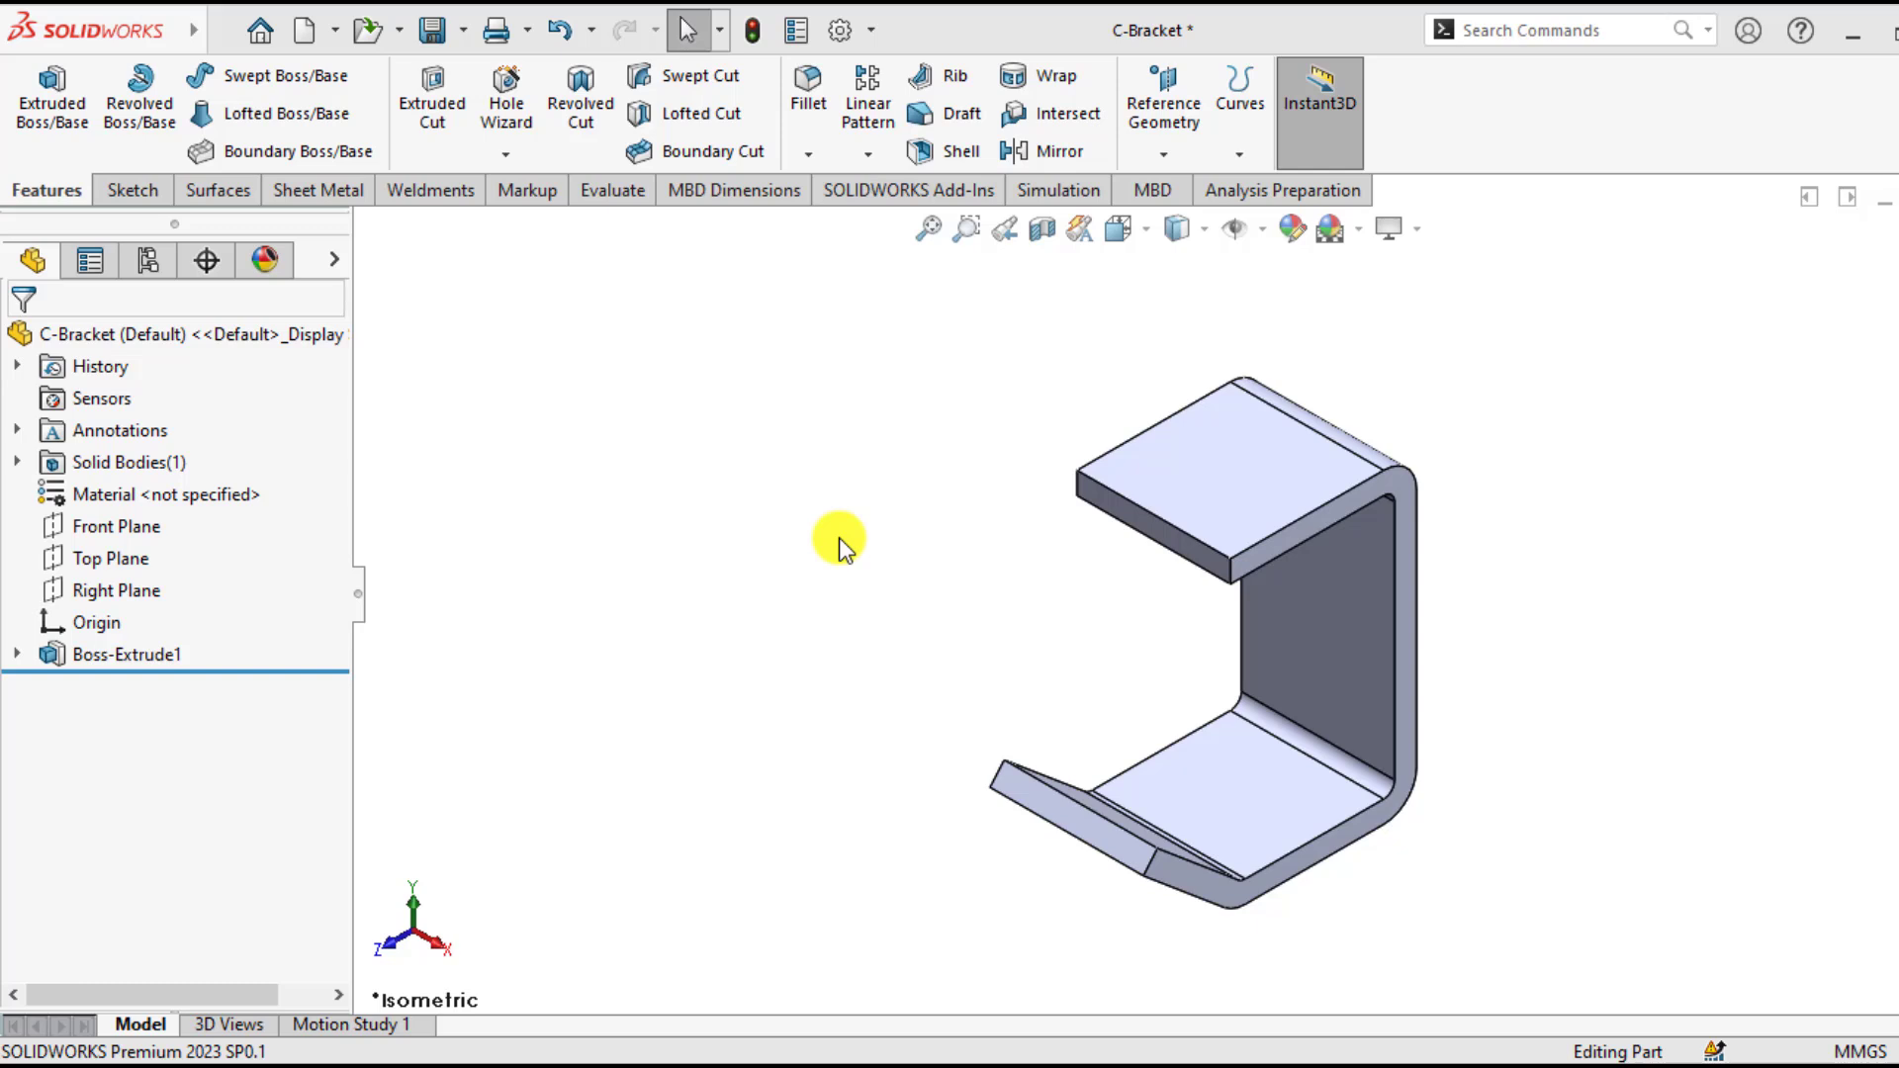
middle_click_drag(844, 538, 871, 565)
key("f")
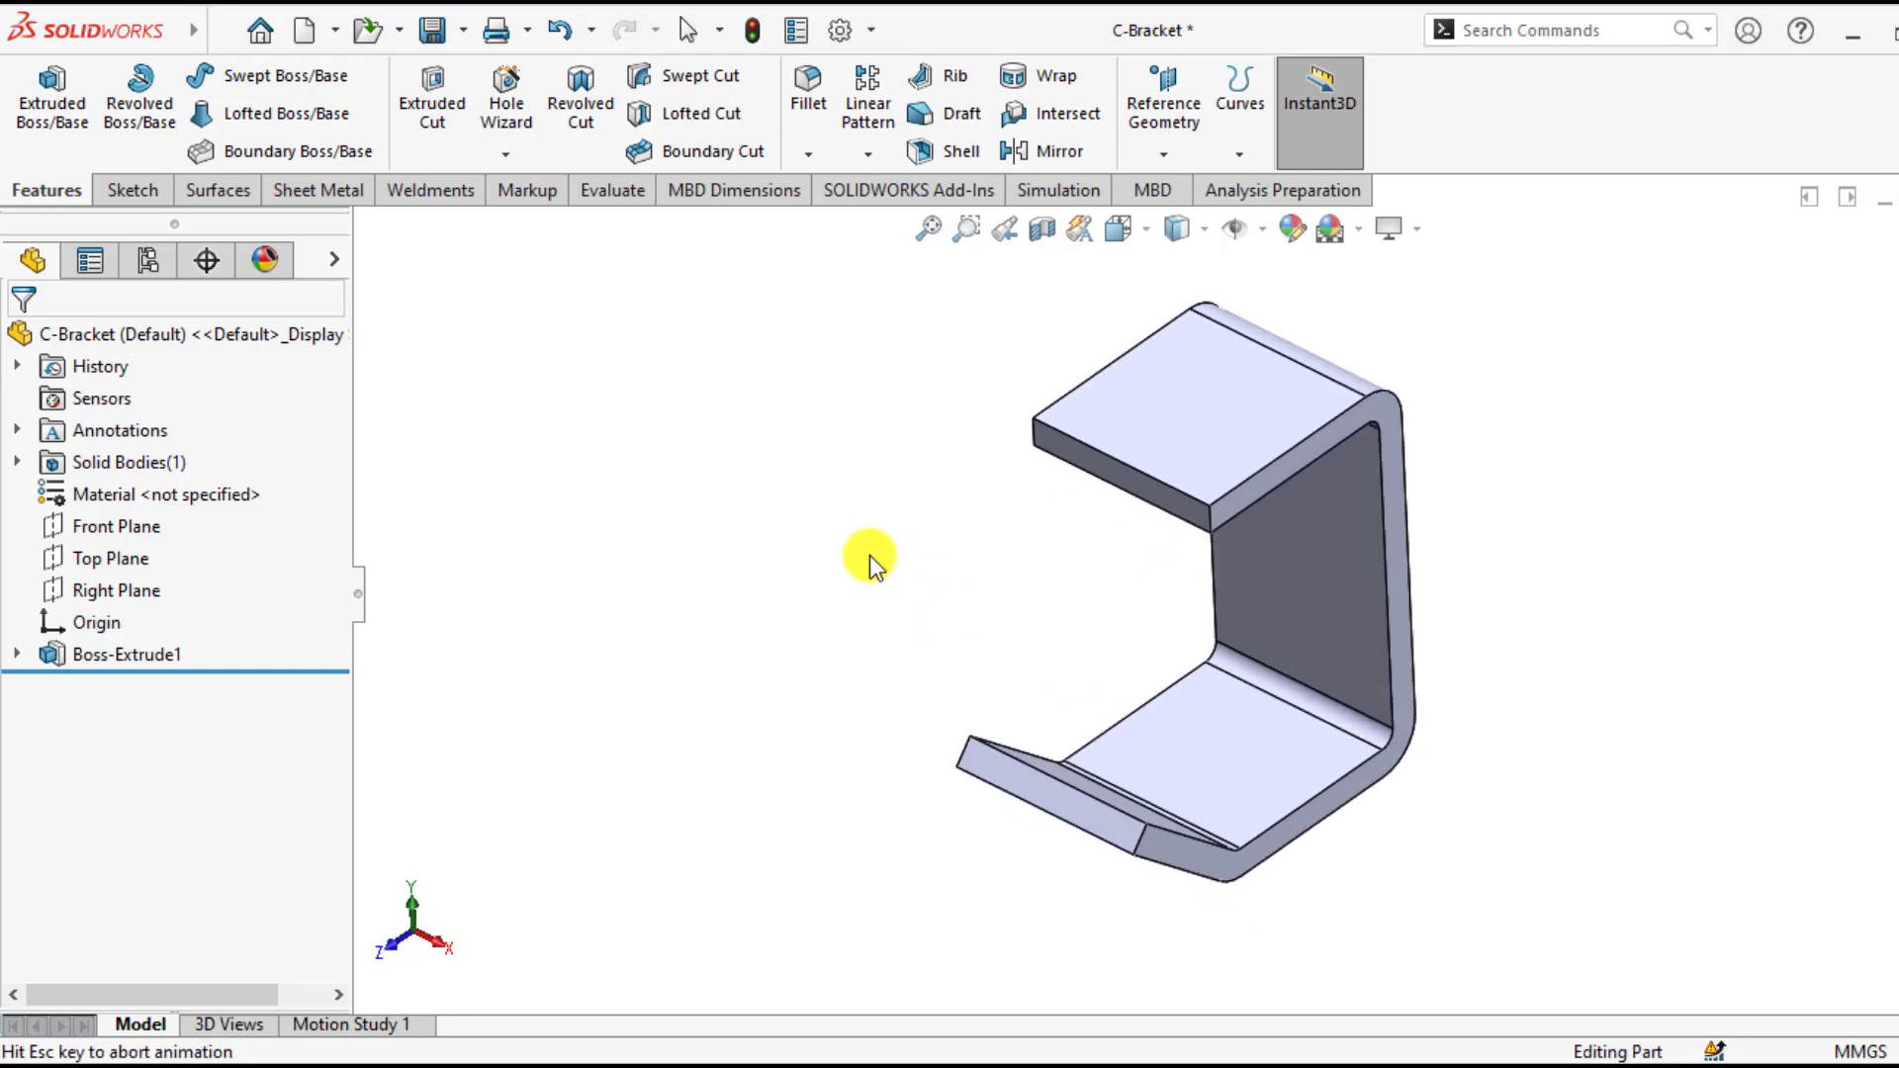
mouse_move(887, 641)
middle_mouse_down()
mouse_move(894, 514)
mouse_move(996, 614)
middle_mouse_up()
left_click(1243, 834)
mouse_move(1045, 676)
middle_mouse_down()
mouse_move(953, 474)
mouse_move(924, 644)
mouse_move(938, 829)
middle_mouse_up()
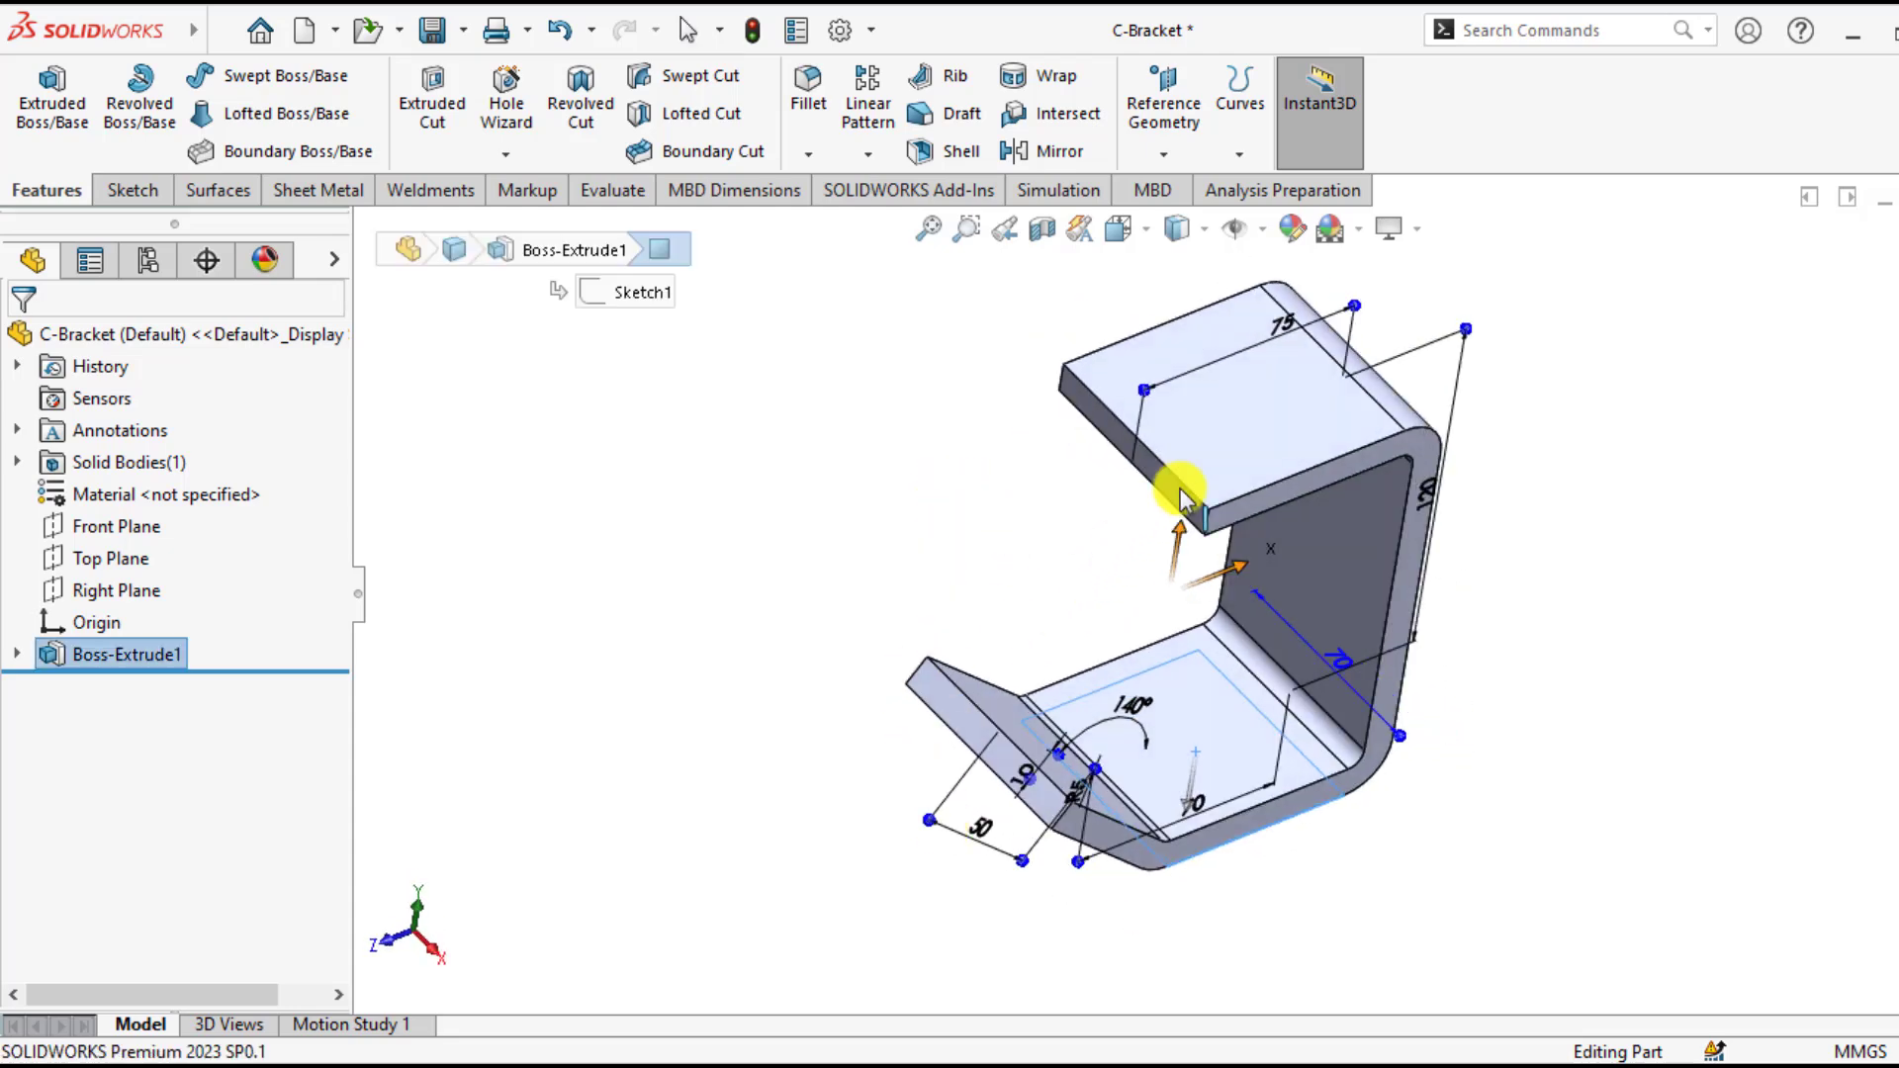
left_click(1243, 432)
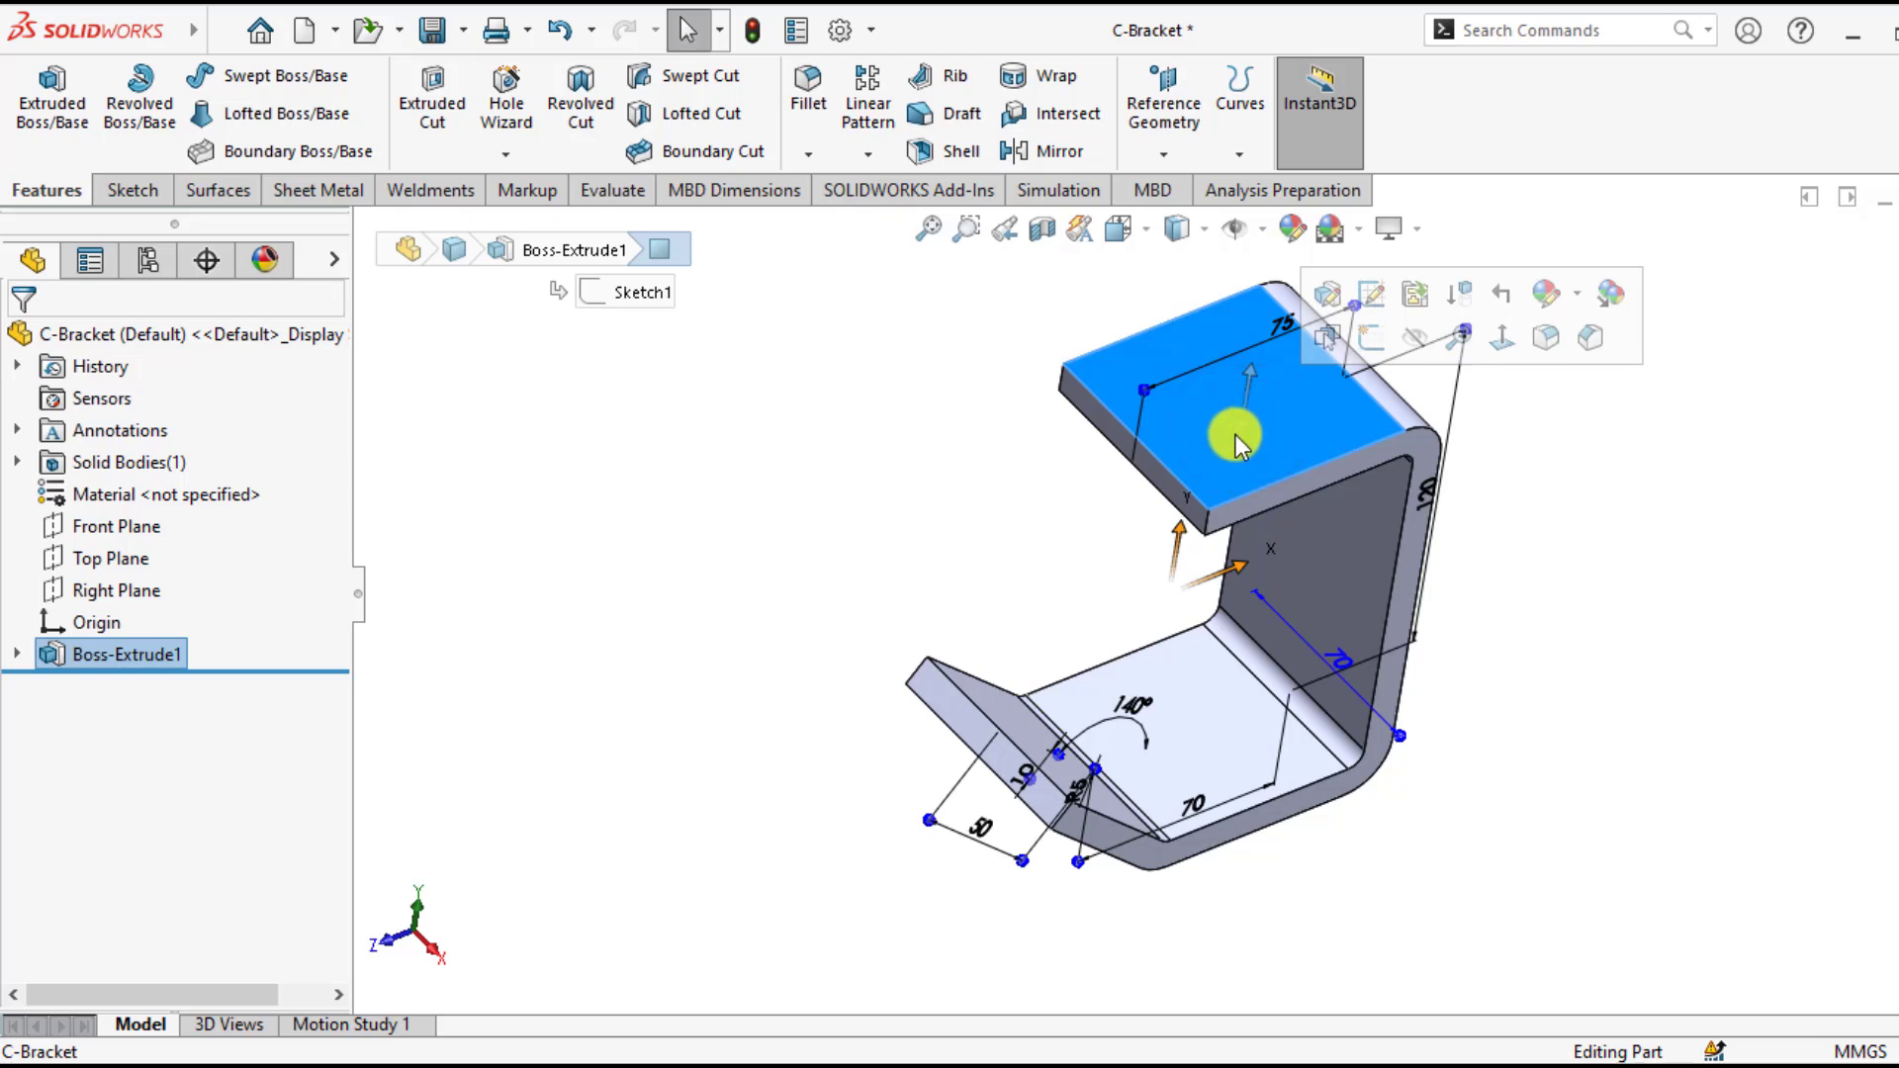
middle_click_drag(1018, 627, 890, 554)
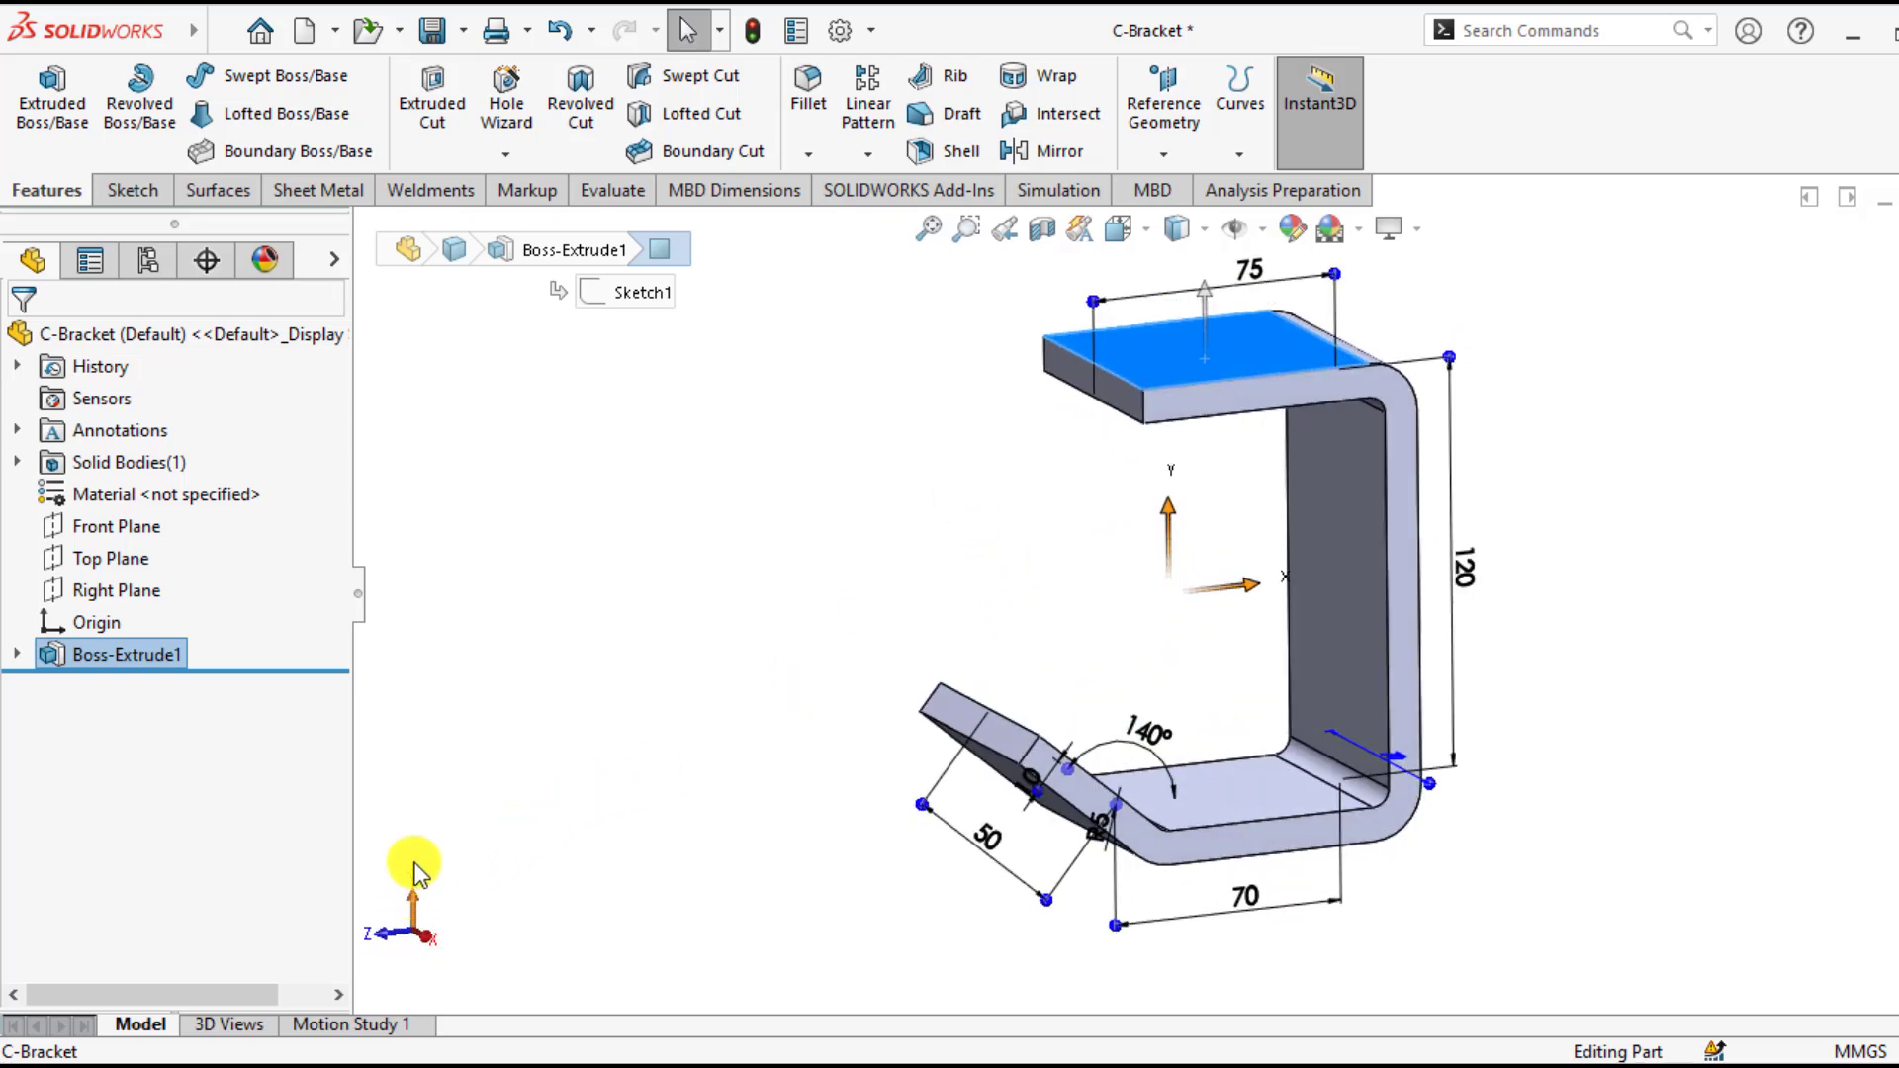
left_click(1048, 188)
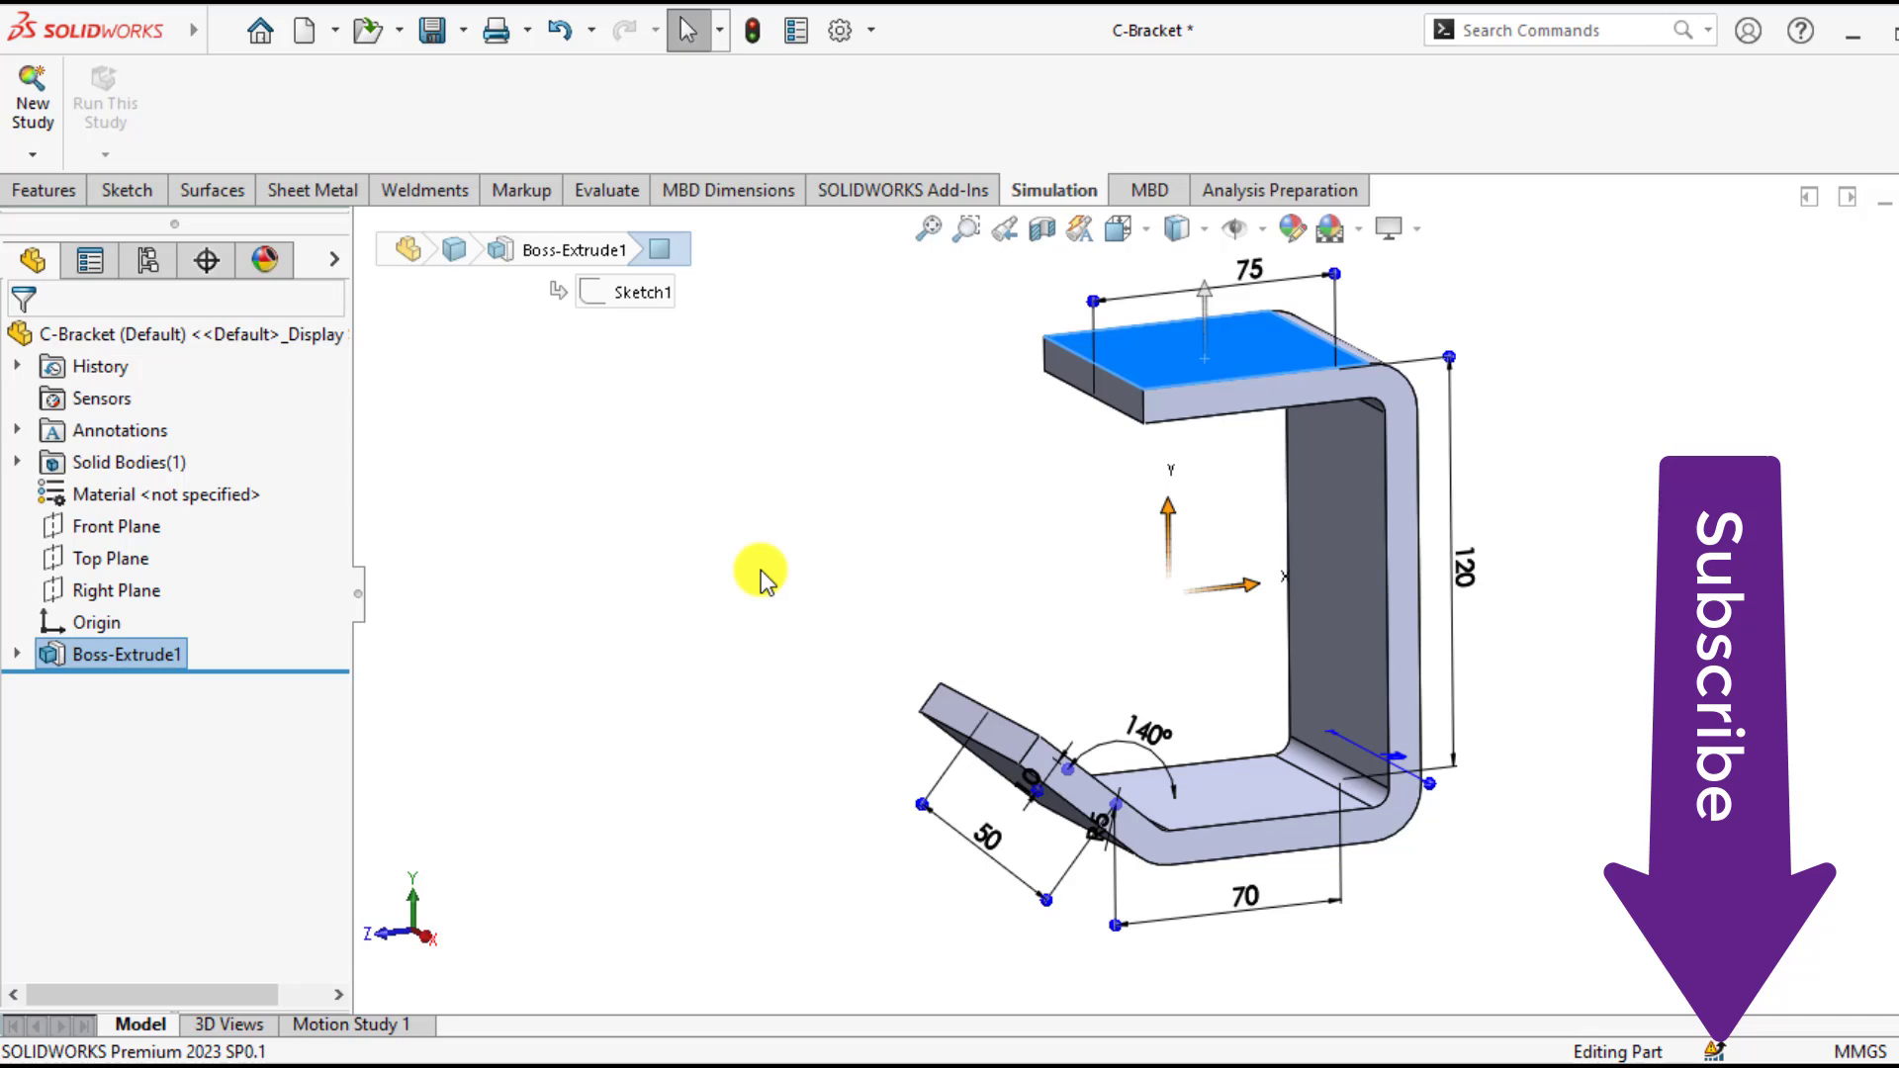
- Create a new Static study named 'Without Adaptive'
left_click(38, 109)
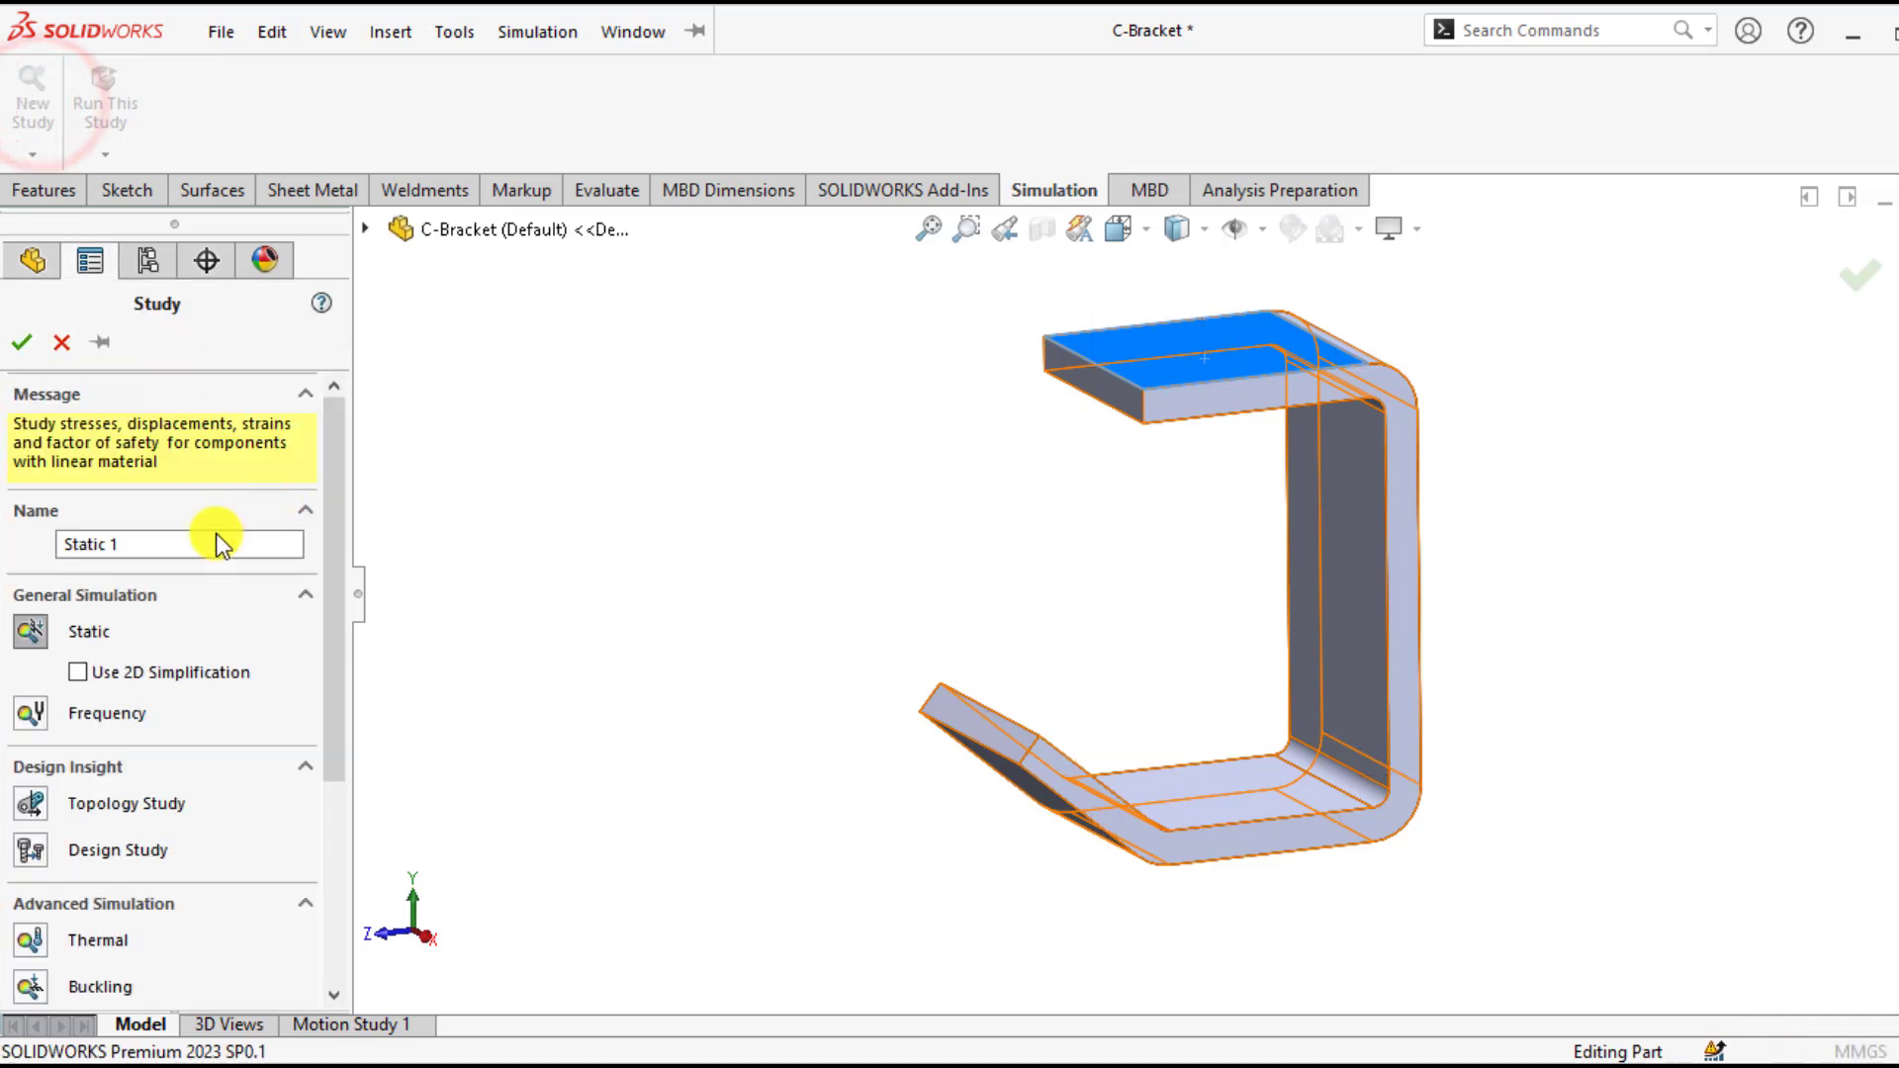
left_click_drag(120, 544, 15, 557)
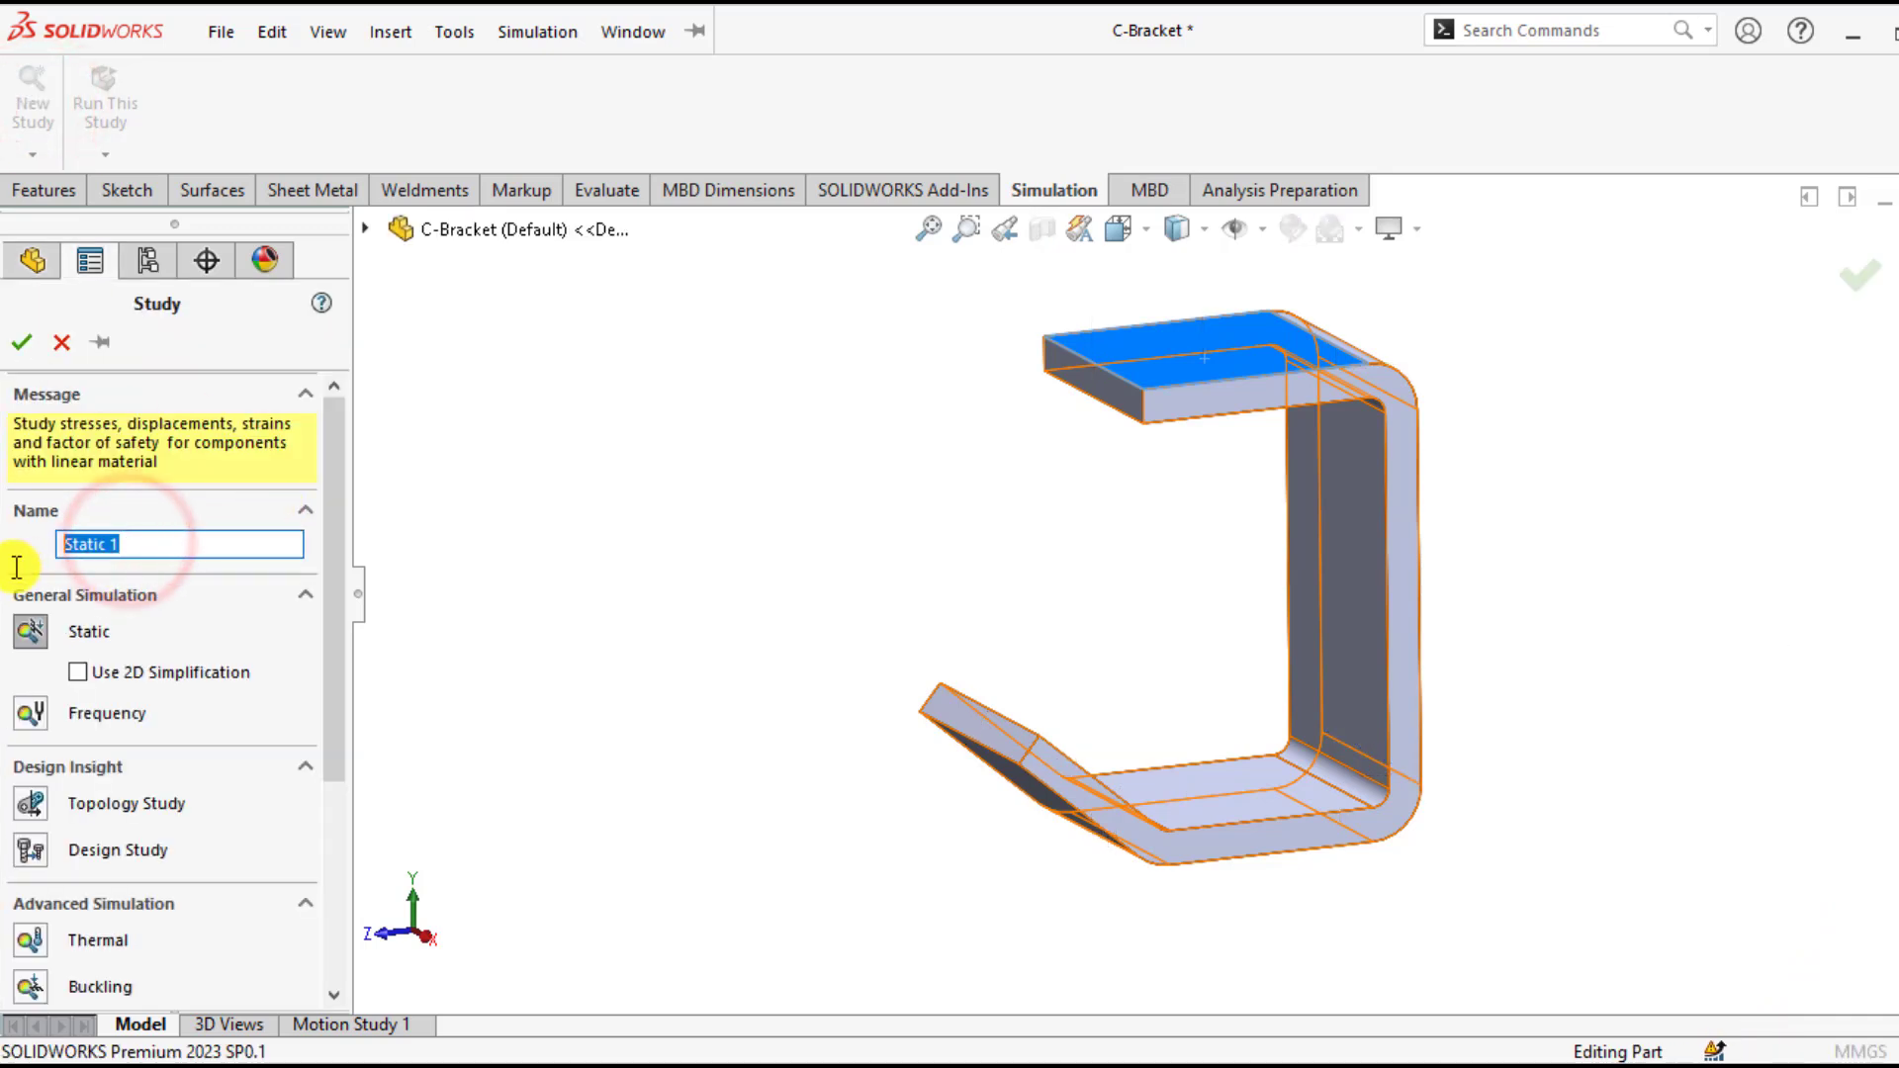
type("N")
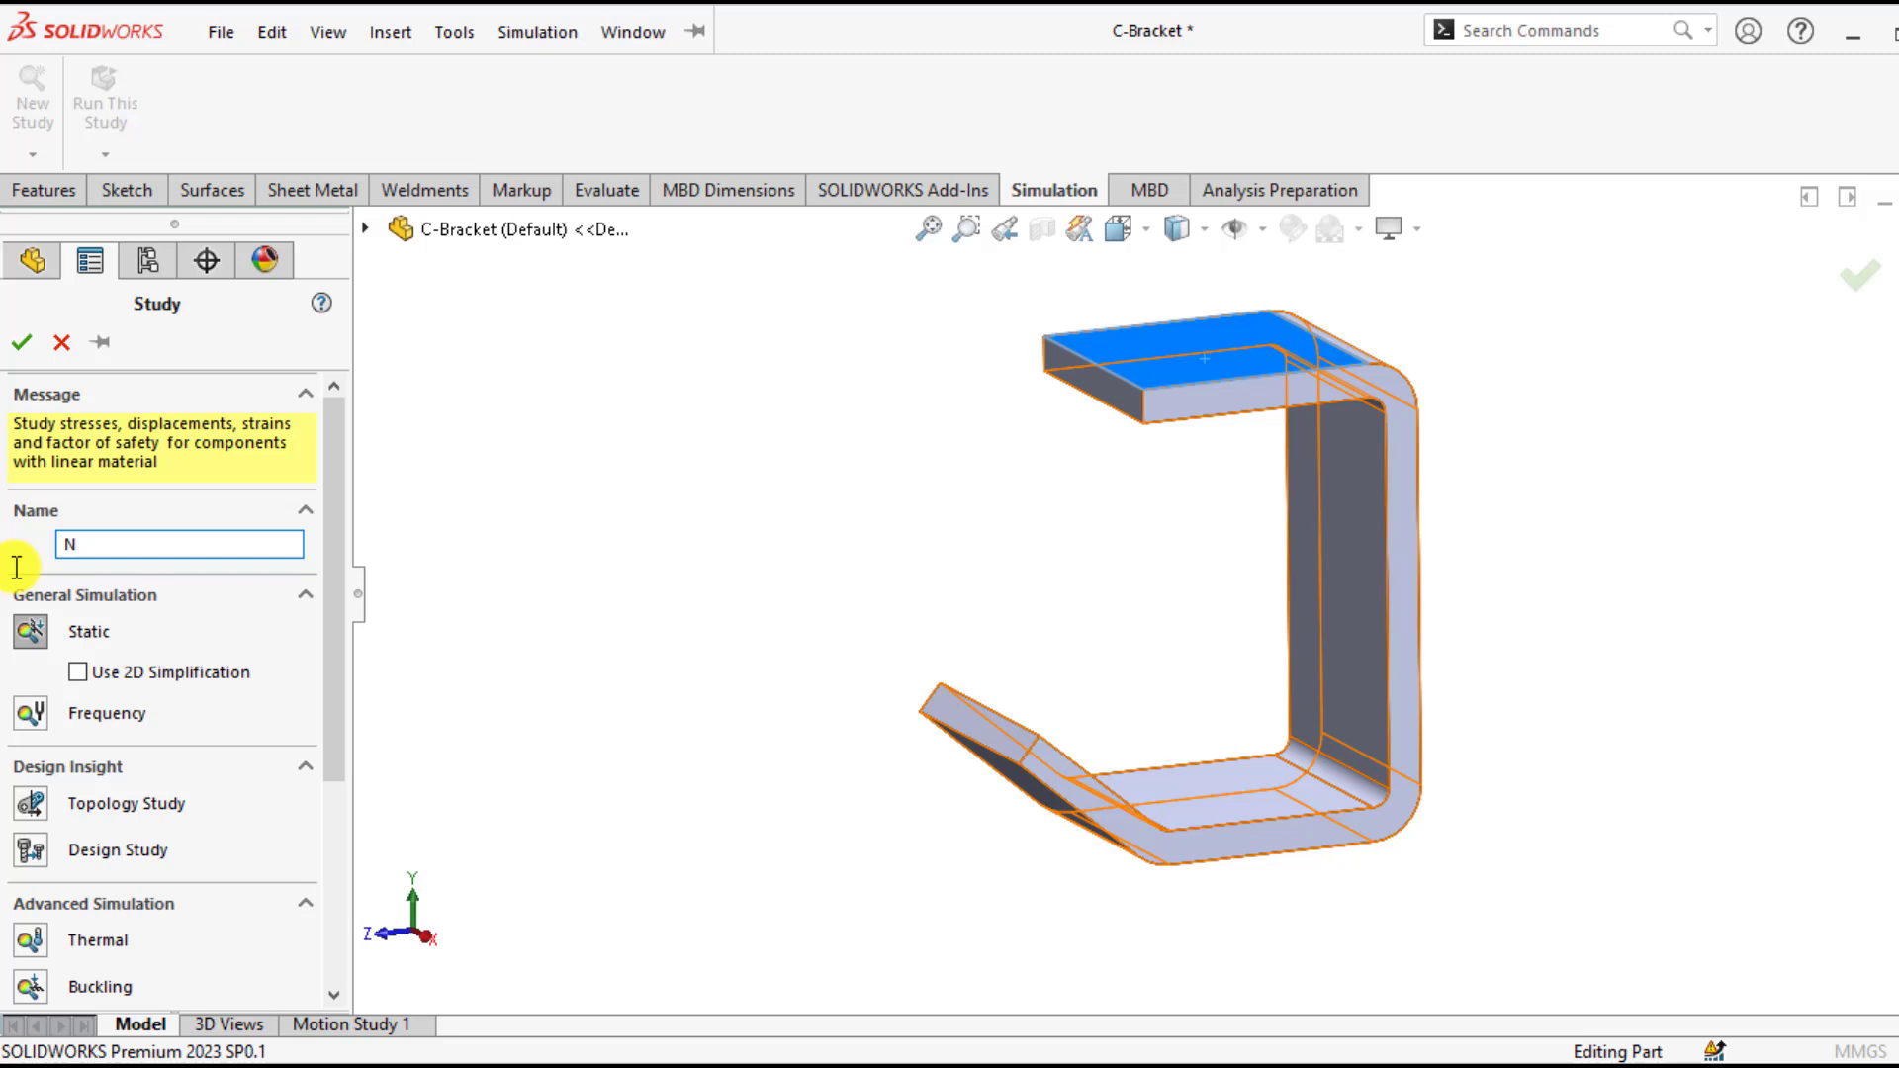
key("BackSpace")
type("Without Adaptive")
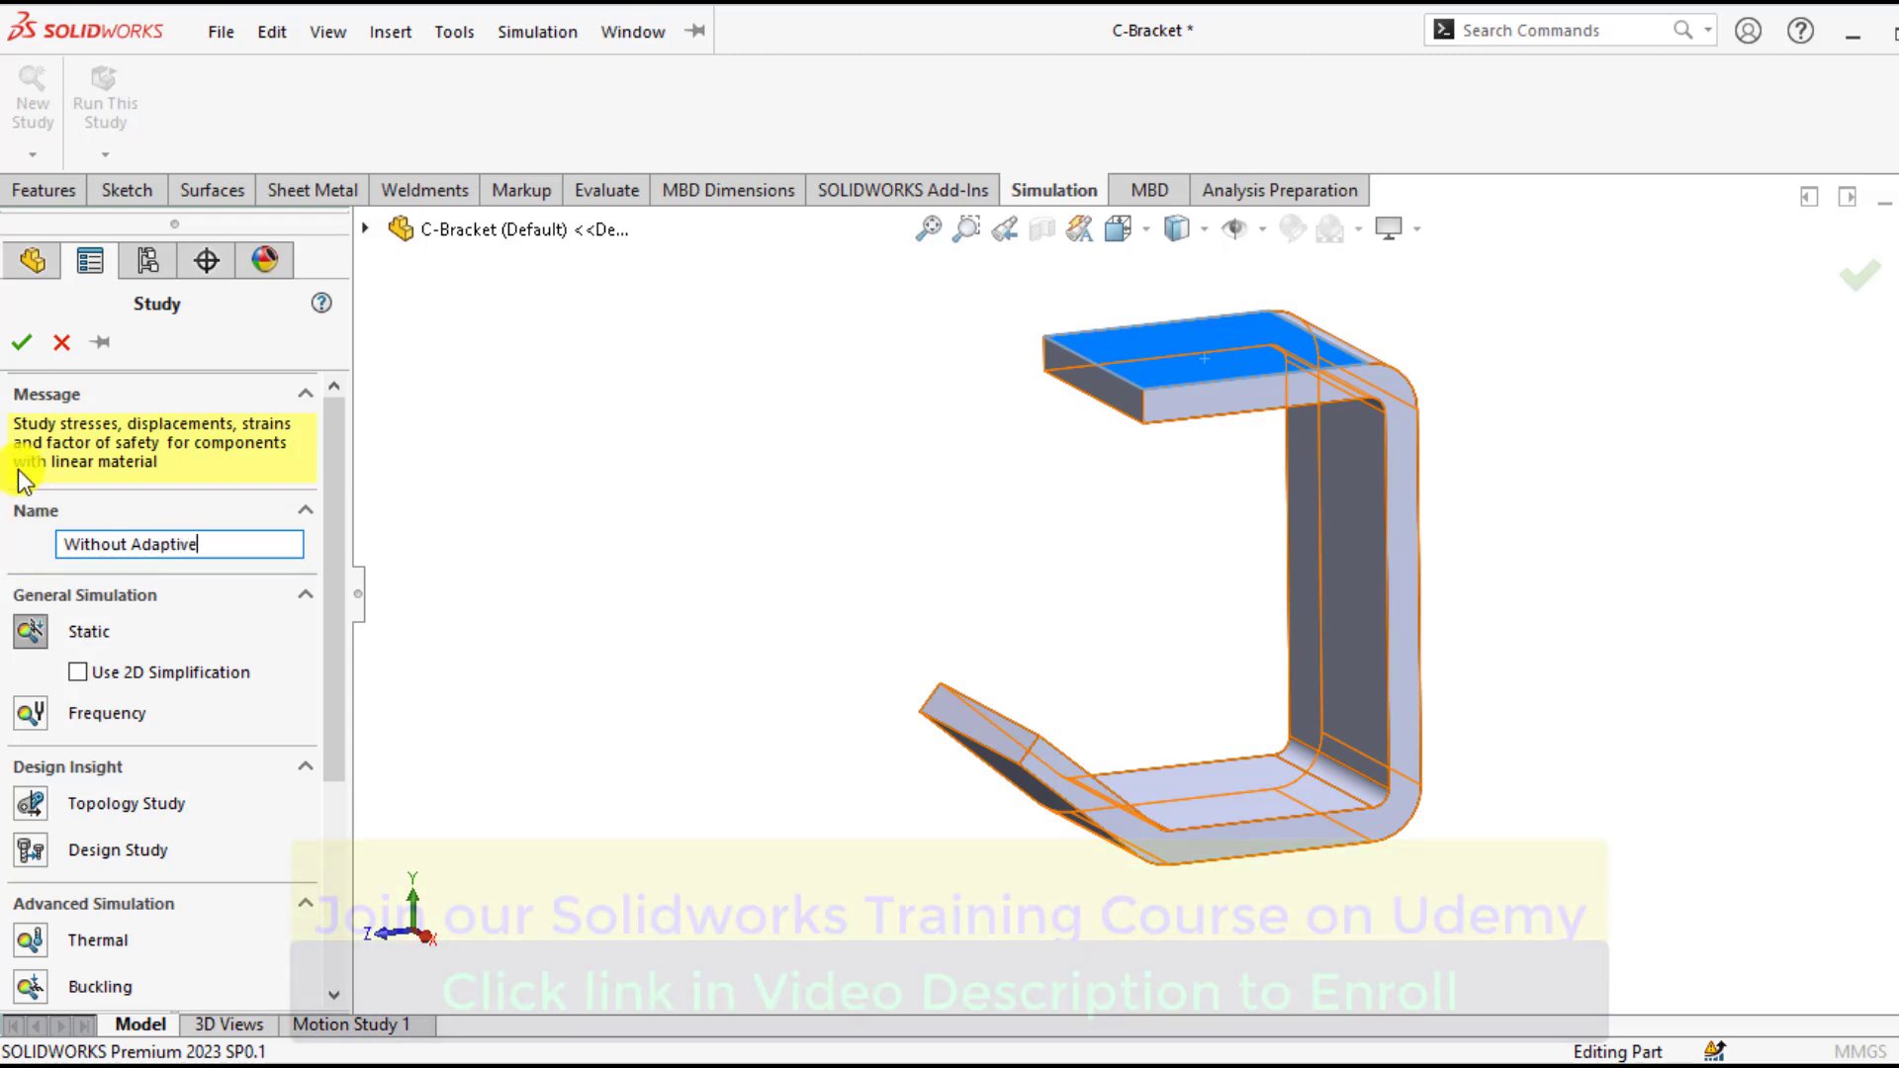
left_click(22, 342)
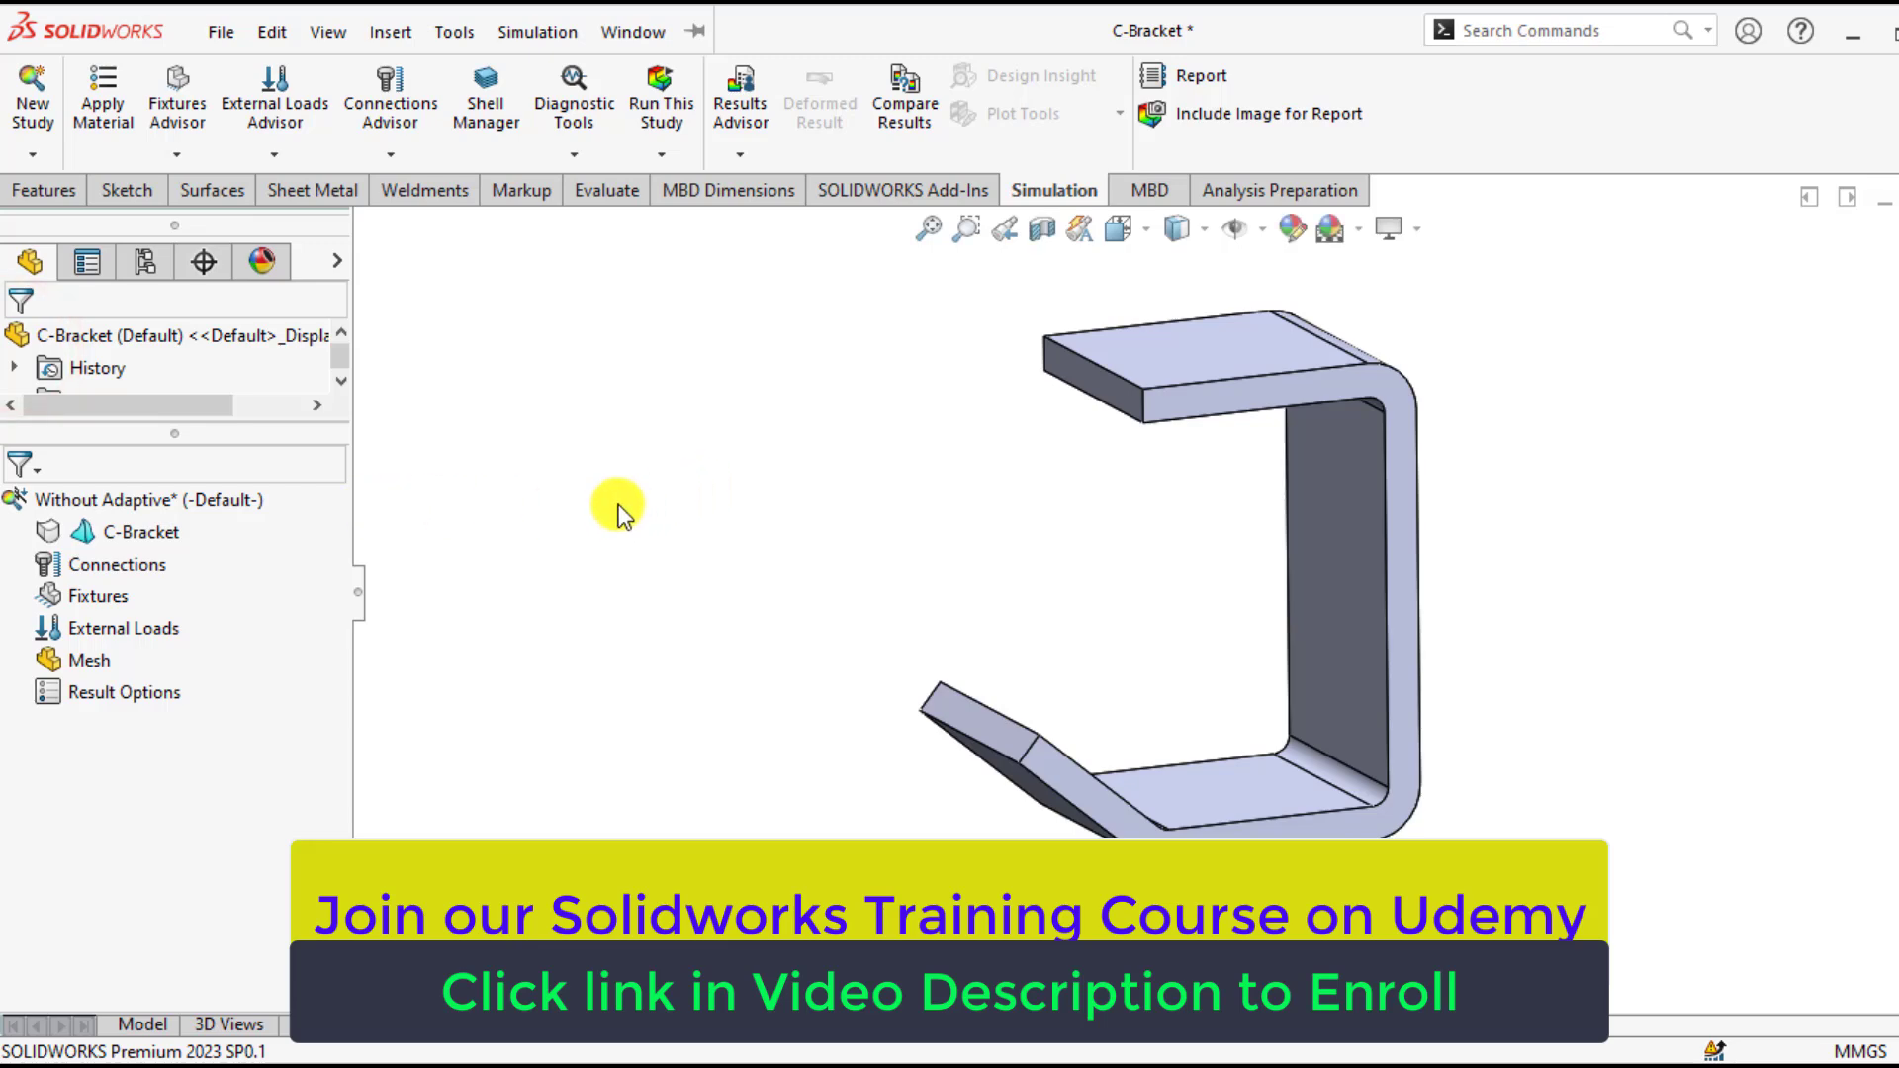
- Apply Alloy Steel to the C-Bracket from the favourite materials list
right_click(139, 532)
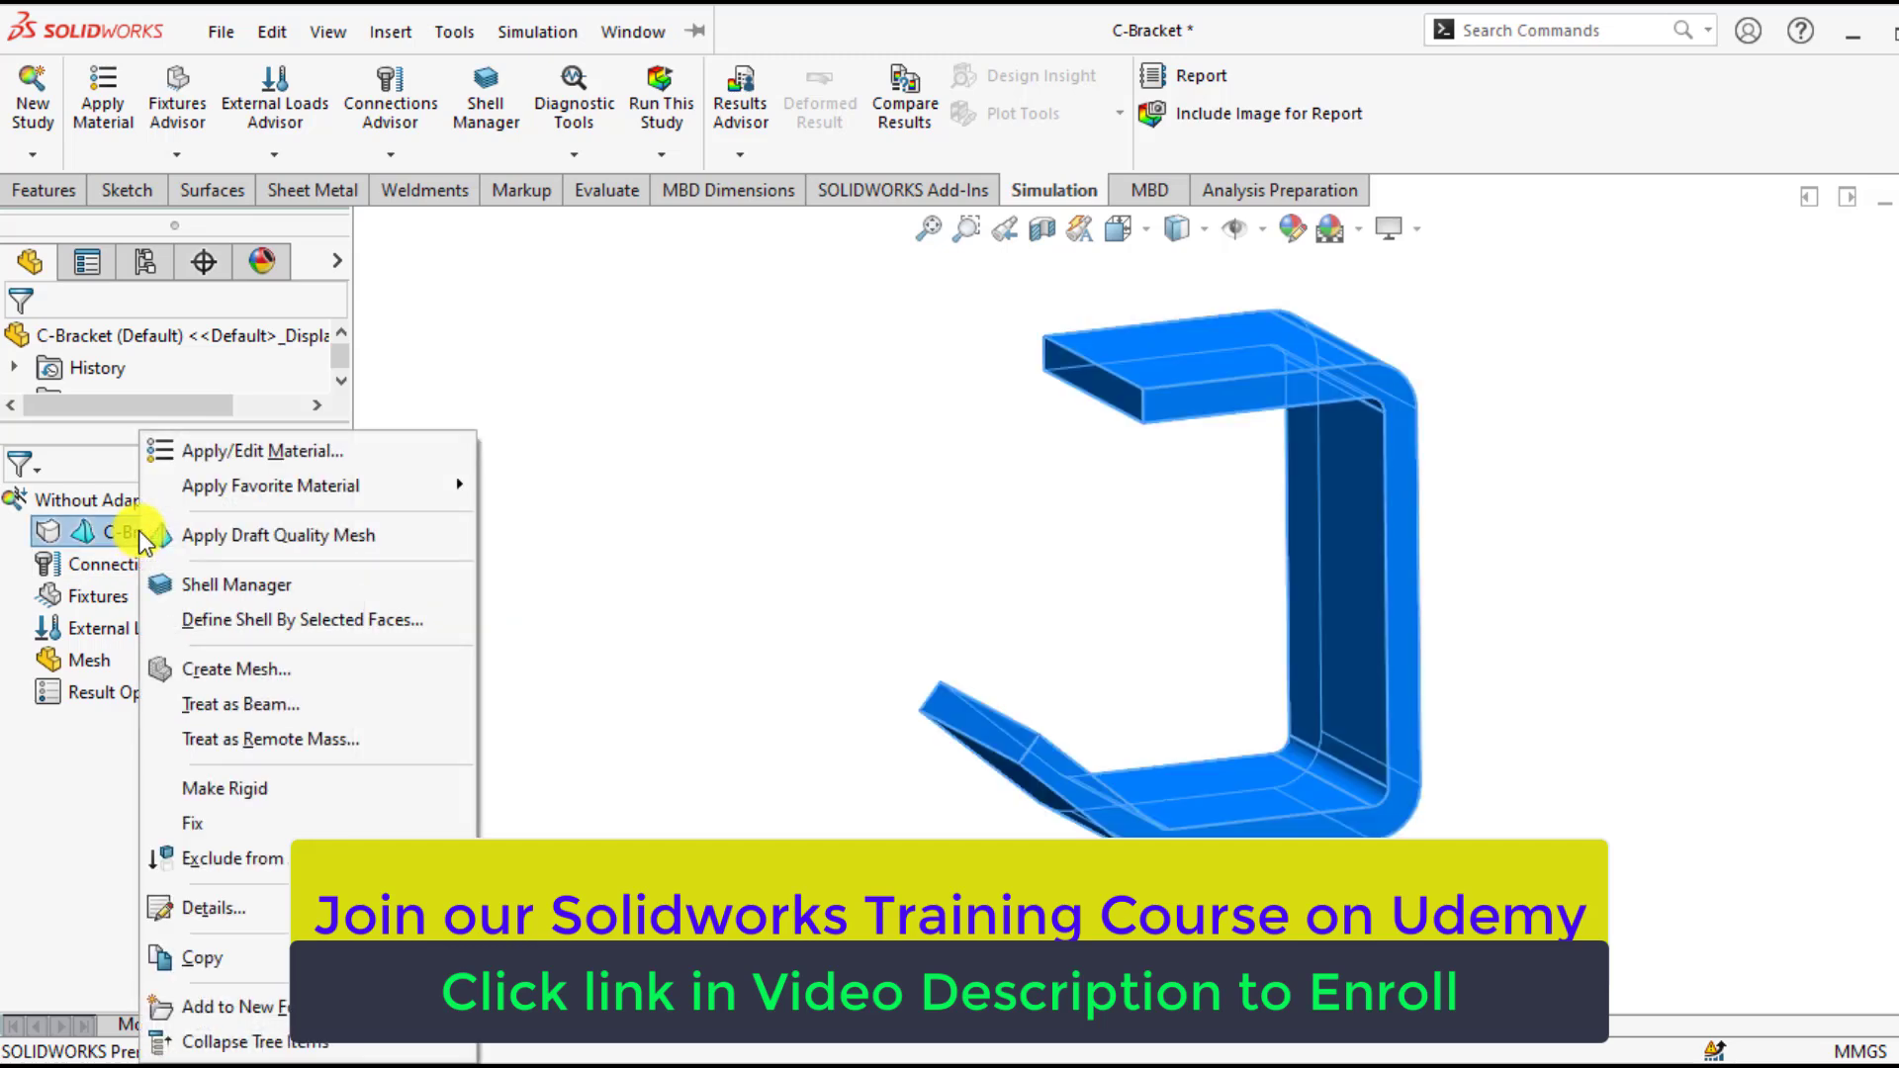
mouse_move(273, 489)
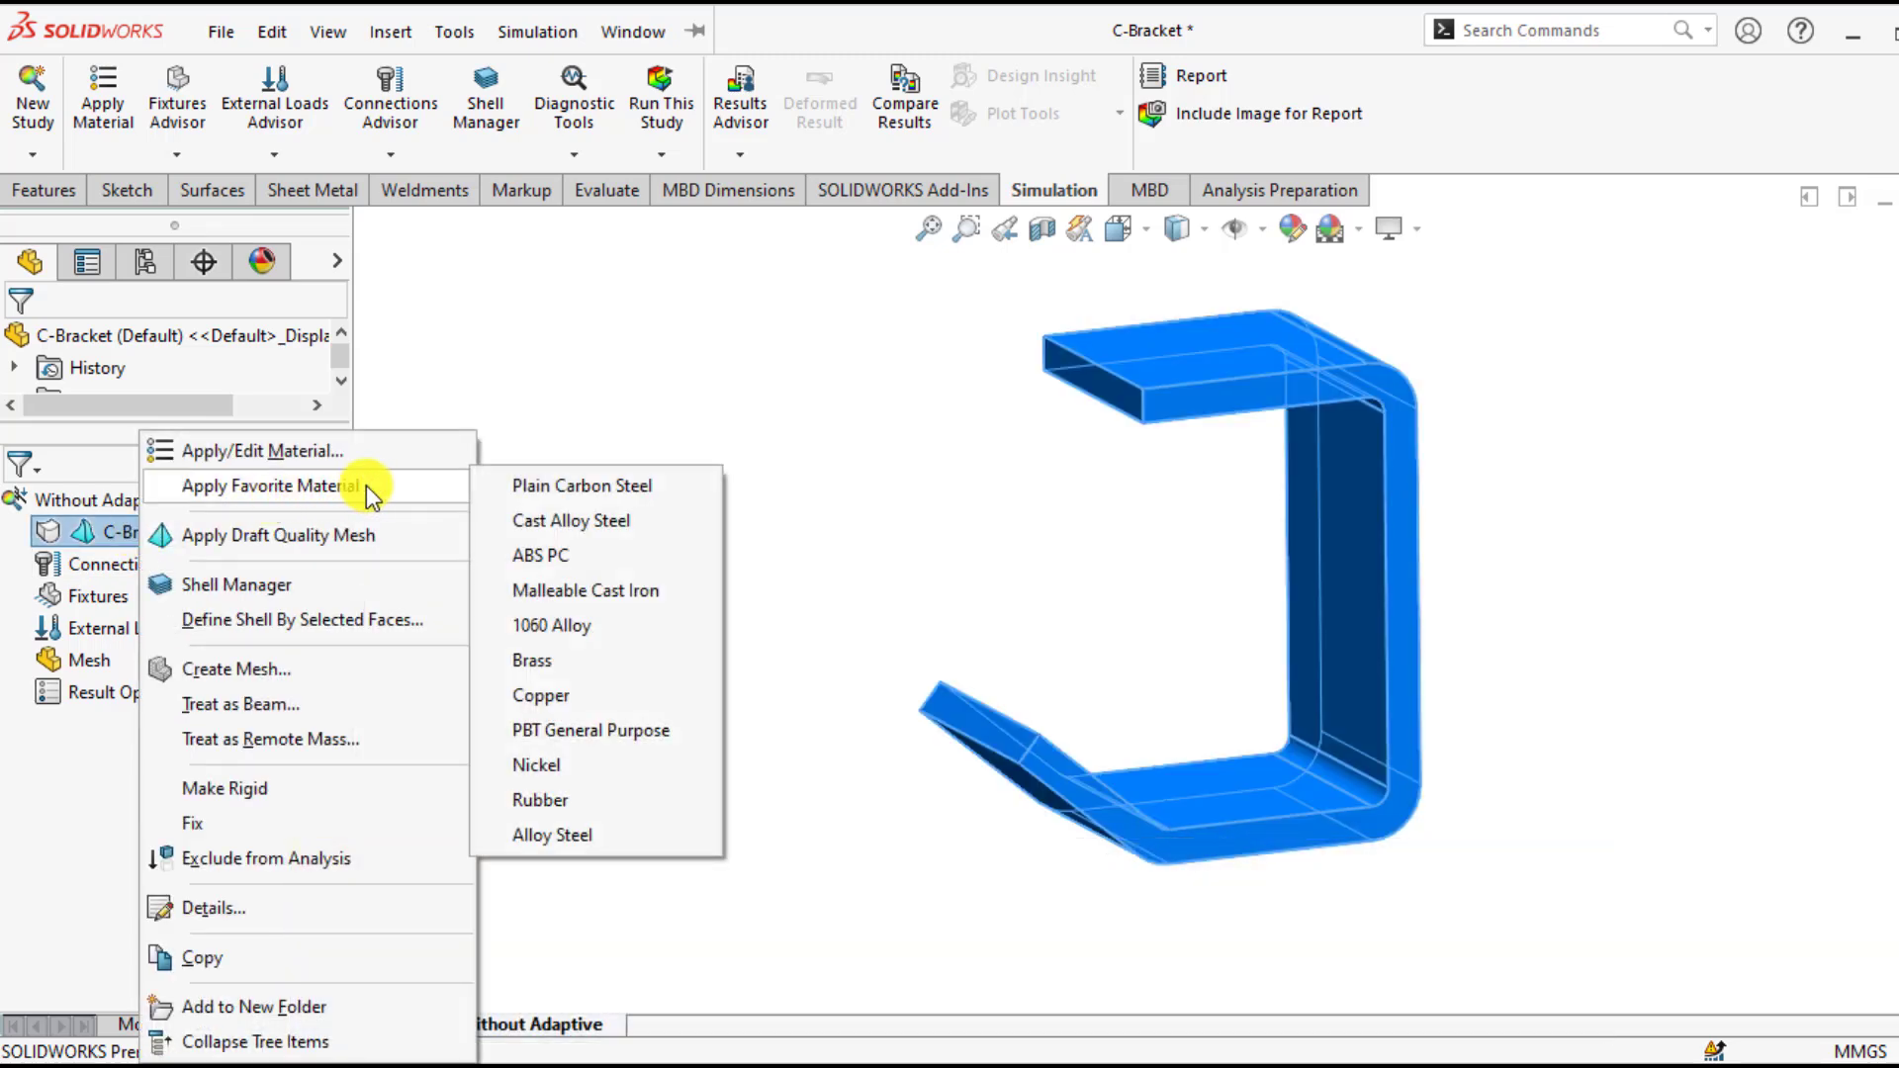
left_click(618, 522)
right_click(175, 534)
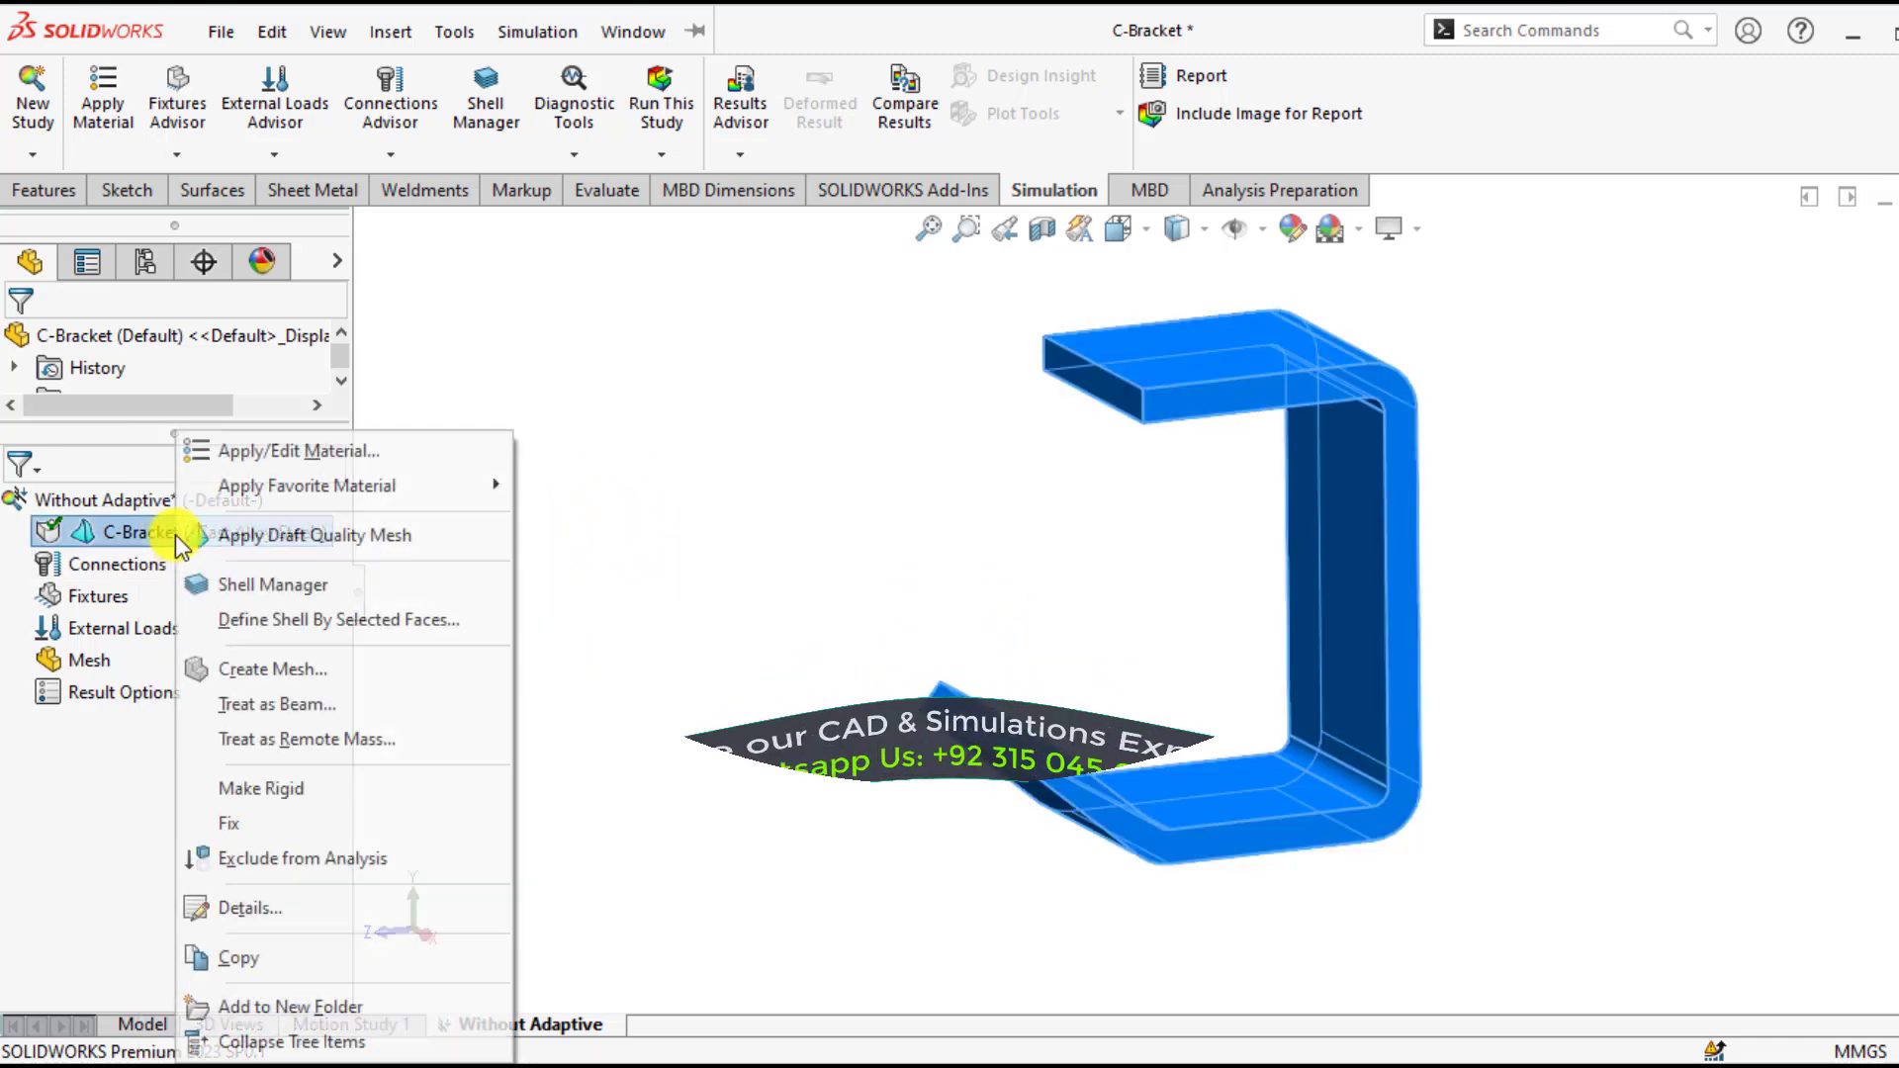
mouse_move(465, 494)
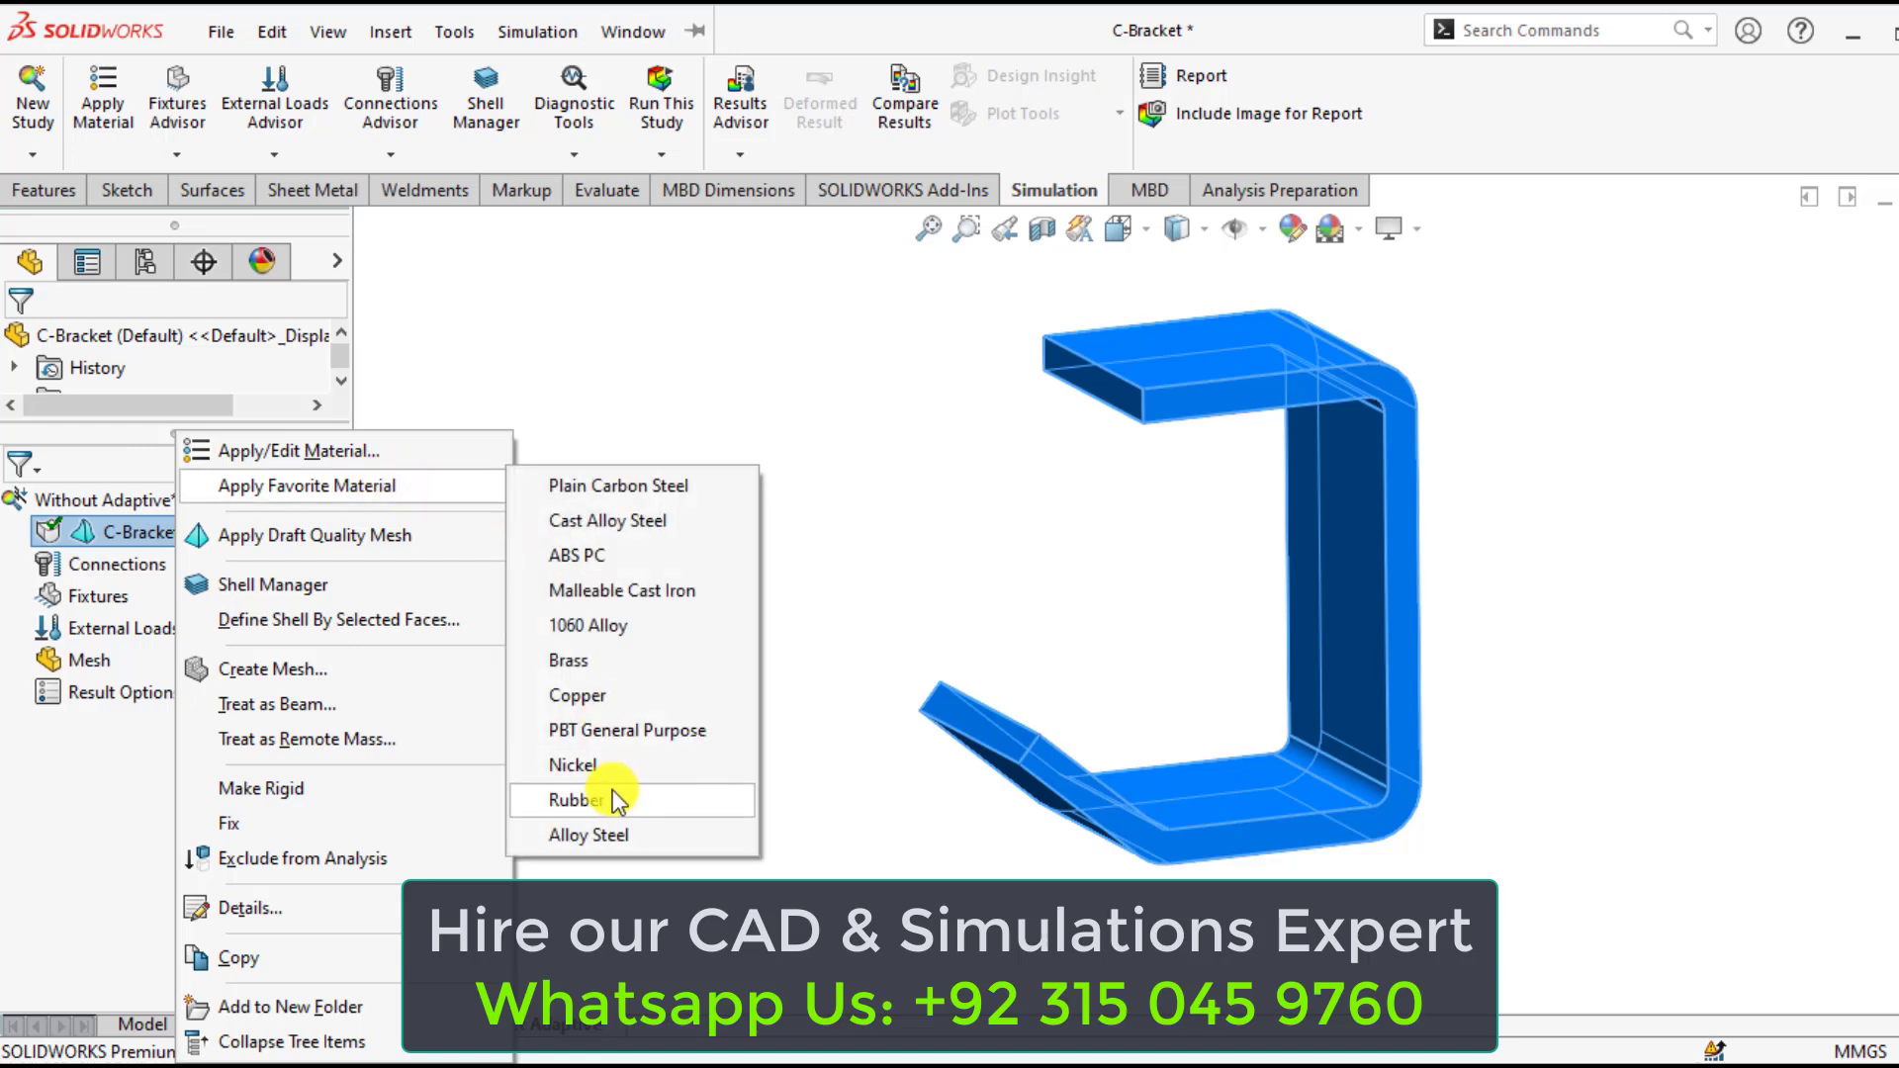
left_click(613, 835)
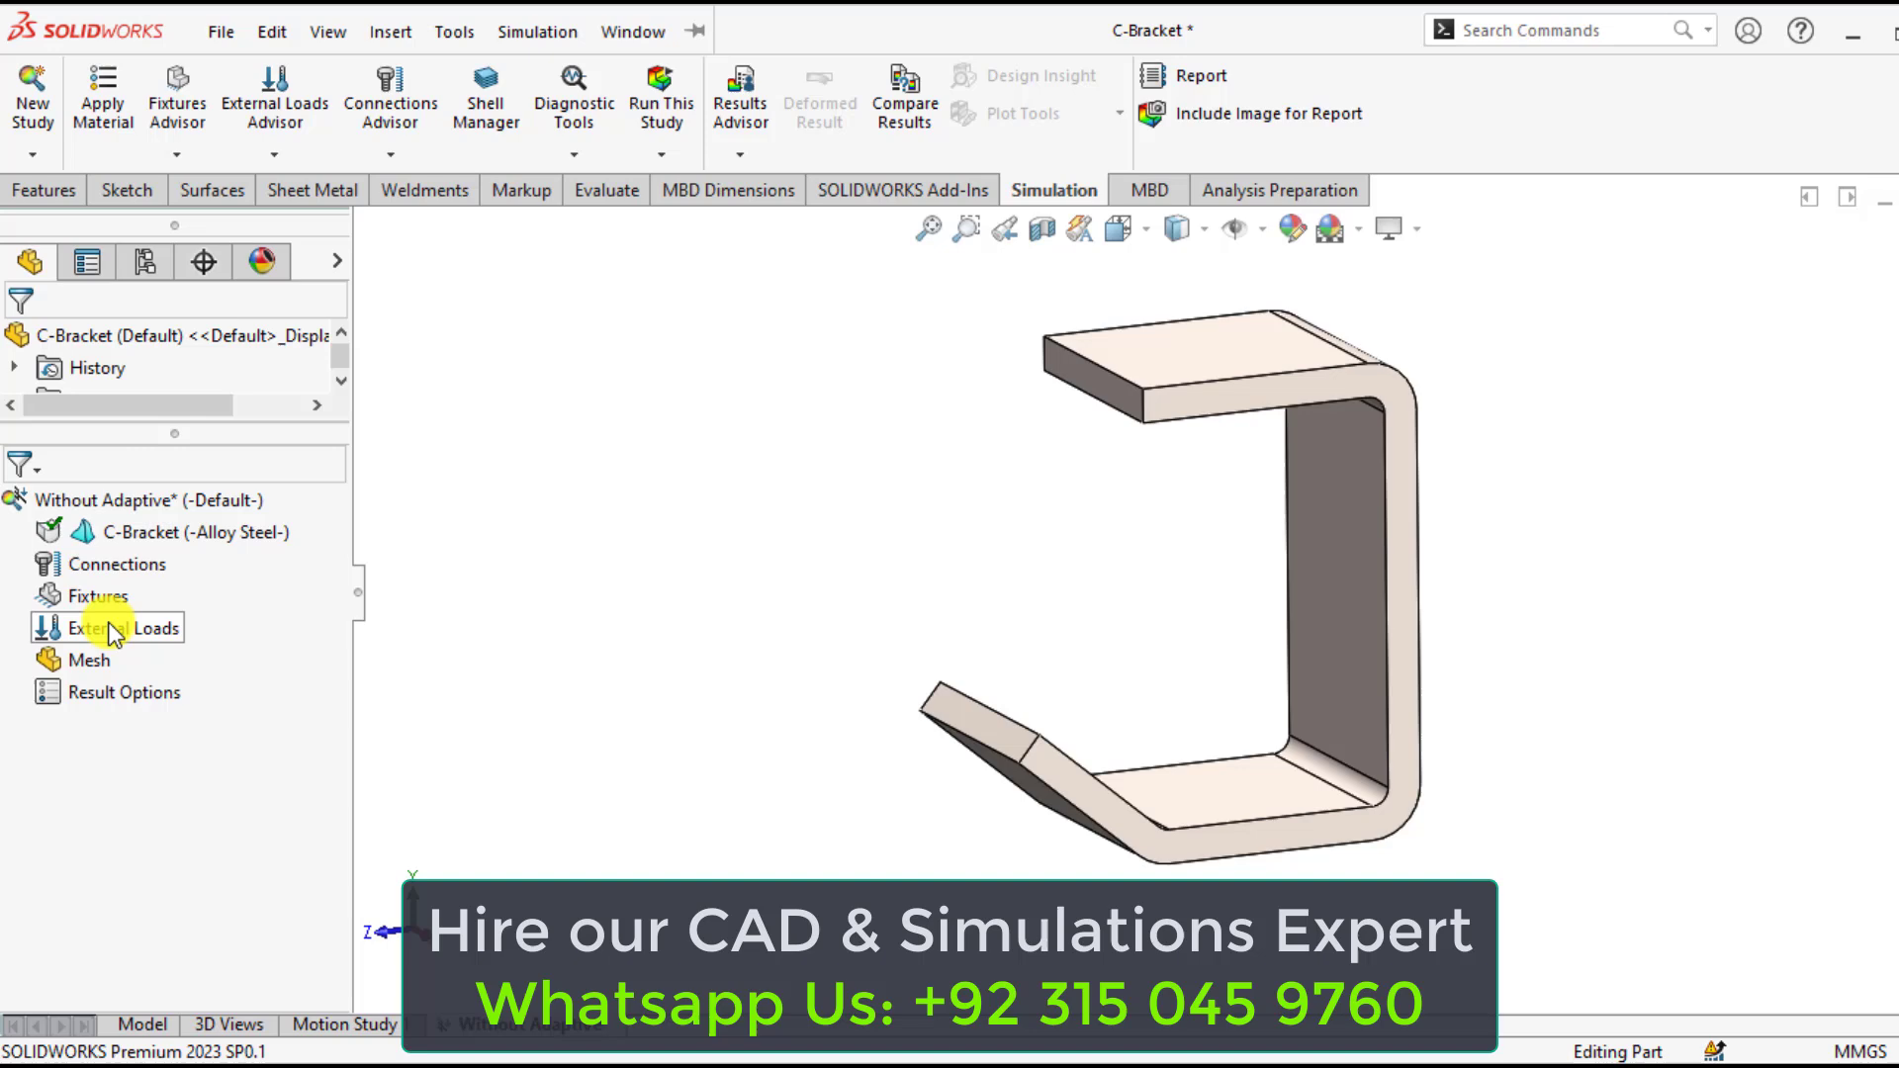
- Restrain the bracket's bottom face with a Fixed Geometry fixture (Fixed-1)
right_click(62, 597)
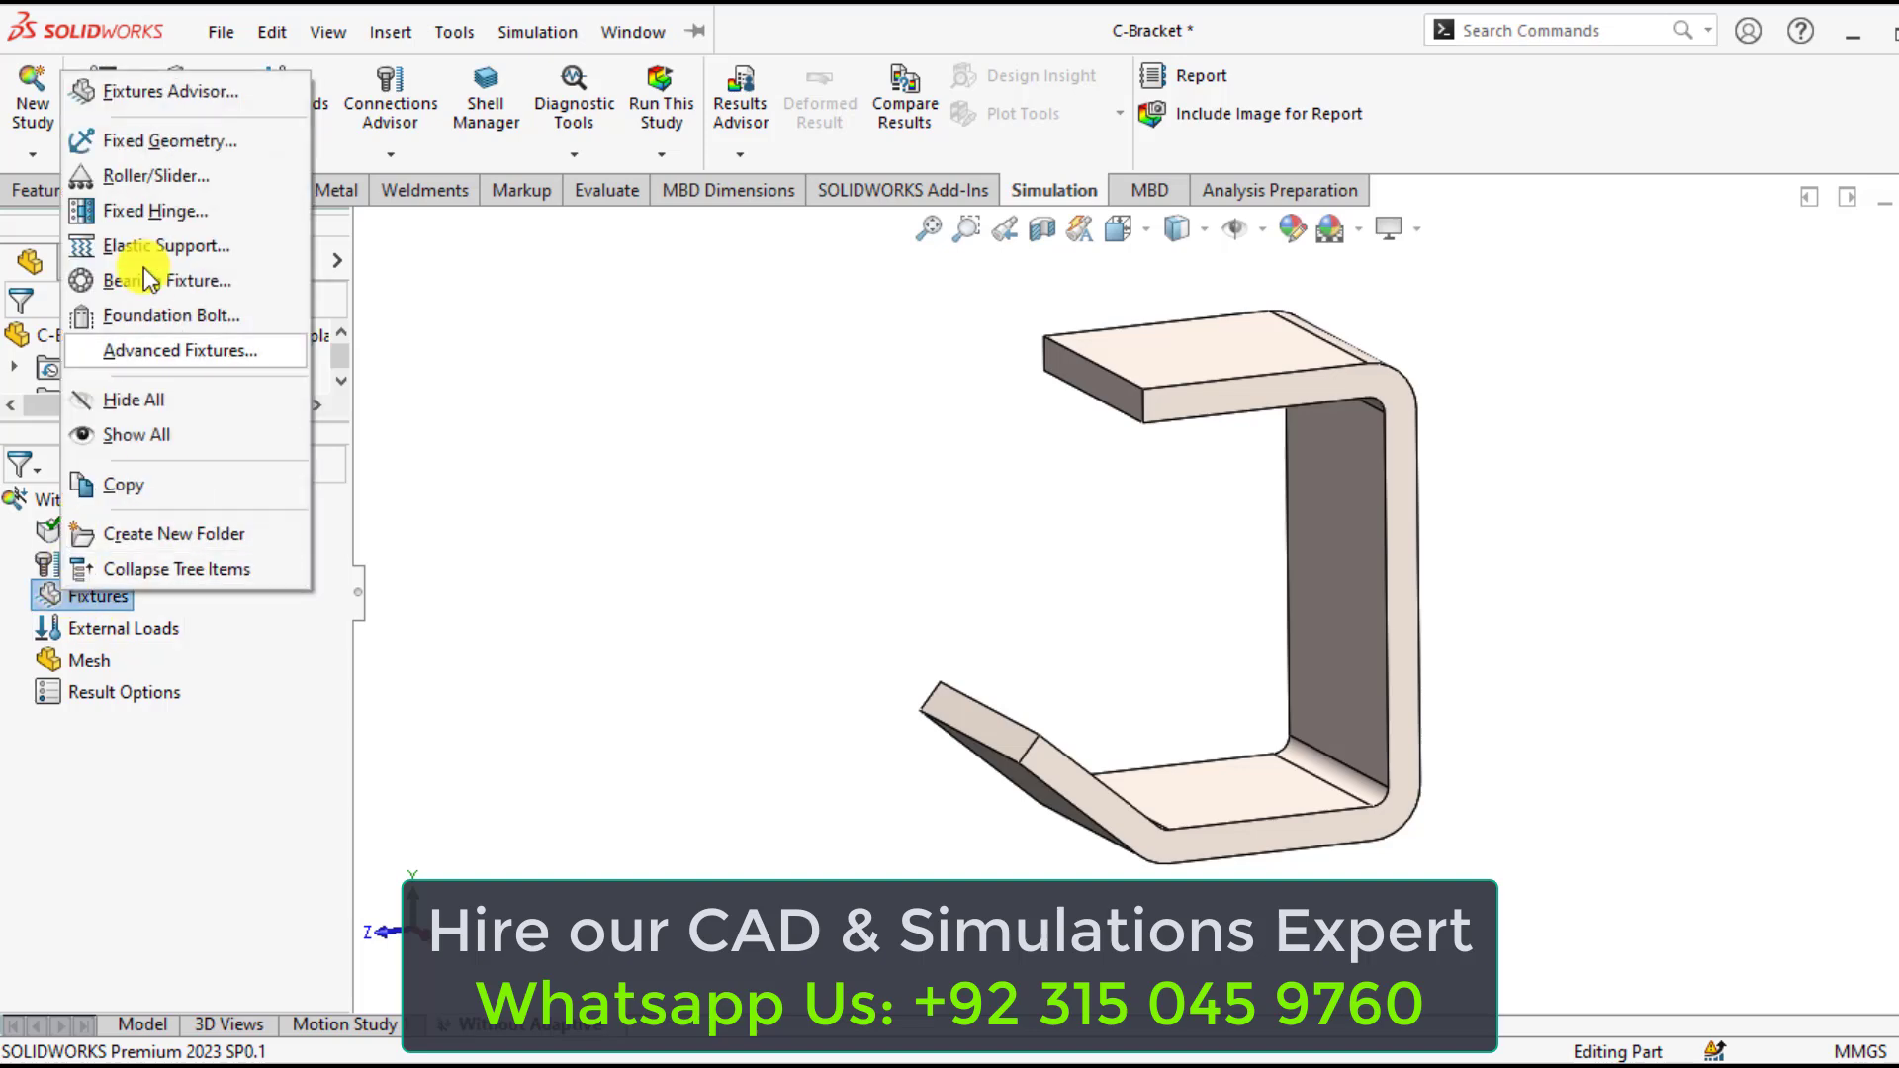
left_click(175, 143)
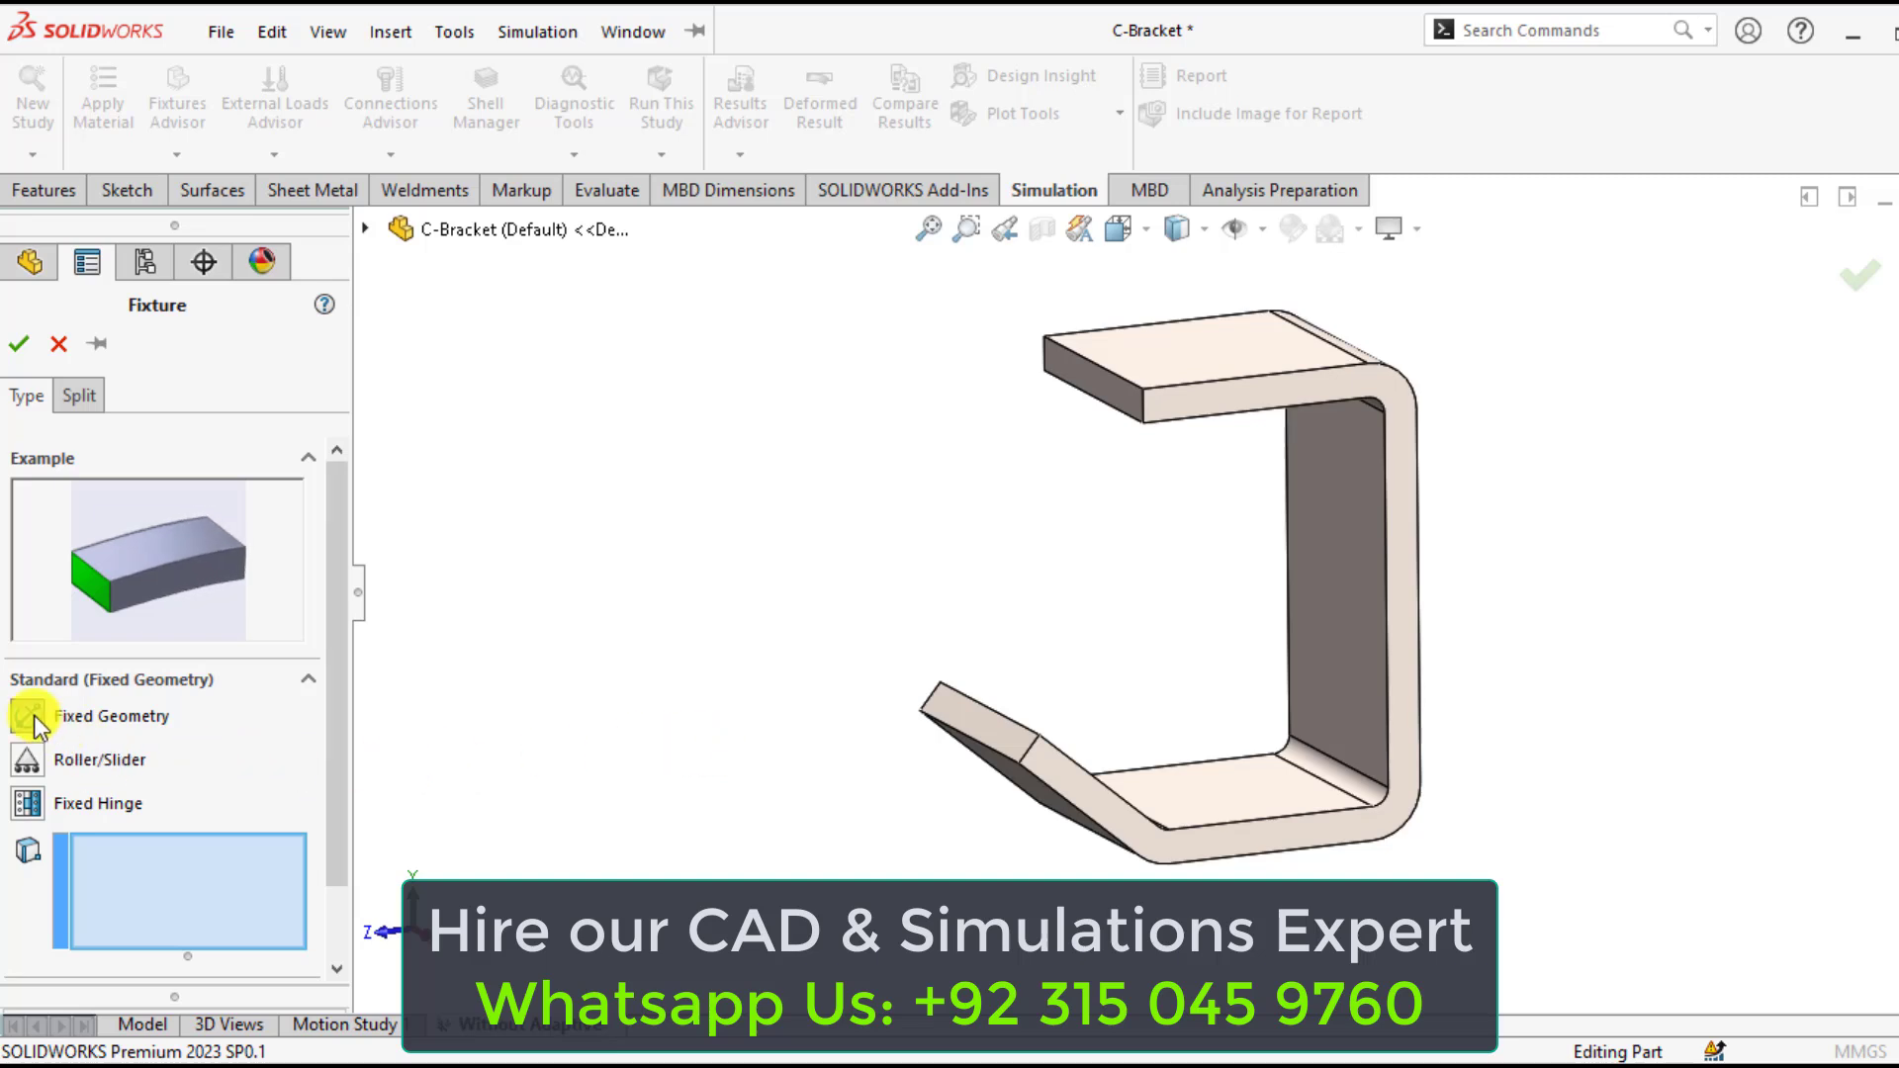
middle_click_drag(690, 776, 708, 538)
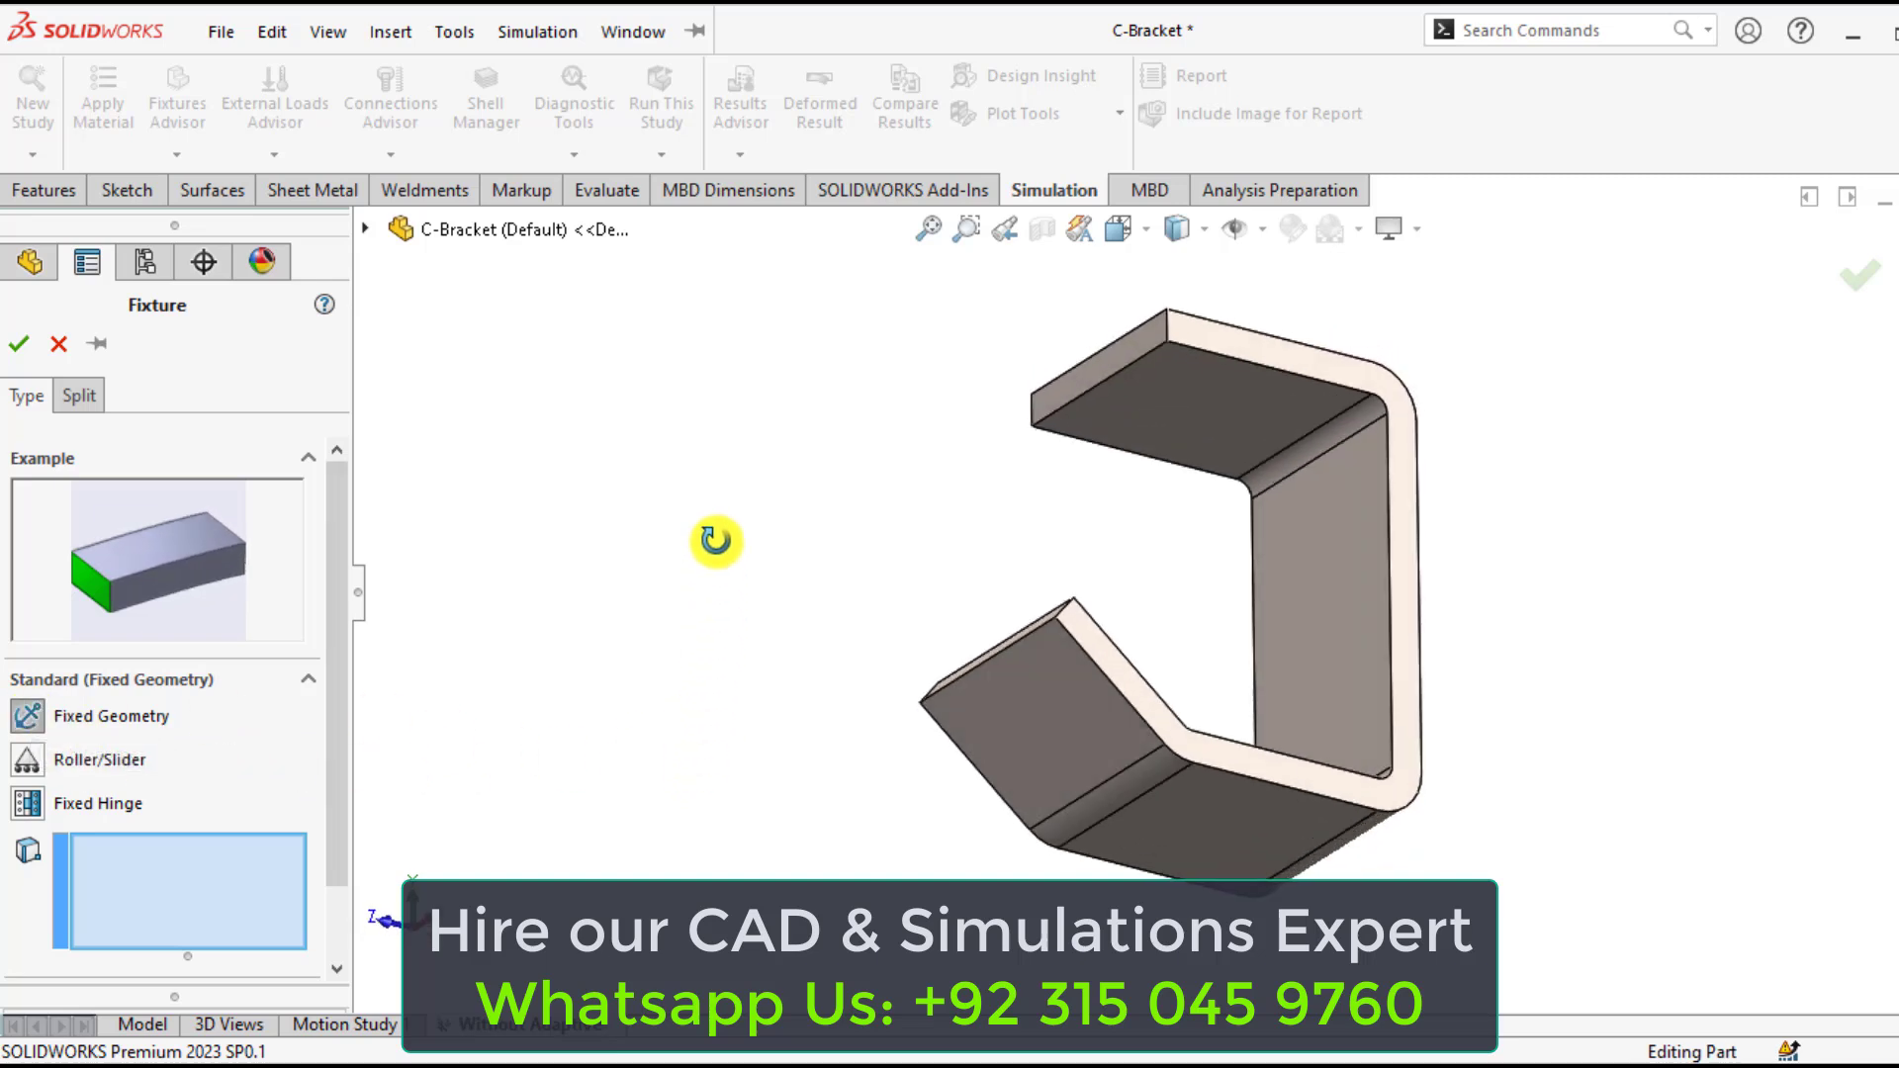
left_click(1210, 767)
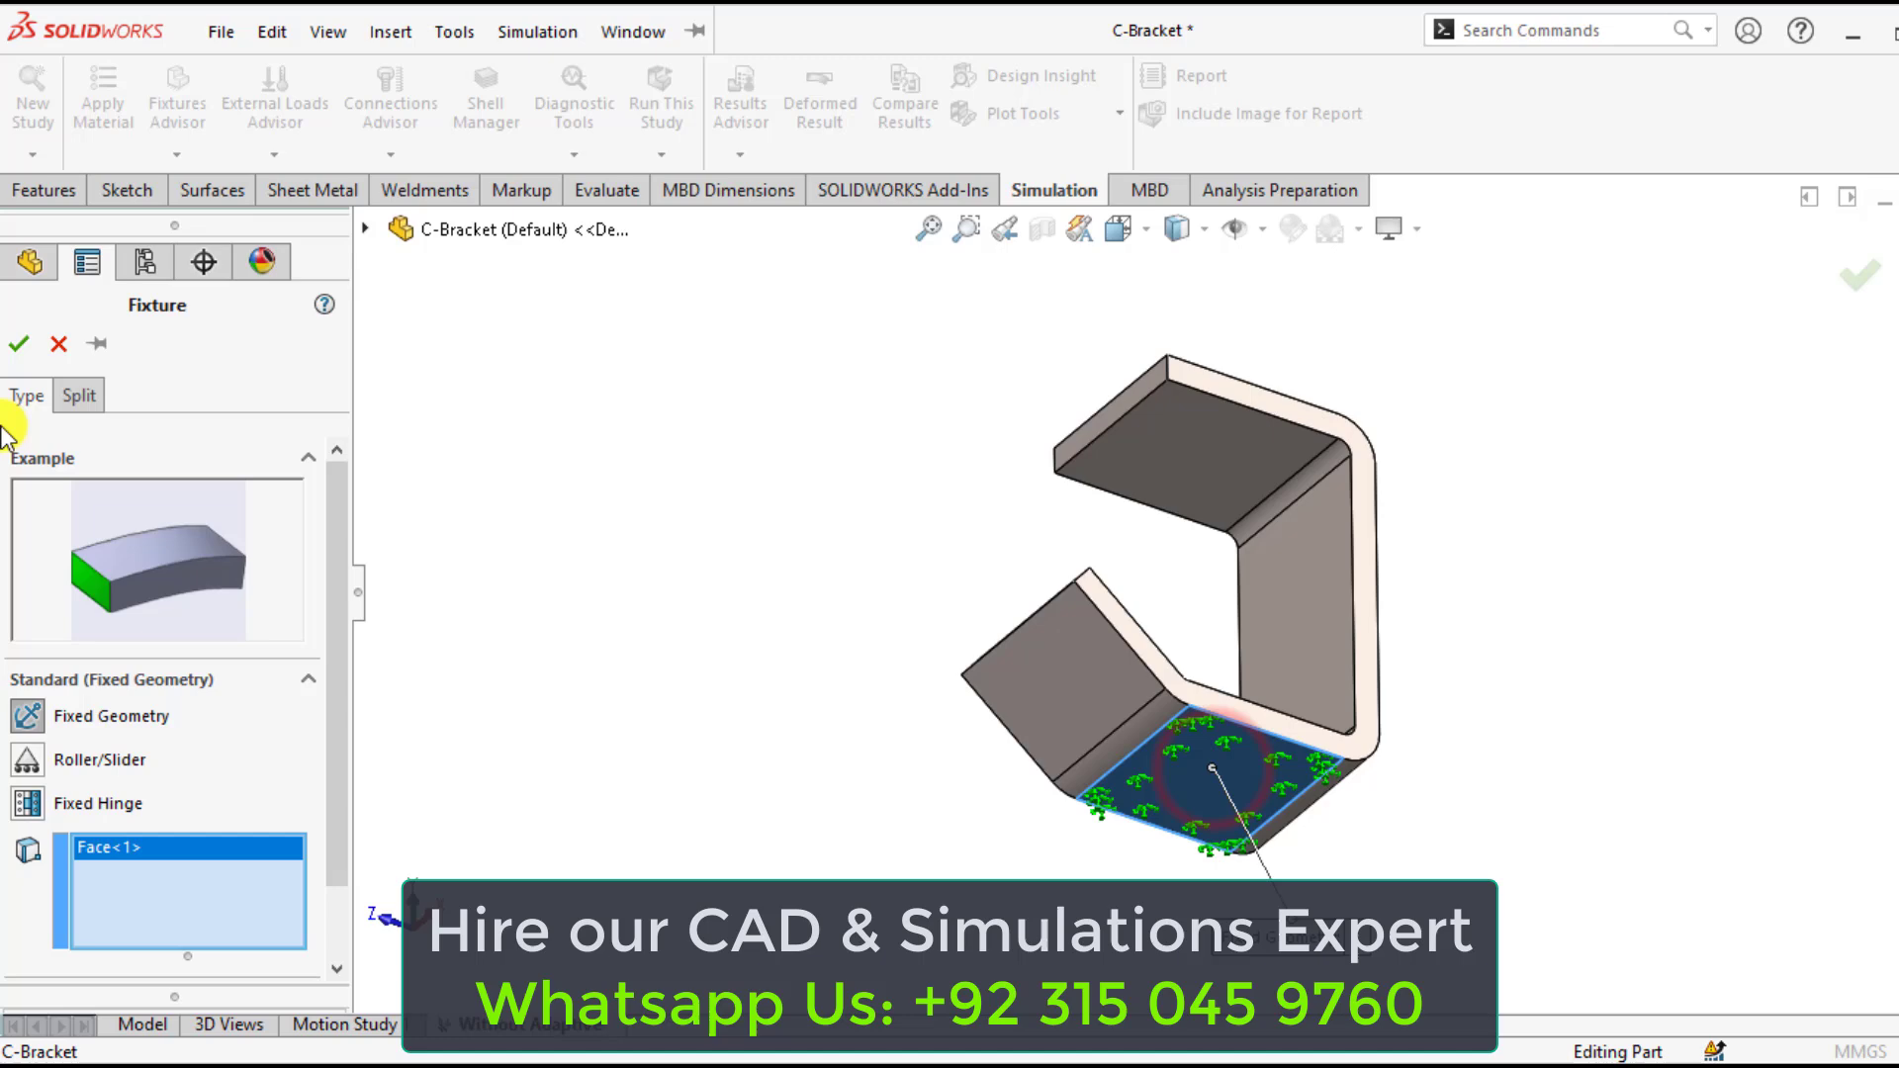
left_click(19, 343)
middle_click_drag(860, 435, 860, 721)
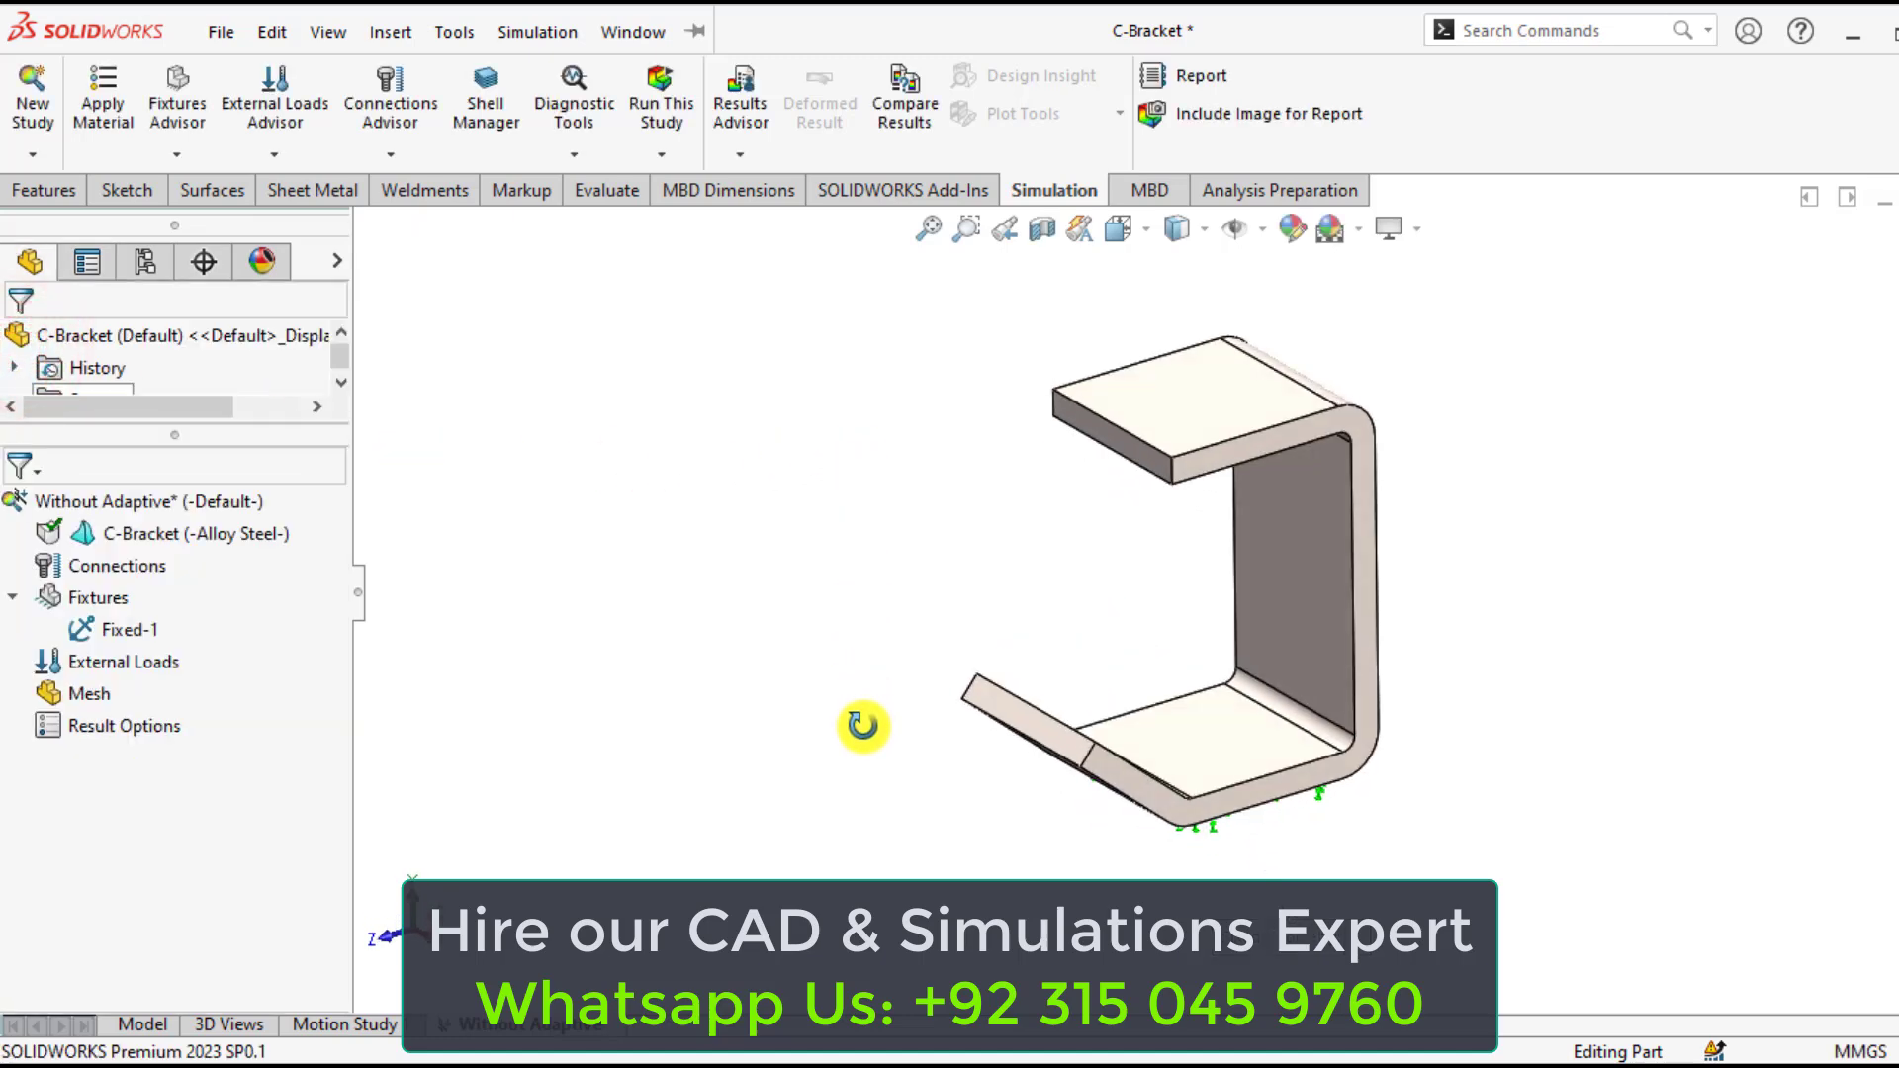
- Apply a 900 N normal force to the bracket's top face
right_click(97, 664)
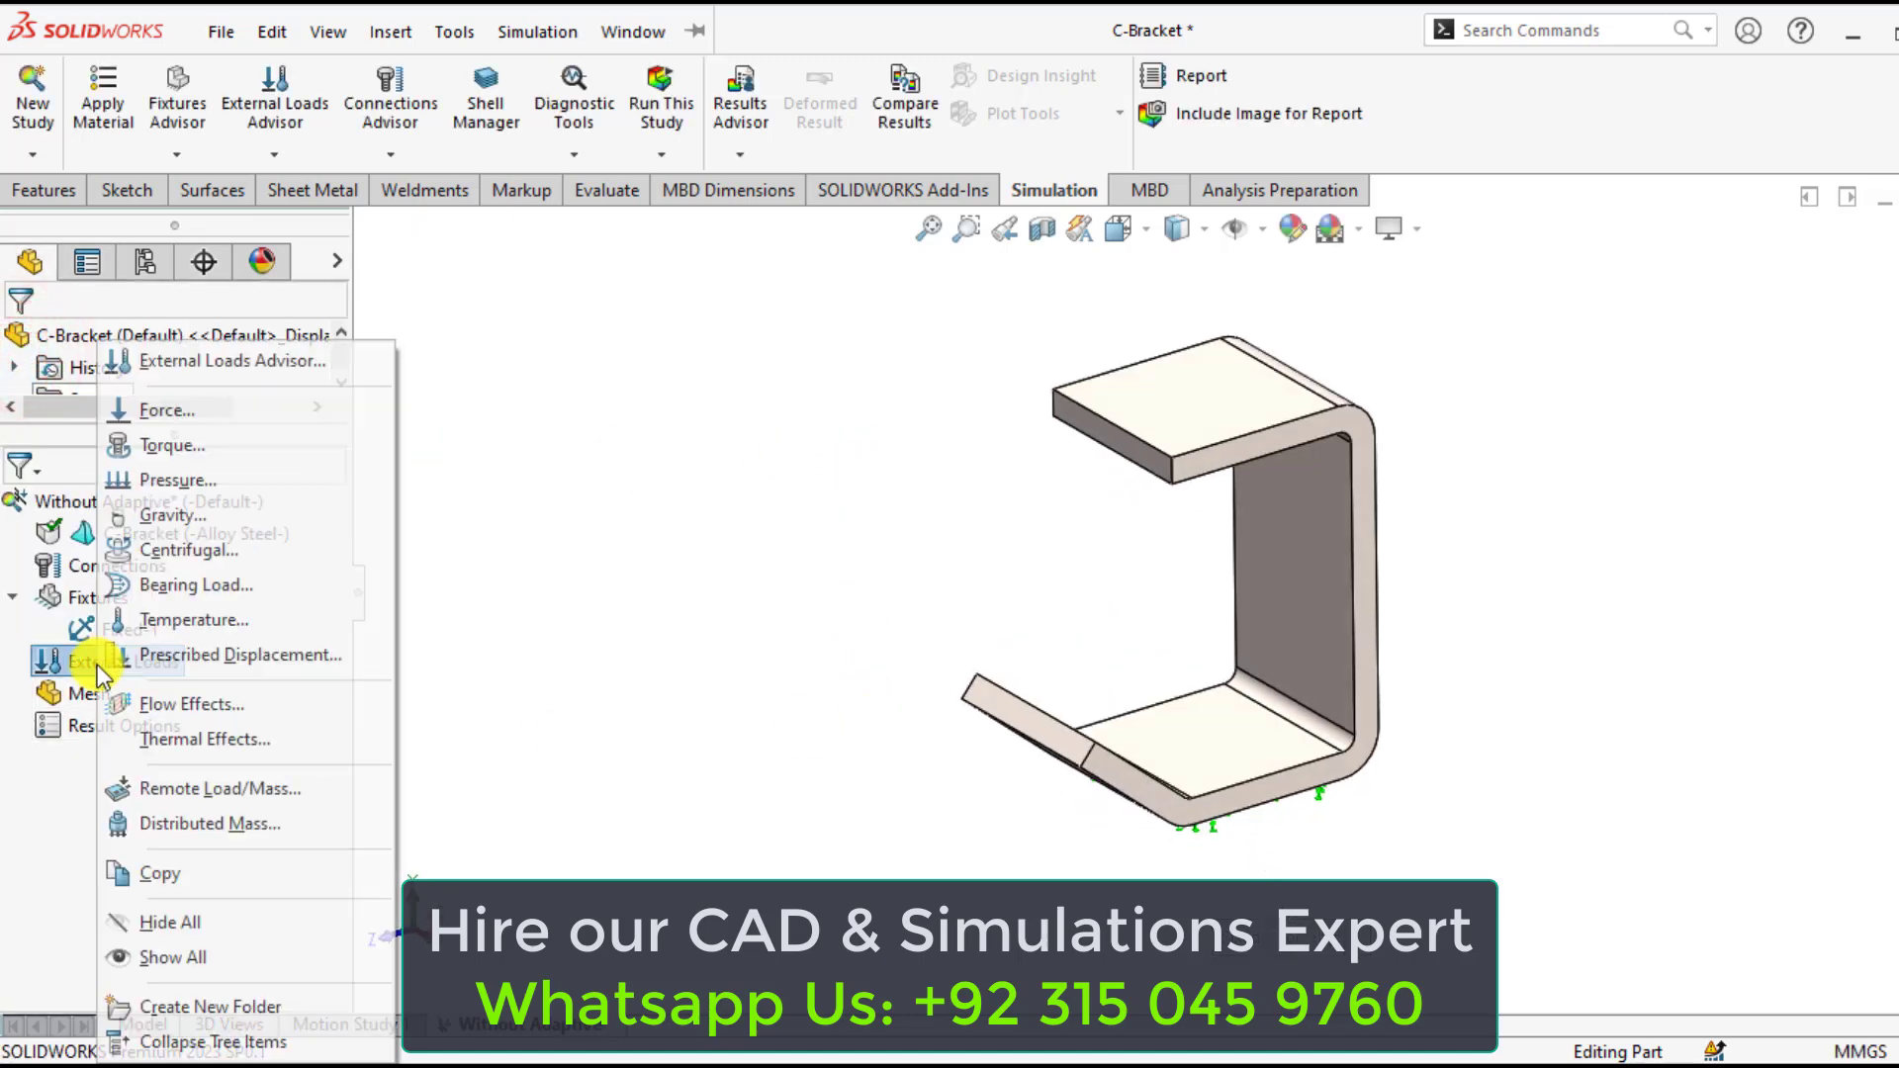
left_click(169, 412)
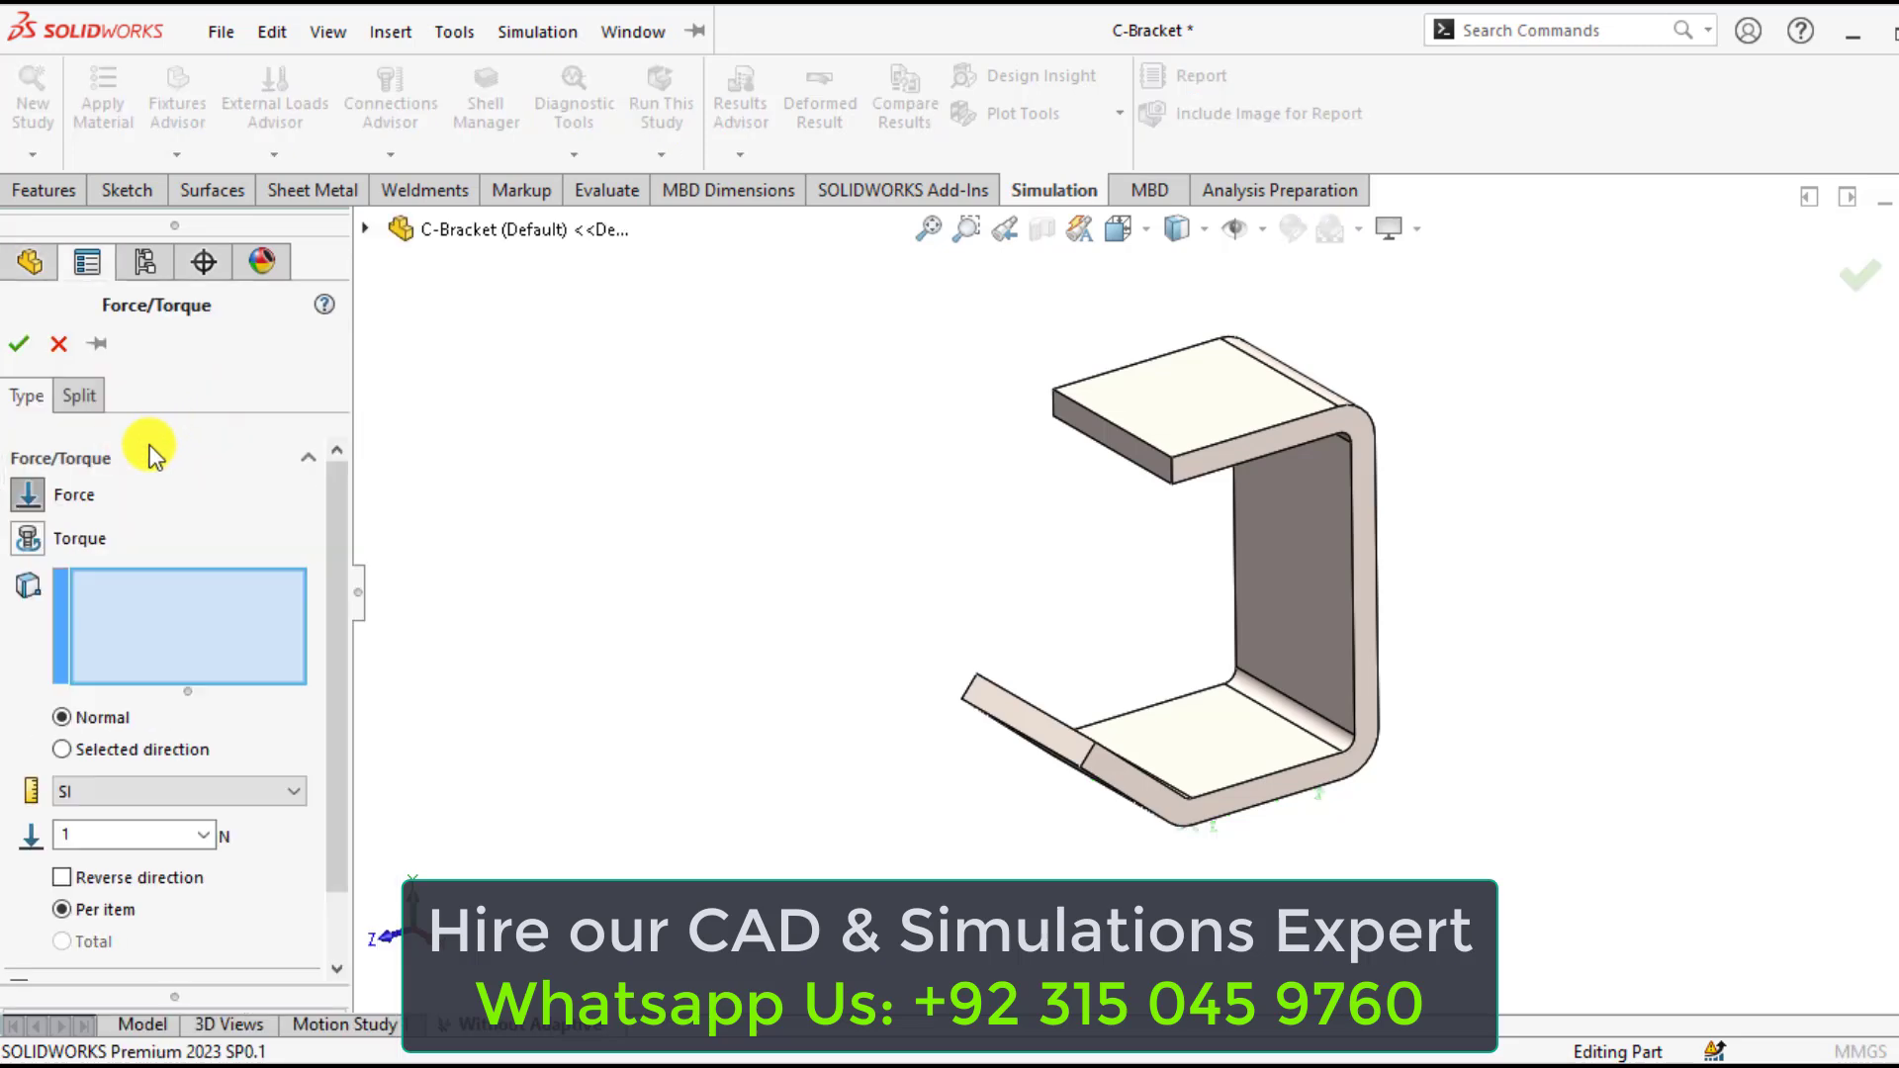
left_click(1183, 376)
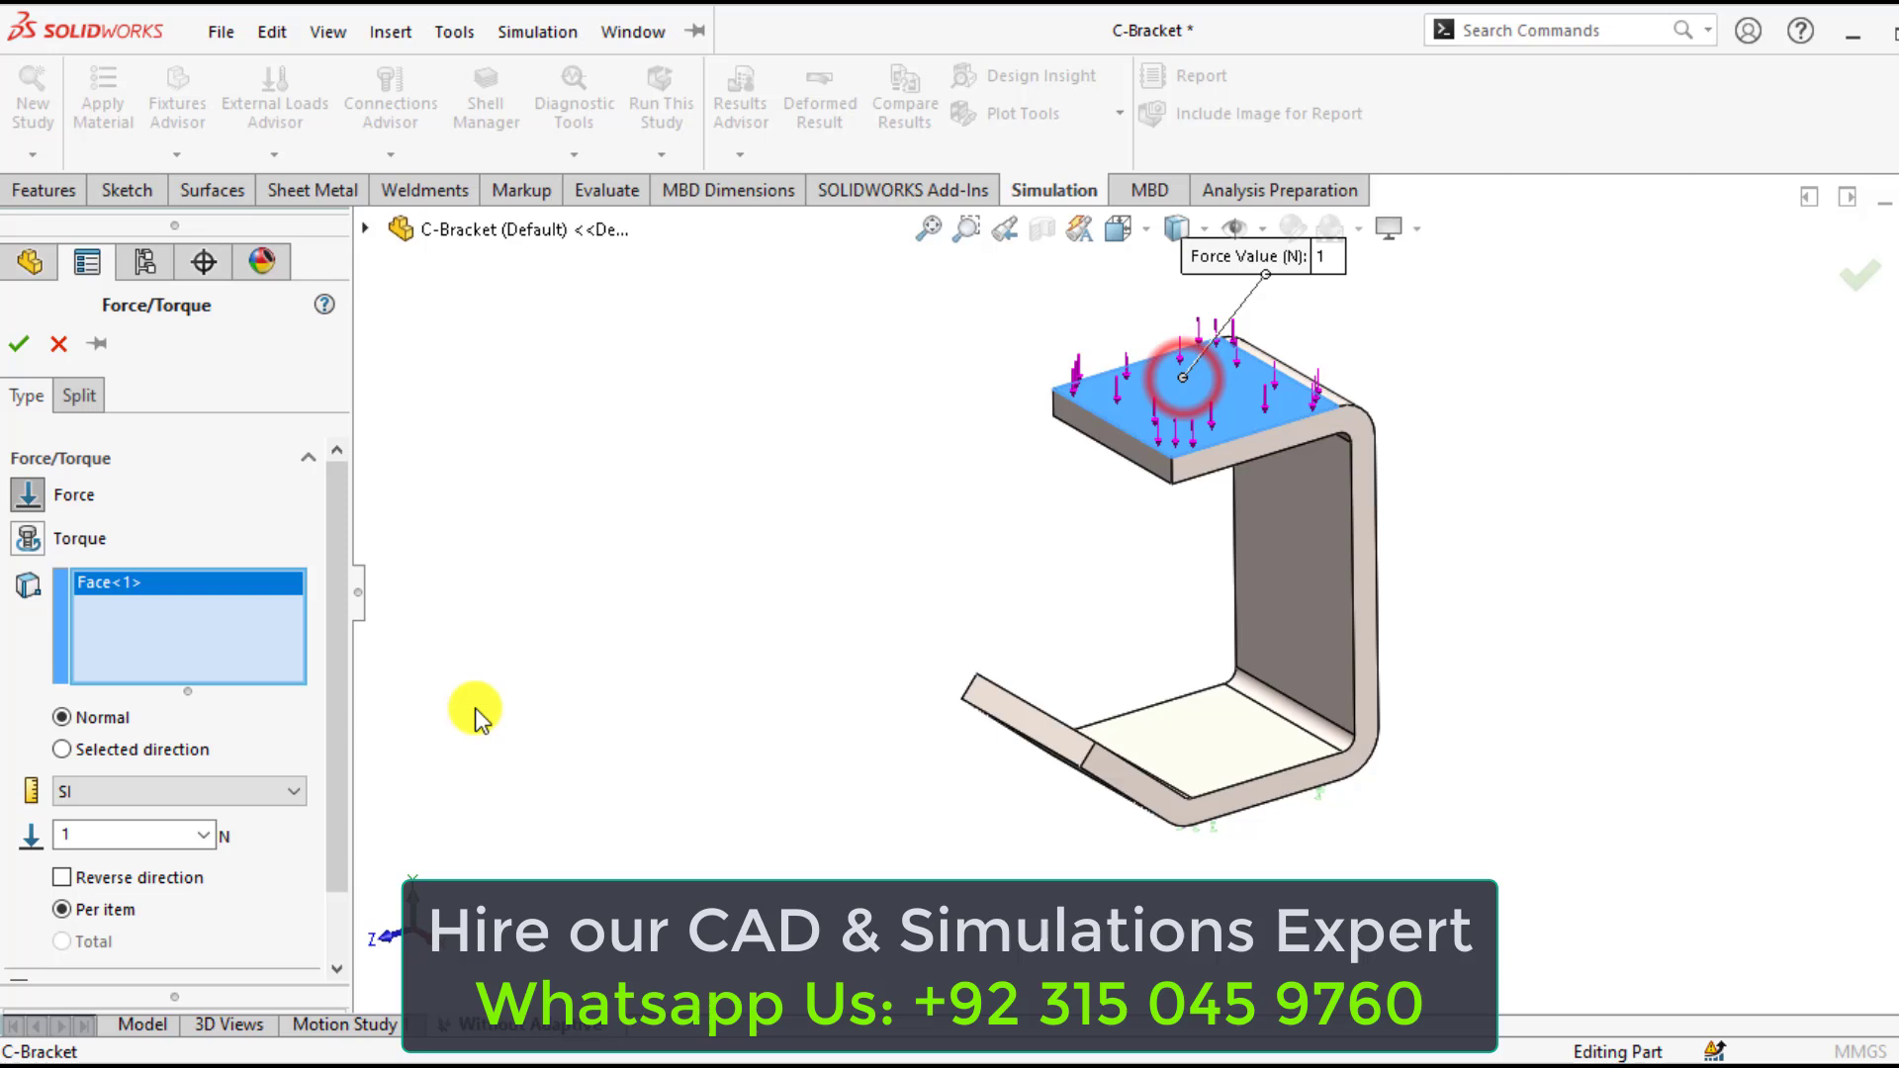
double_click(108, 839)
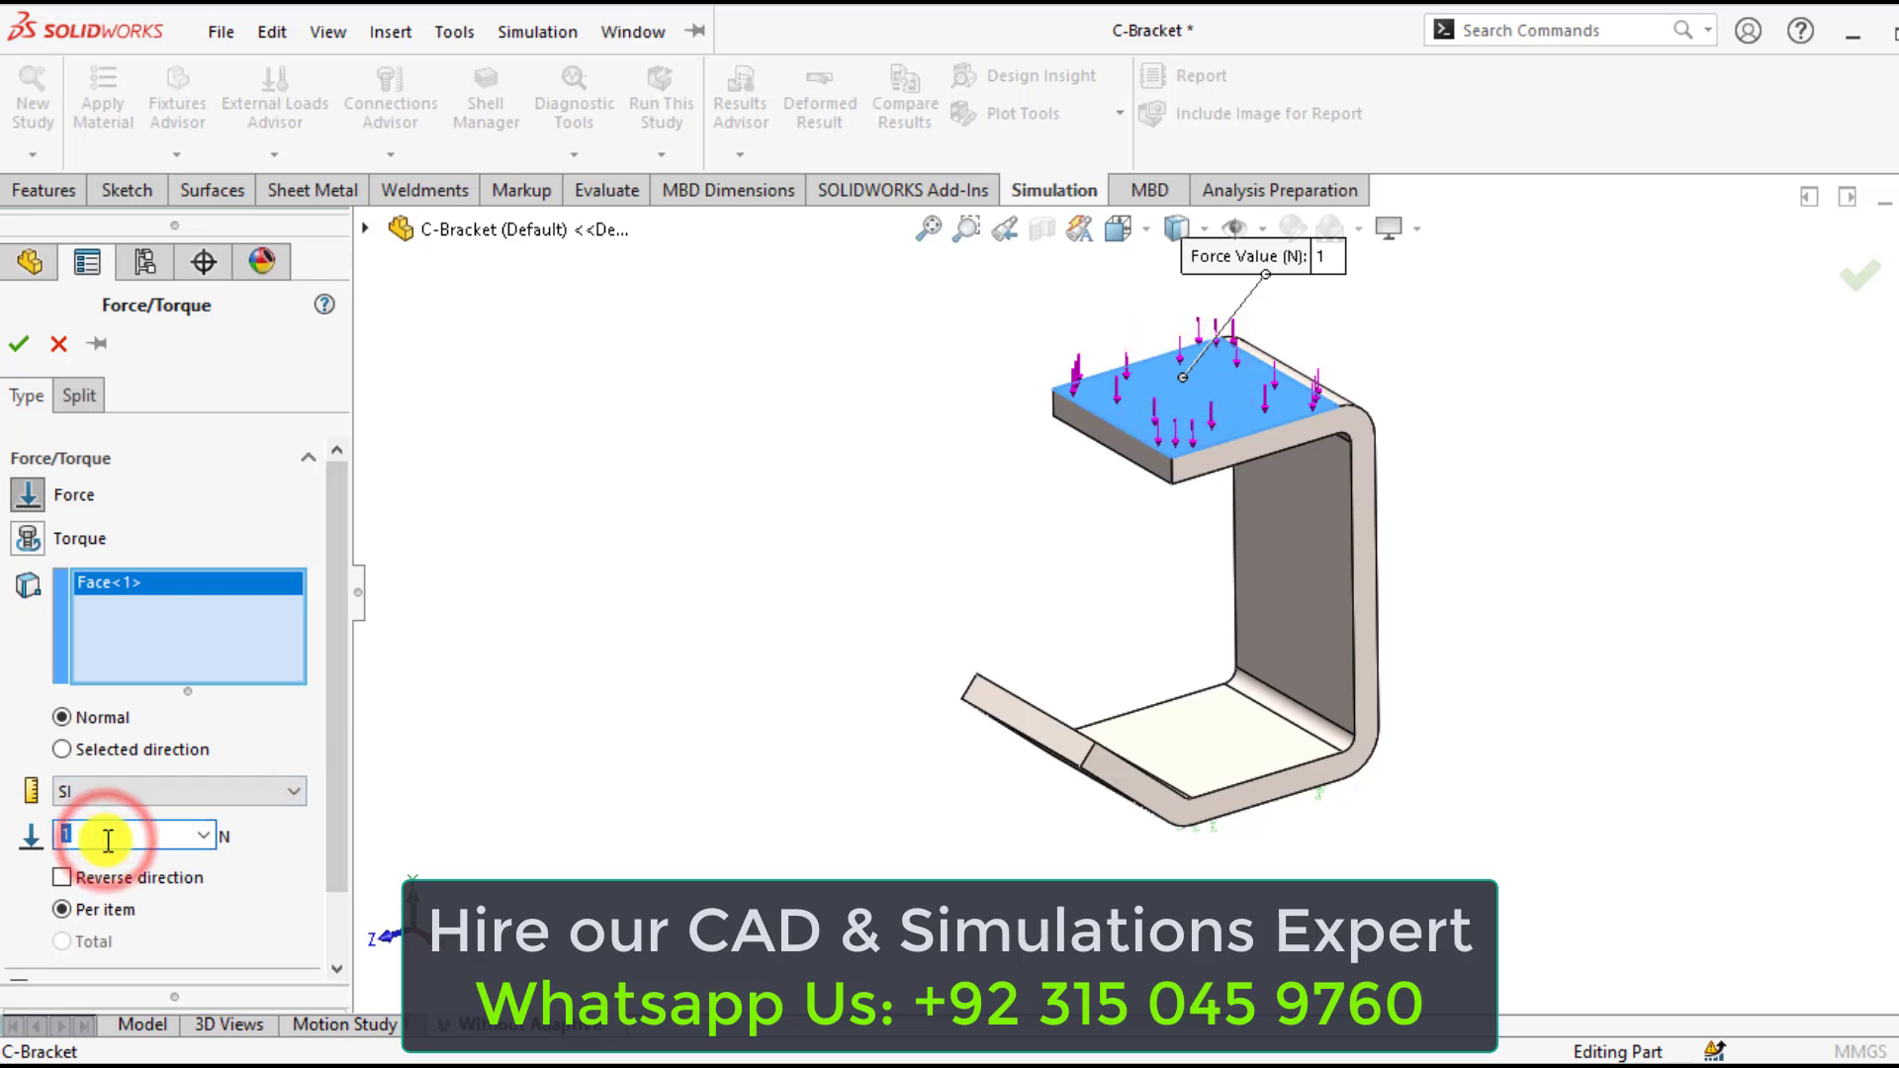
type("900")
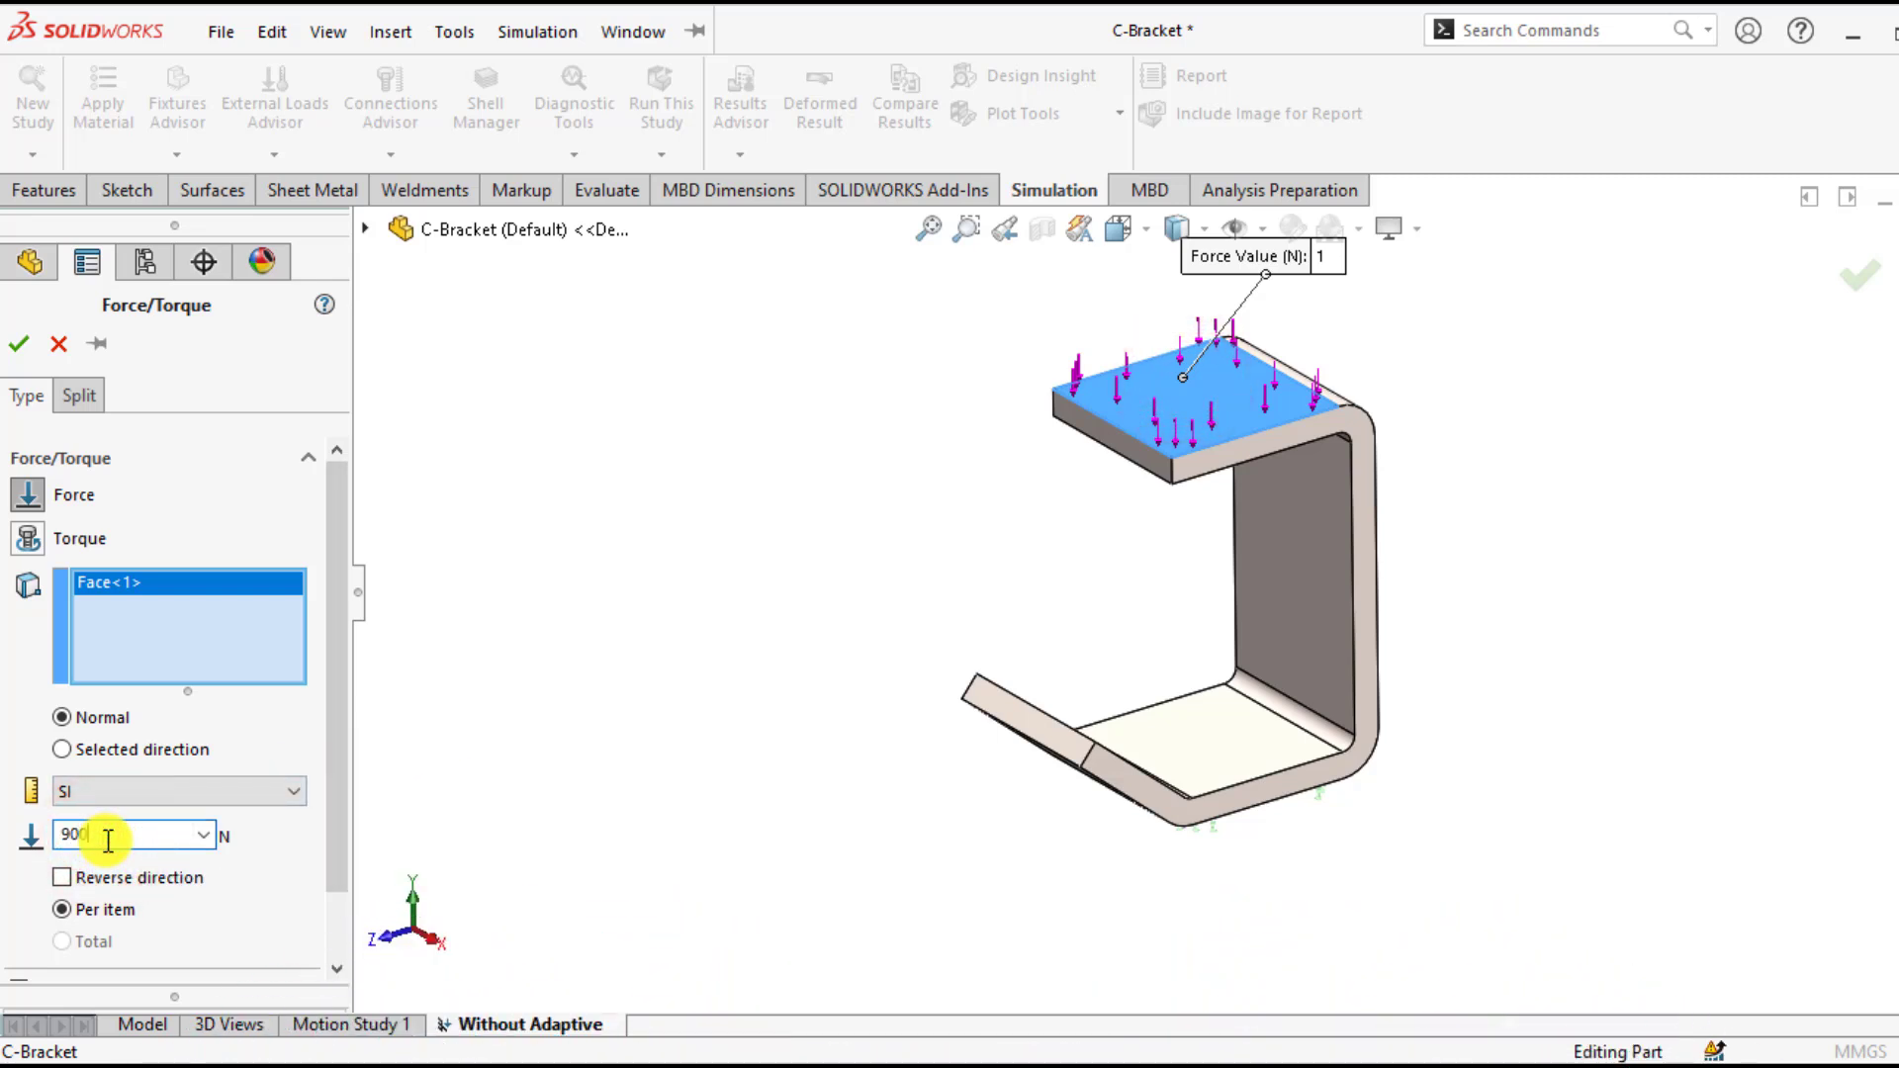
left_click(19, 345)
left_click(699, 504)
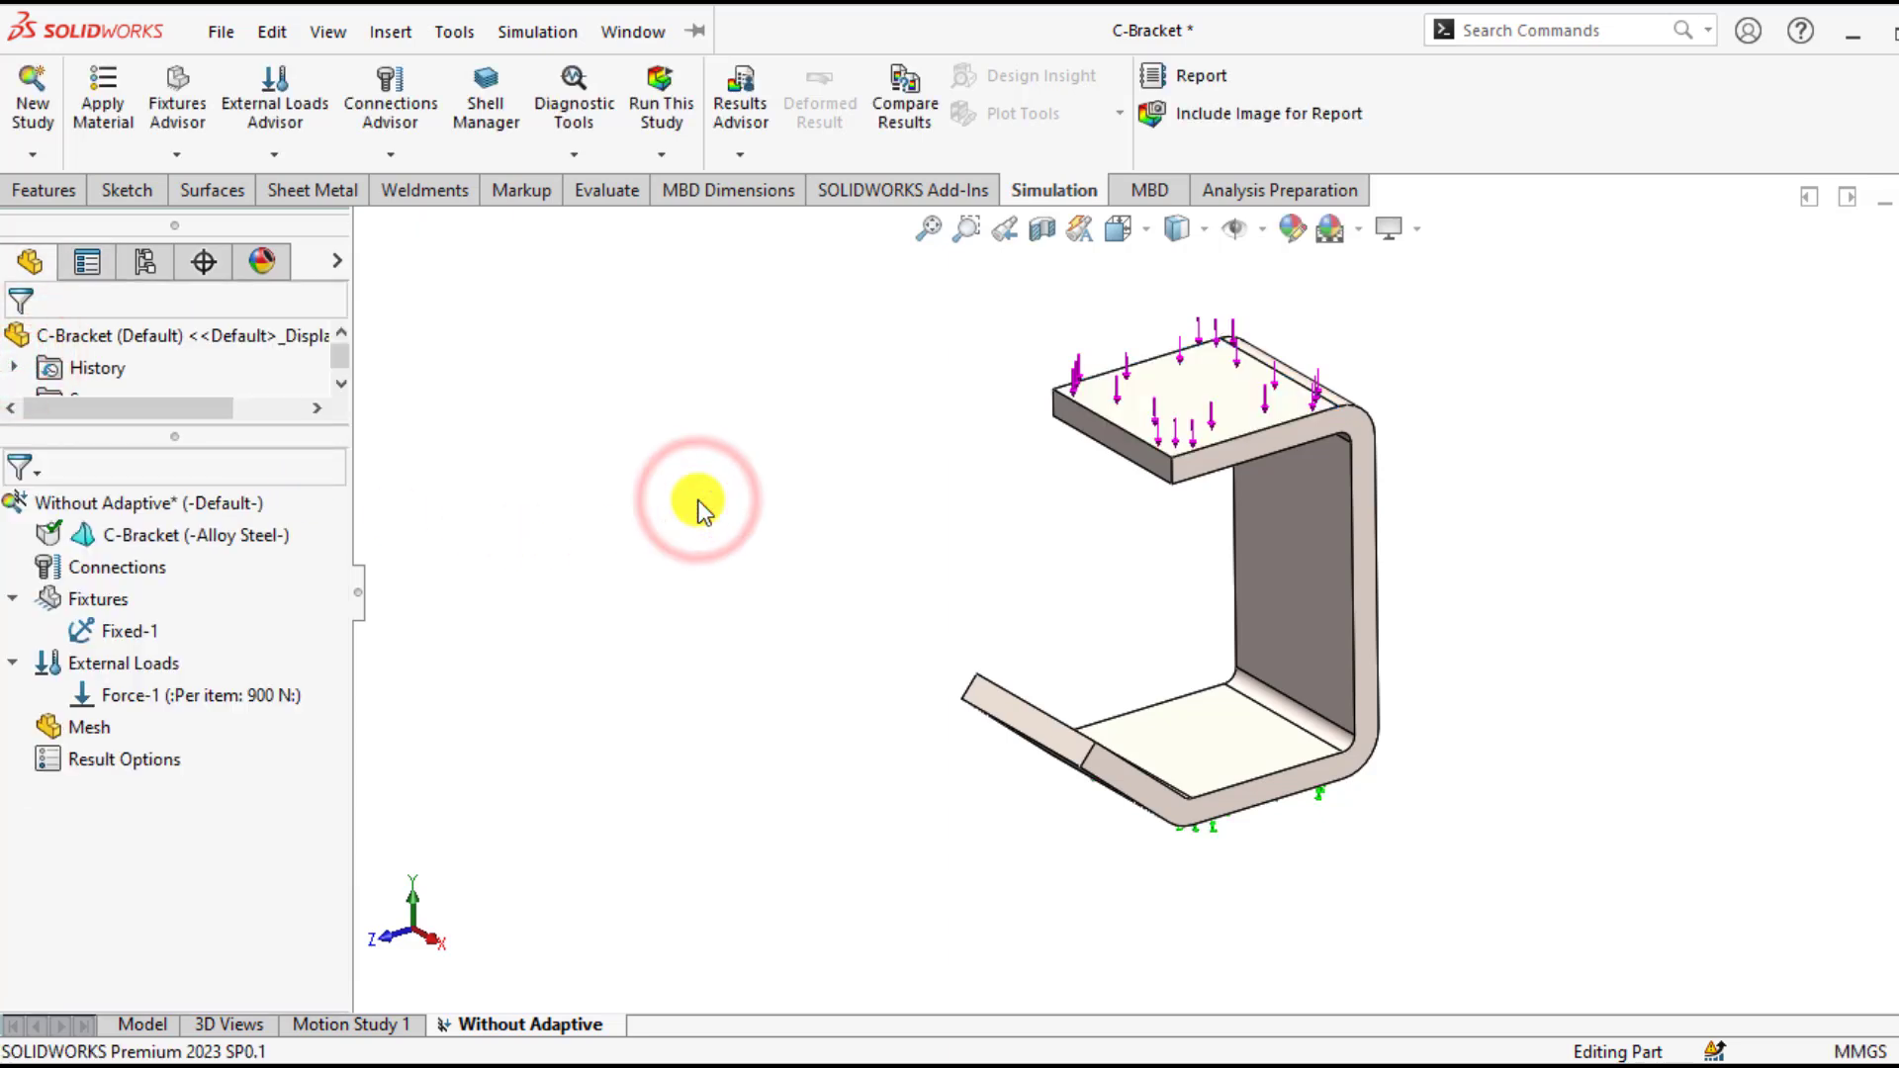
- Generate a curvature-based solid mesh for the C-Bracket
right_click(84, 724)
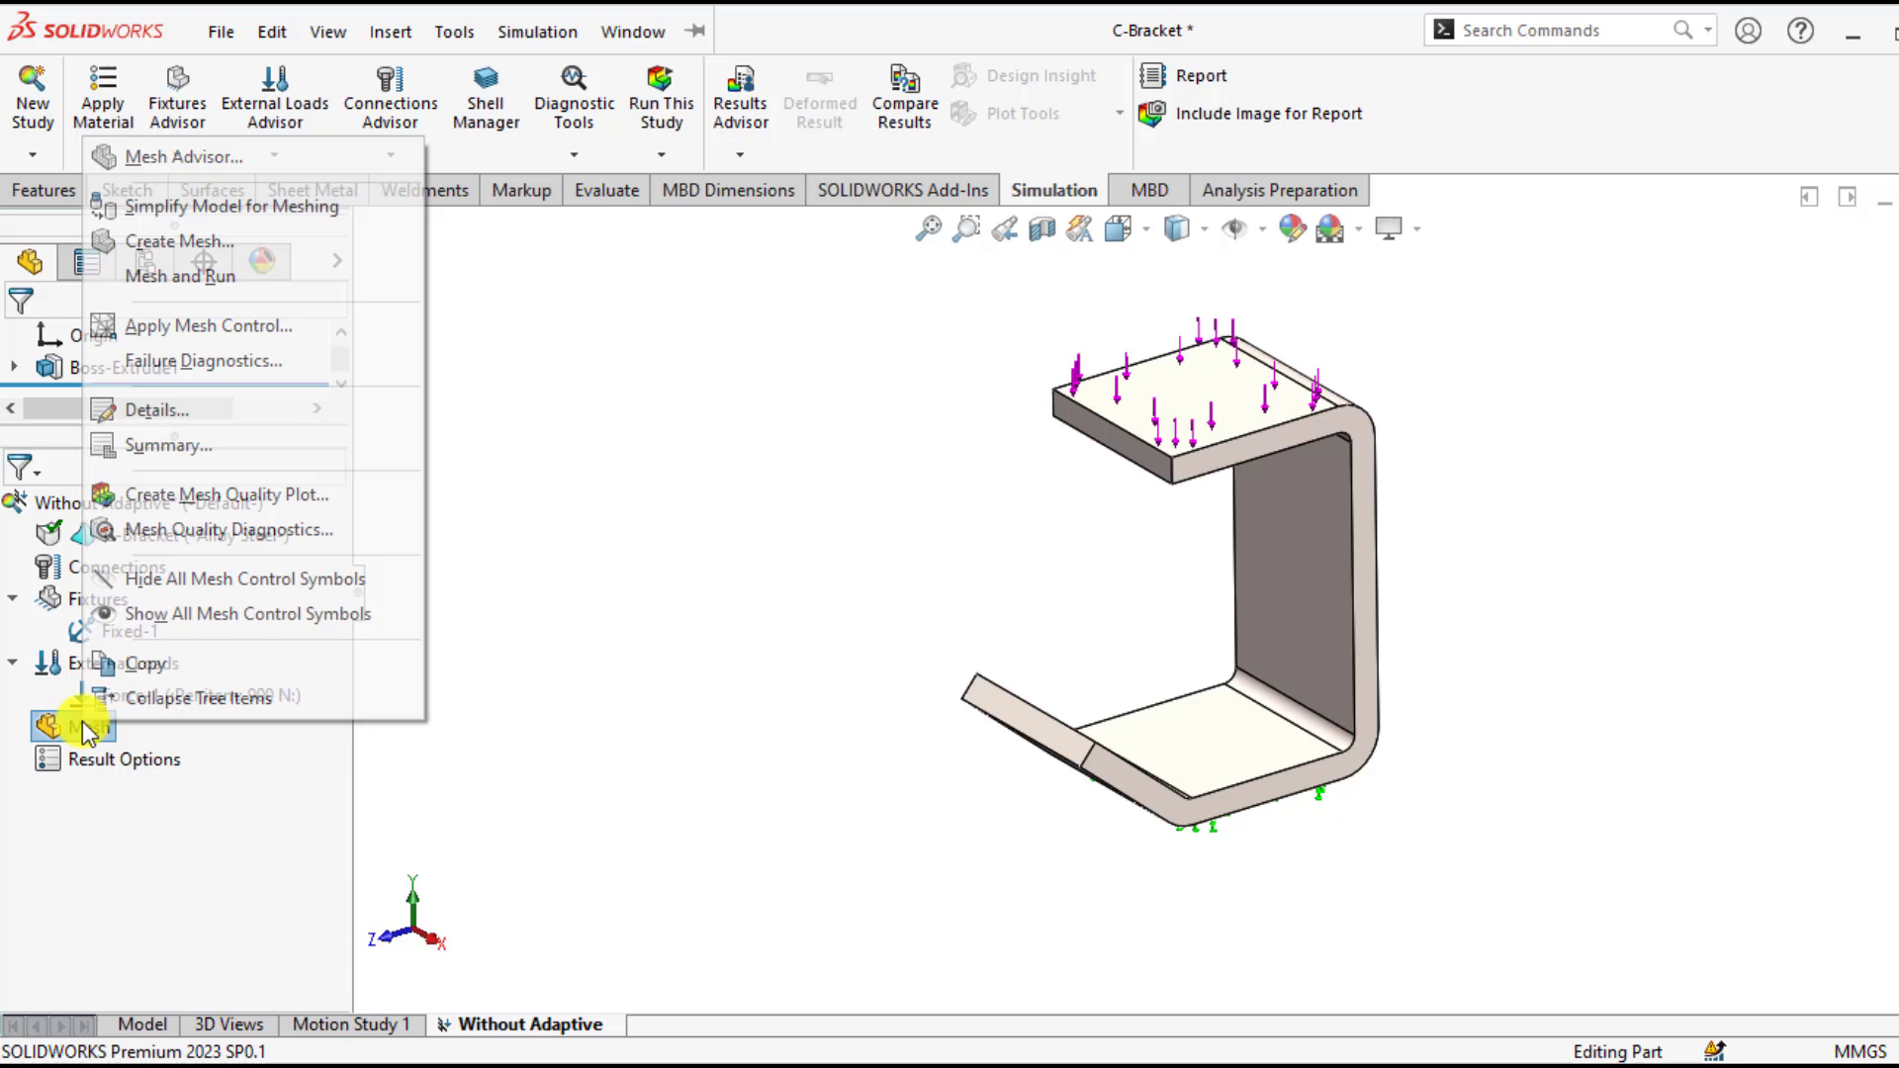
left_click(166, 241)
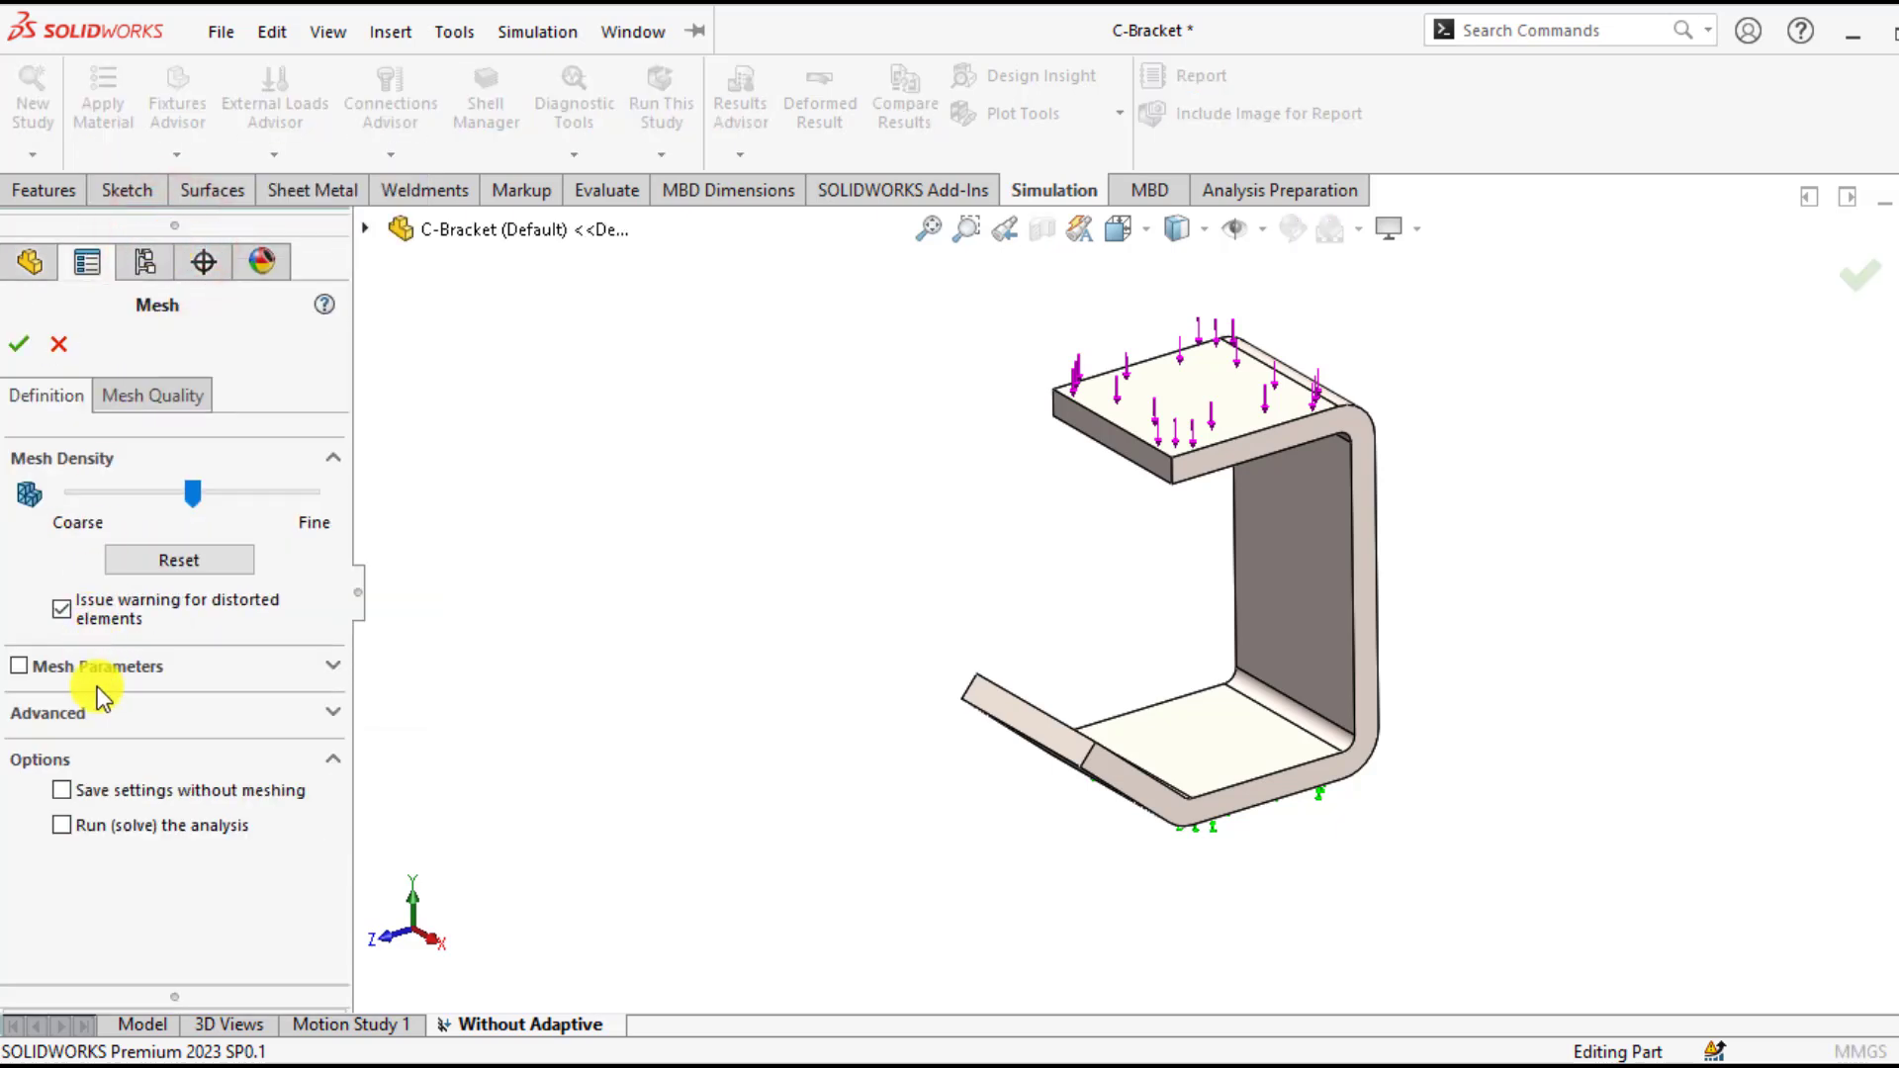
left_click(117, 668)
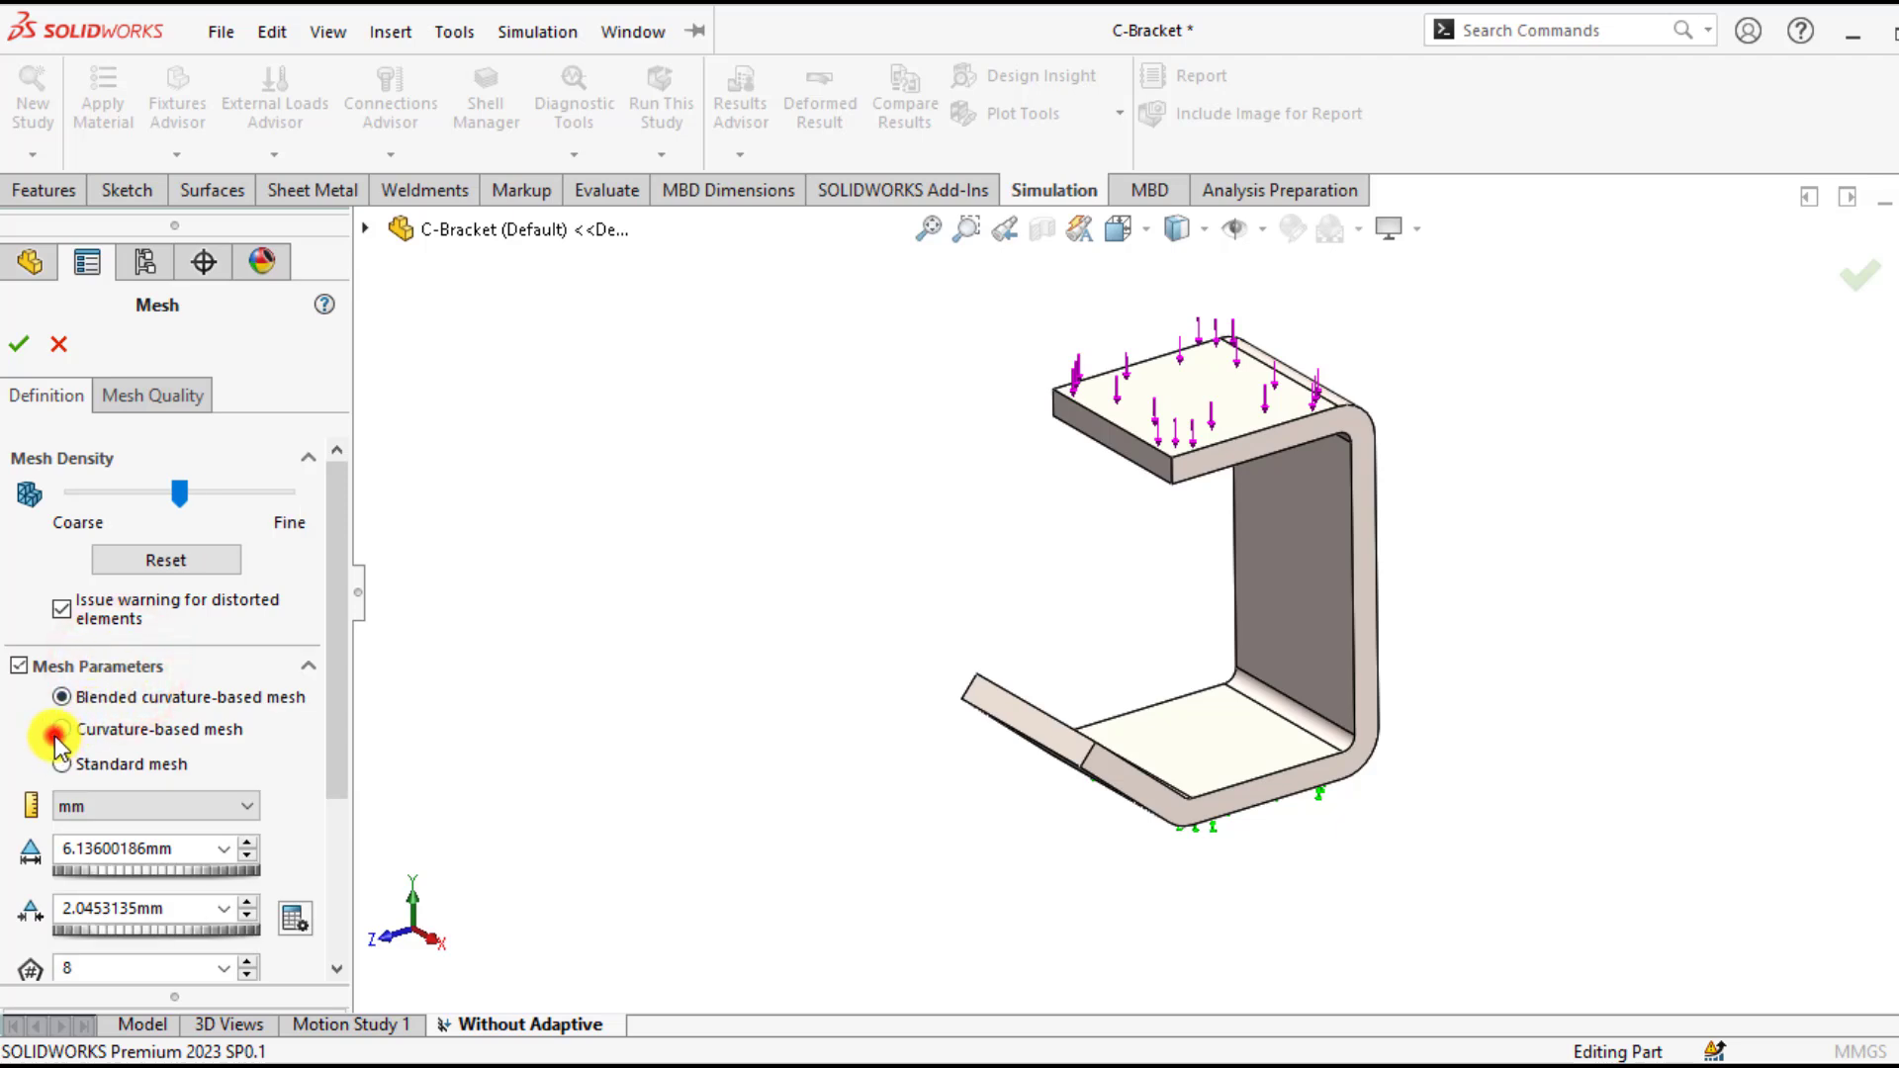
left_click(56, 733)
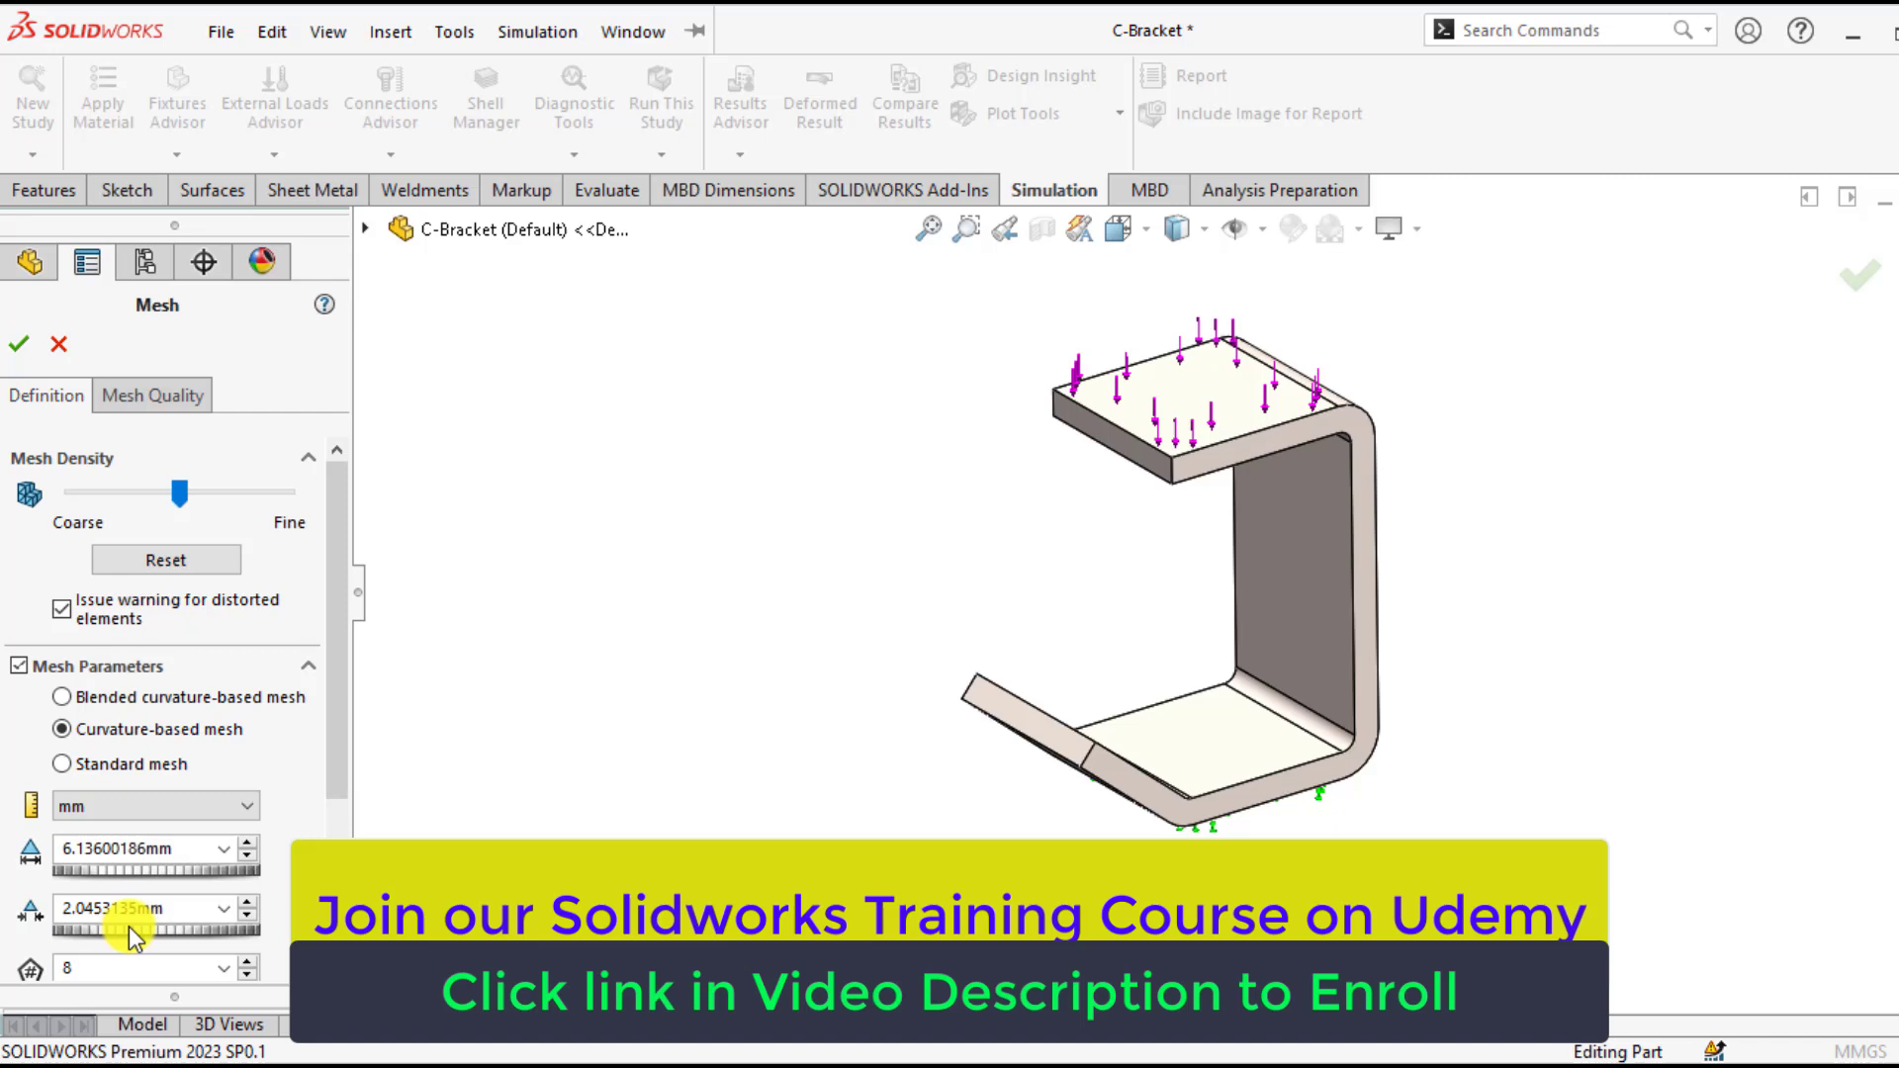
left_click(17, 343)
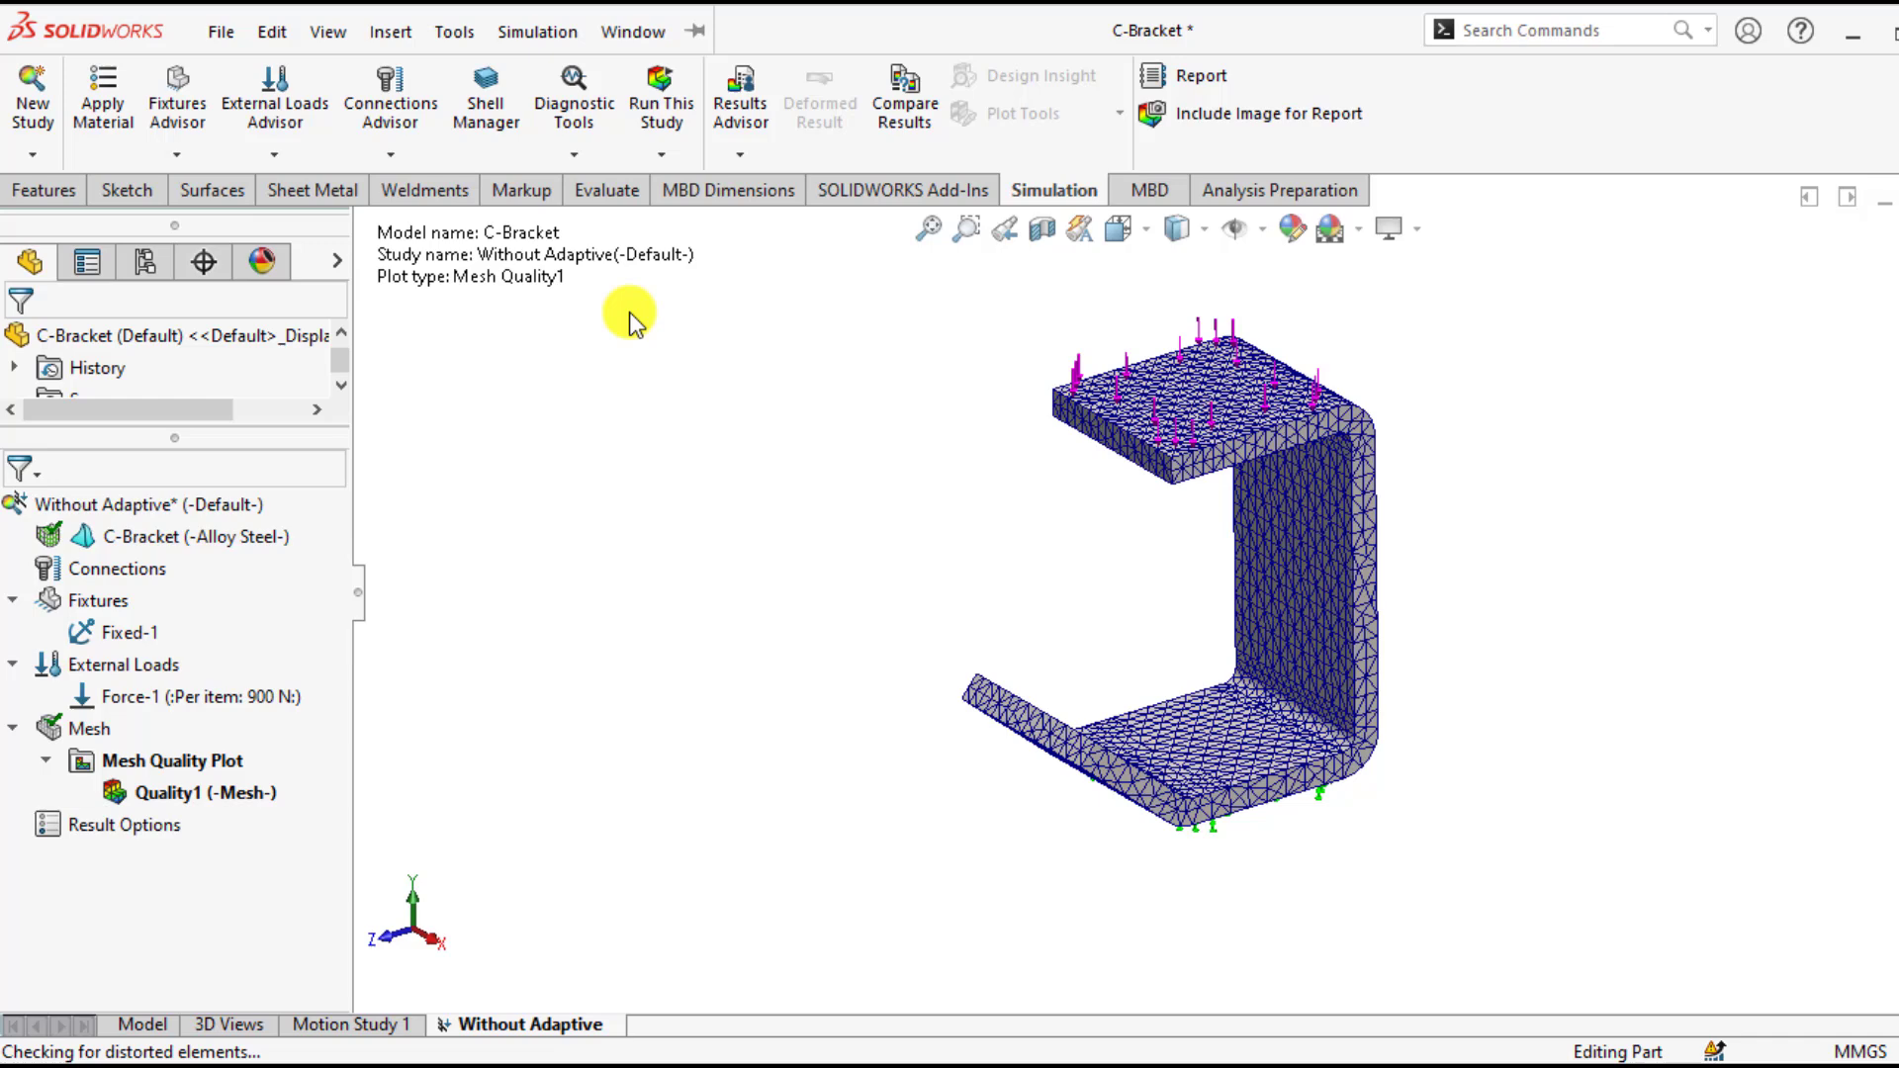
- Run the Without Adaptive study and view Stress1, peaking at 5.216e+07 N/m^2 von Mises
left_click(657, 111)
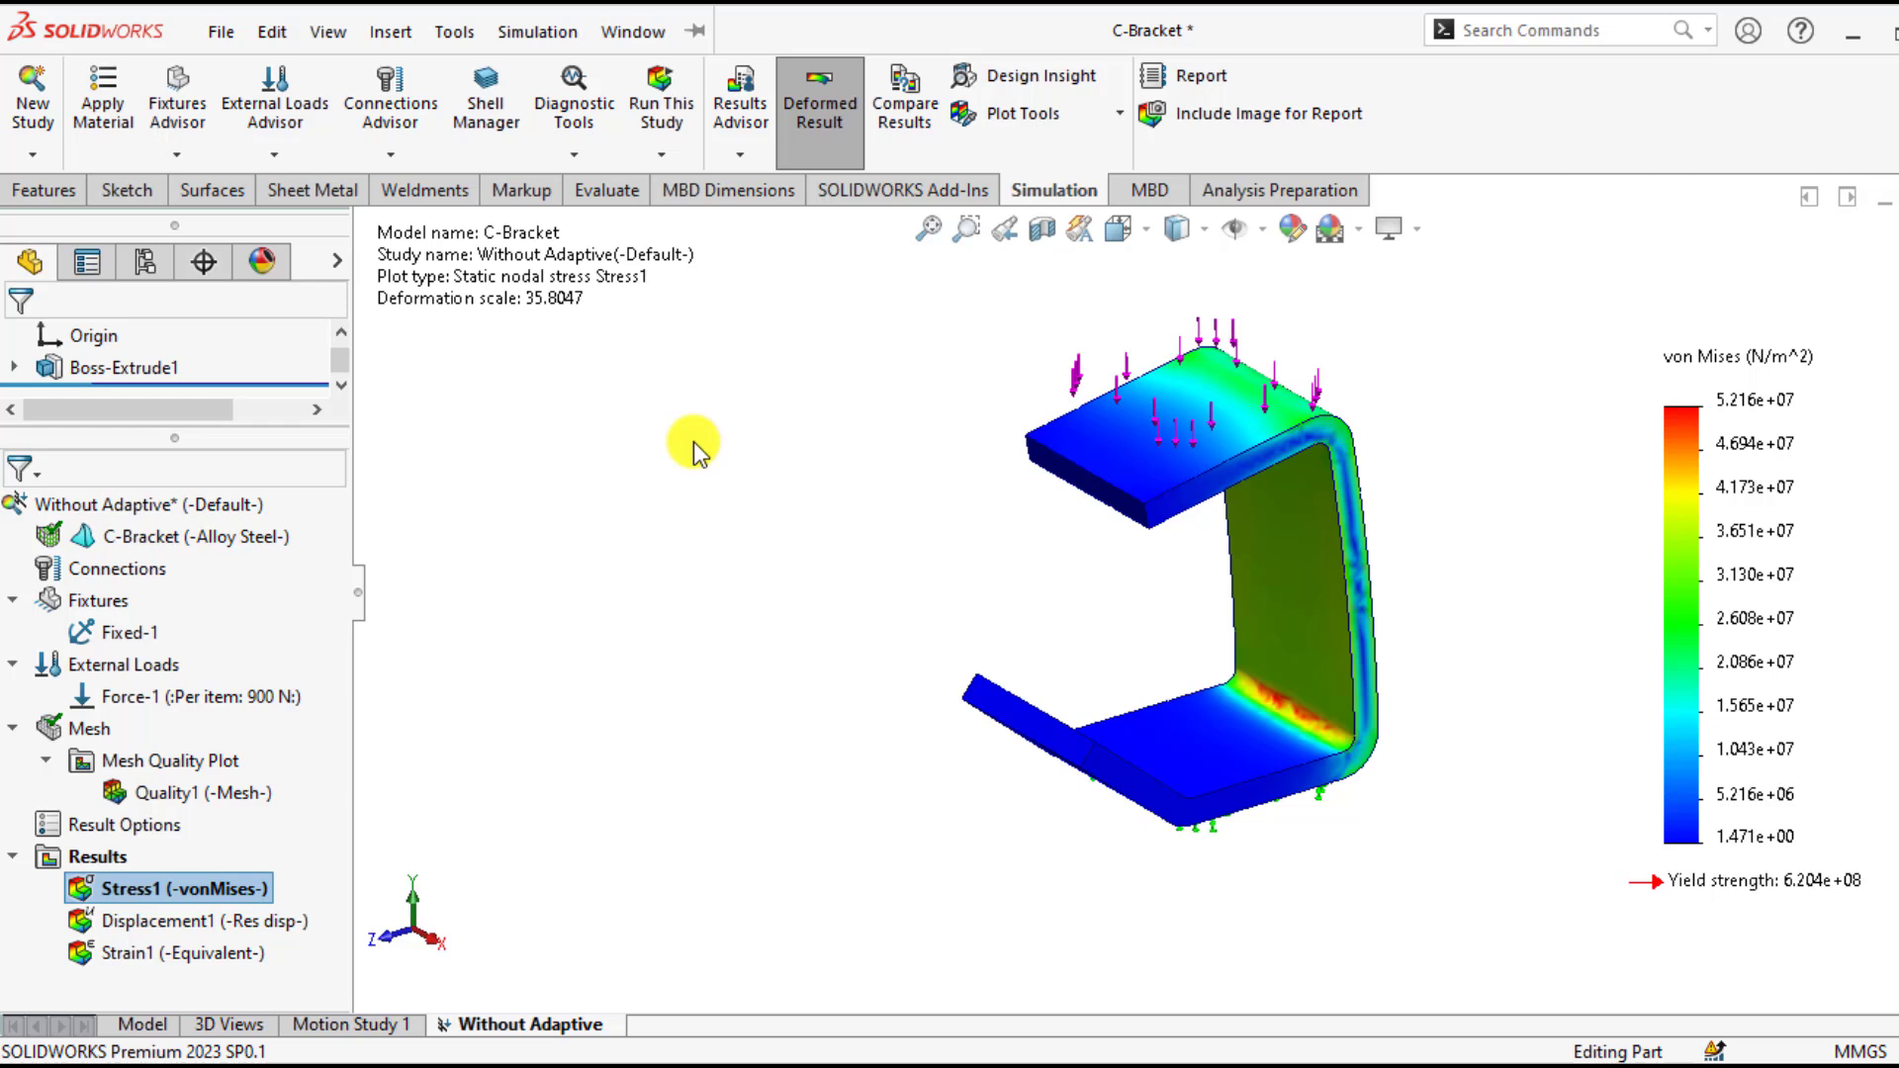
left_click(184, 888)
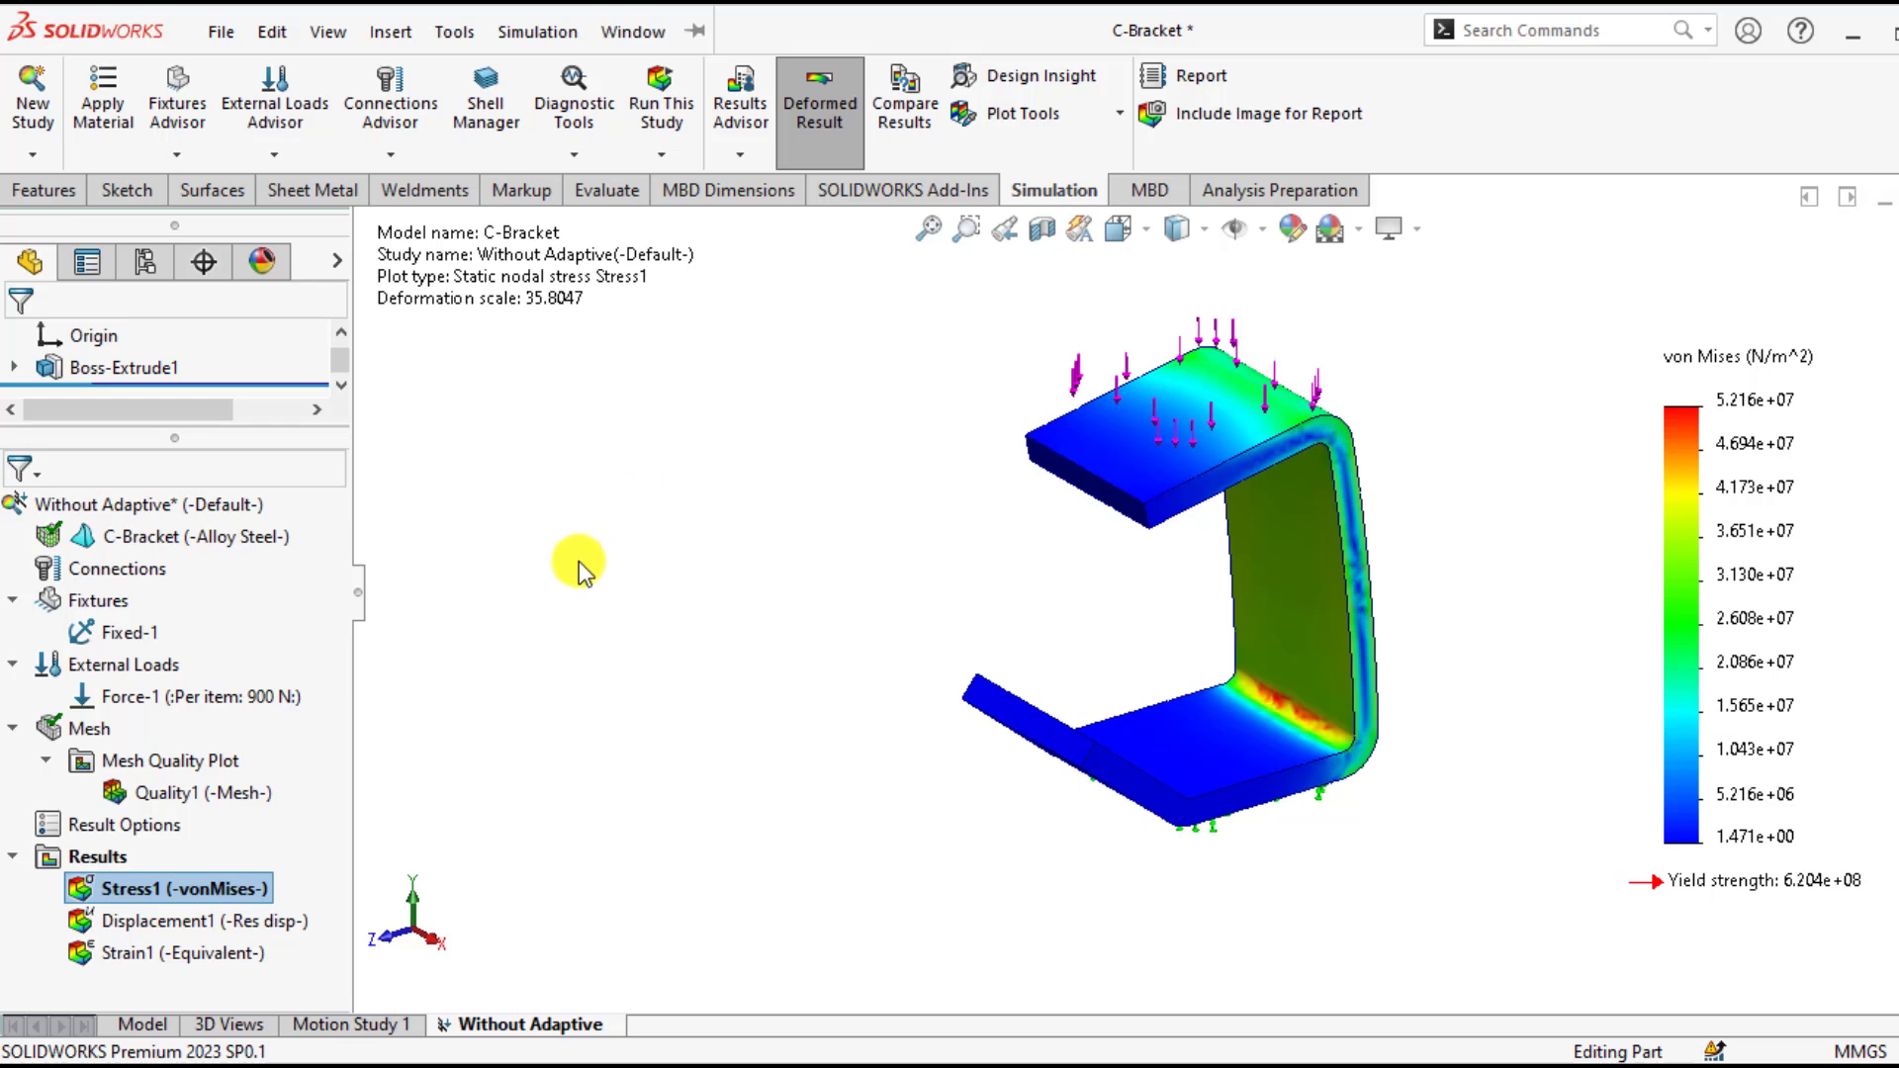
- Copy the Without Adaptive study into a new study named 'H-adaptive'
right_click(505, 1035)
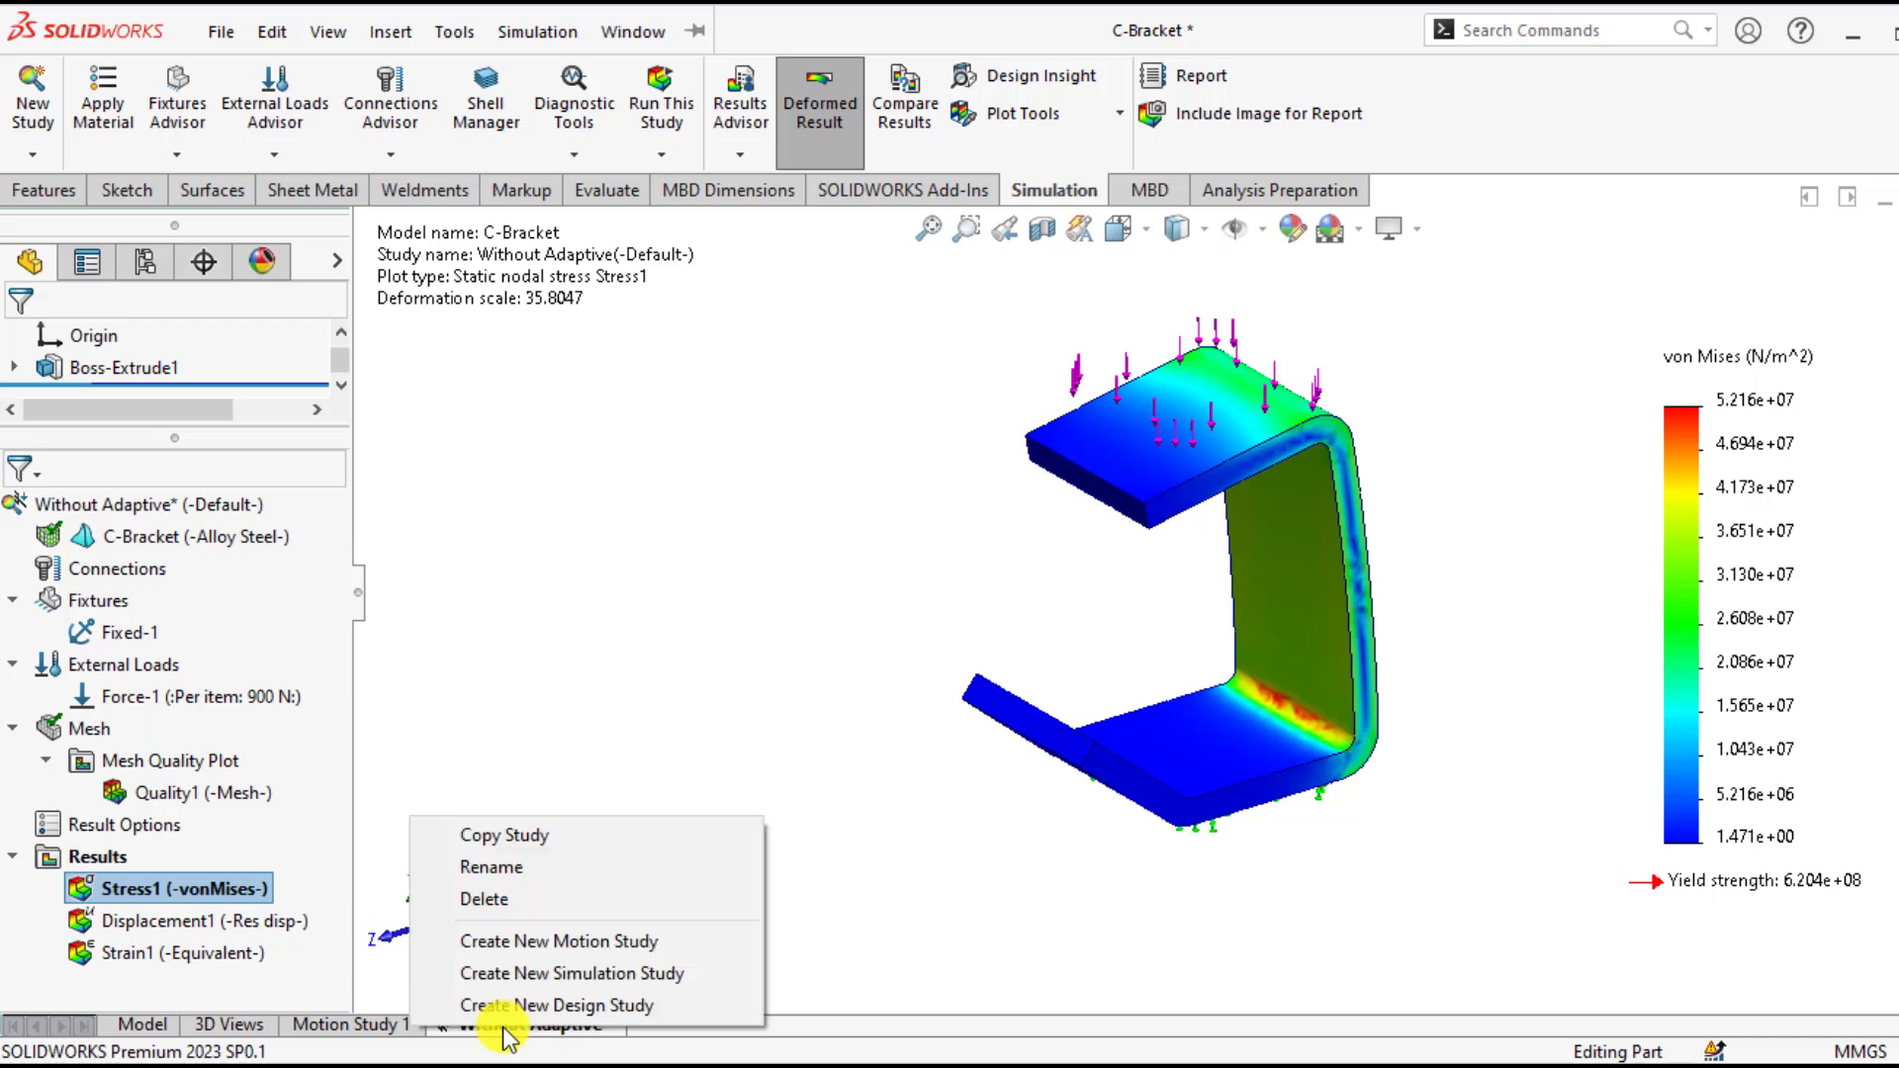
left_click(508, 843)
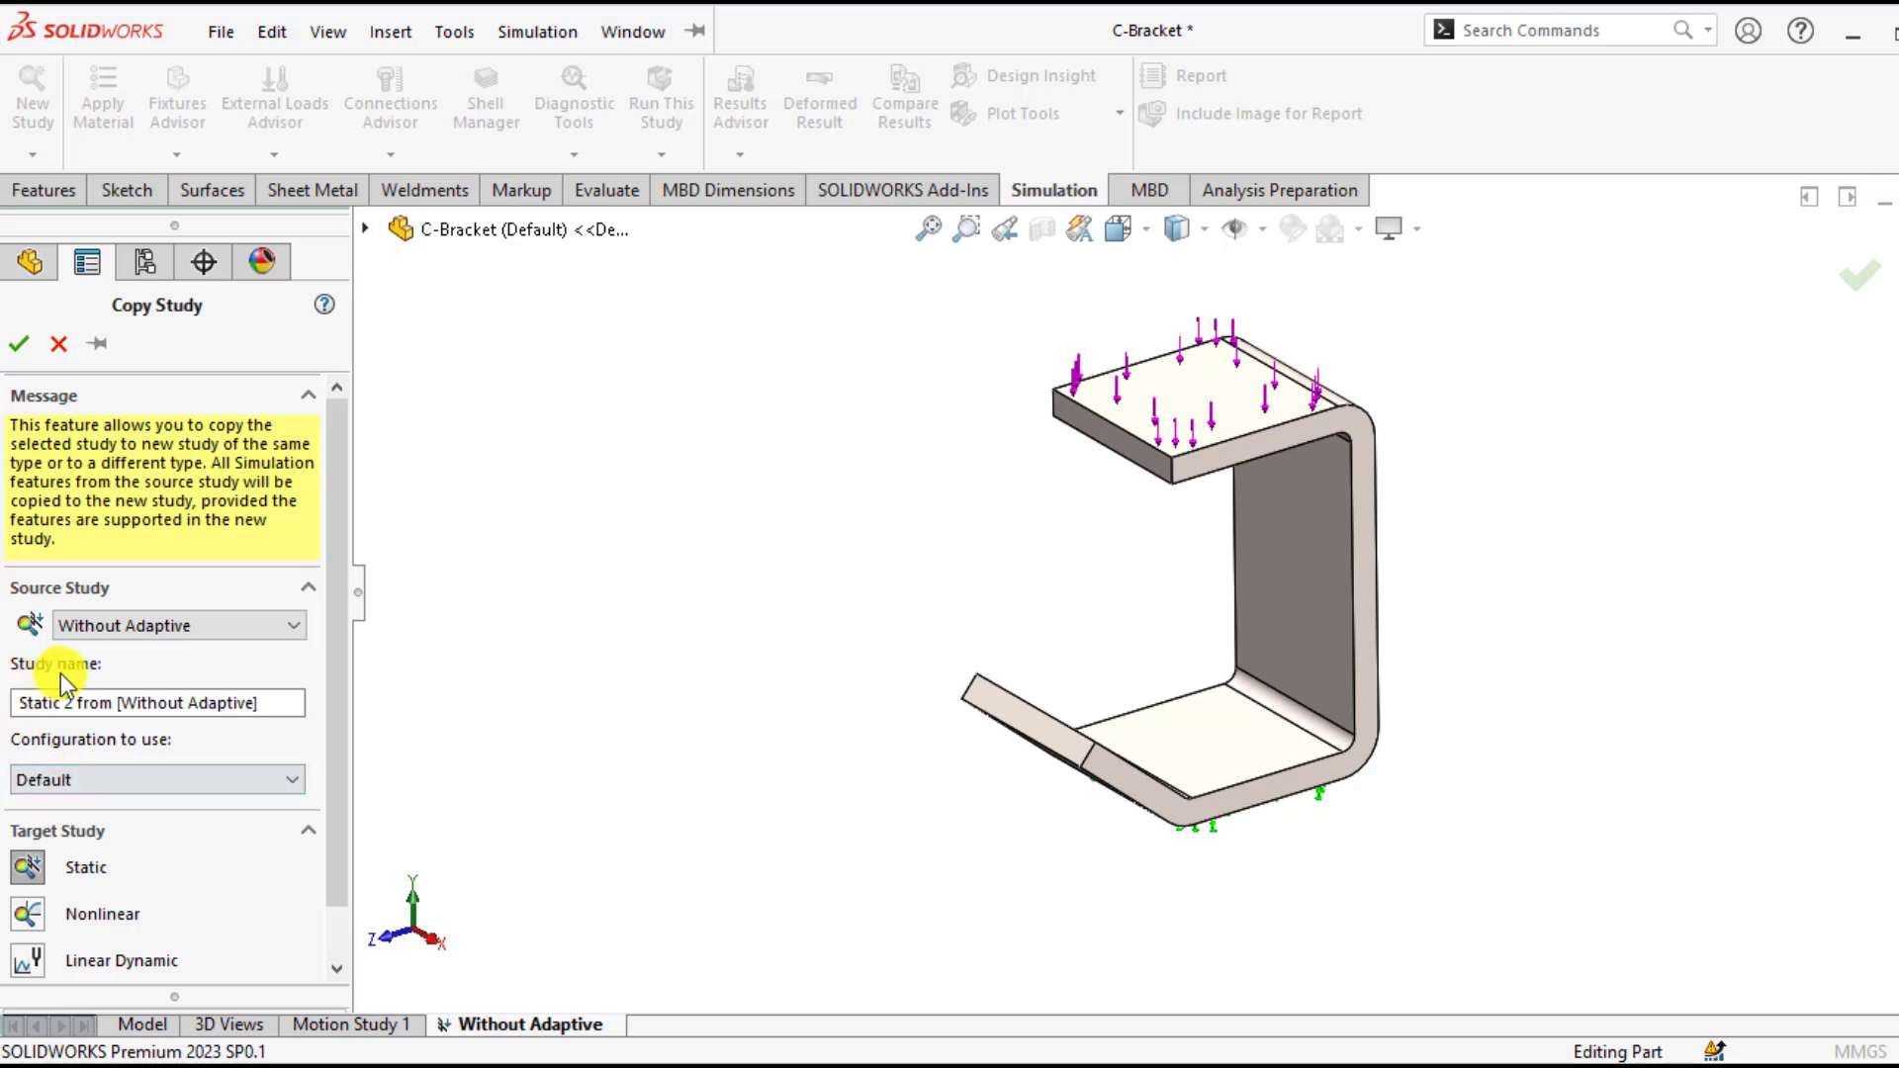
left_click_drag(265, 706, 4, 712)
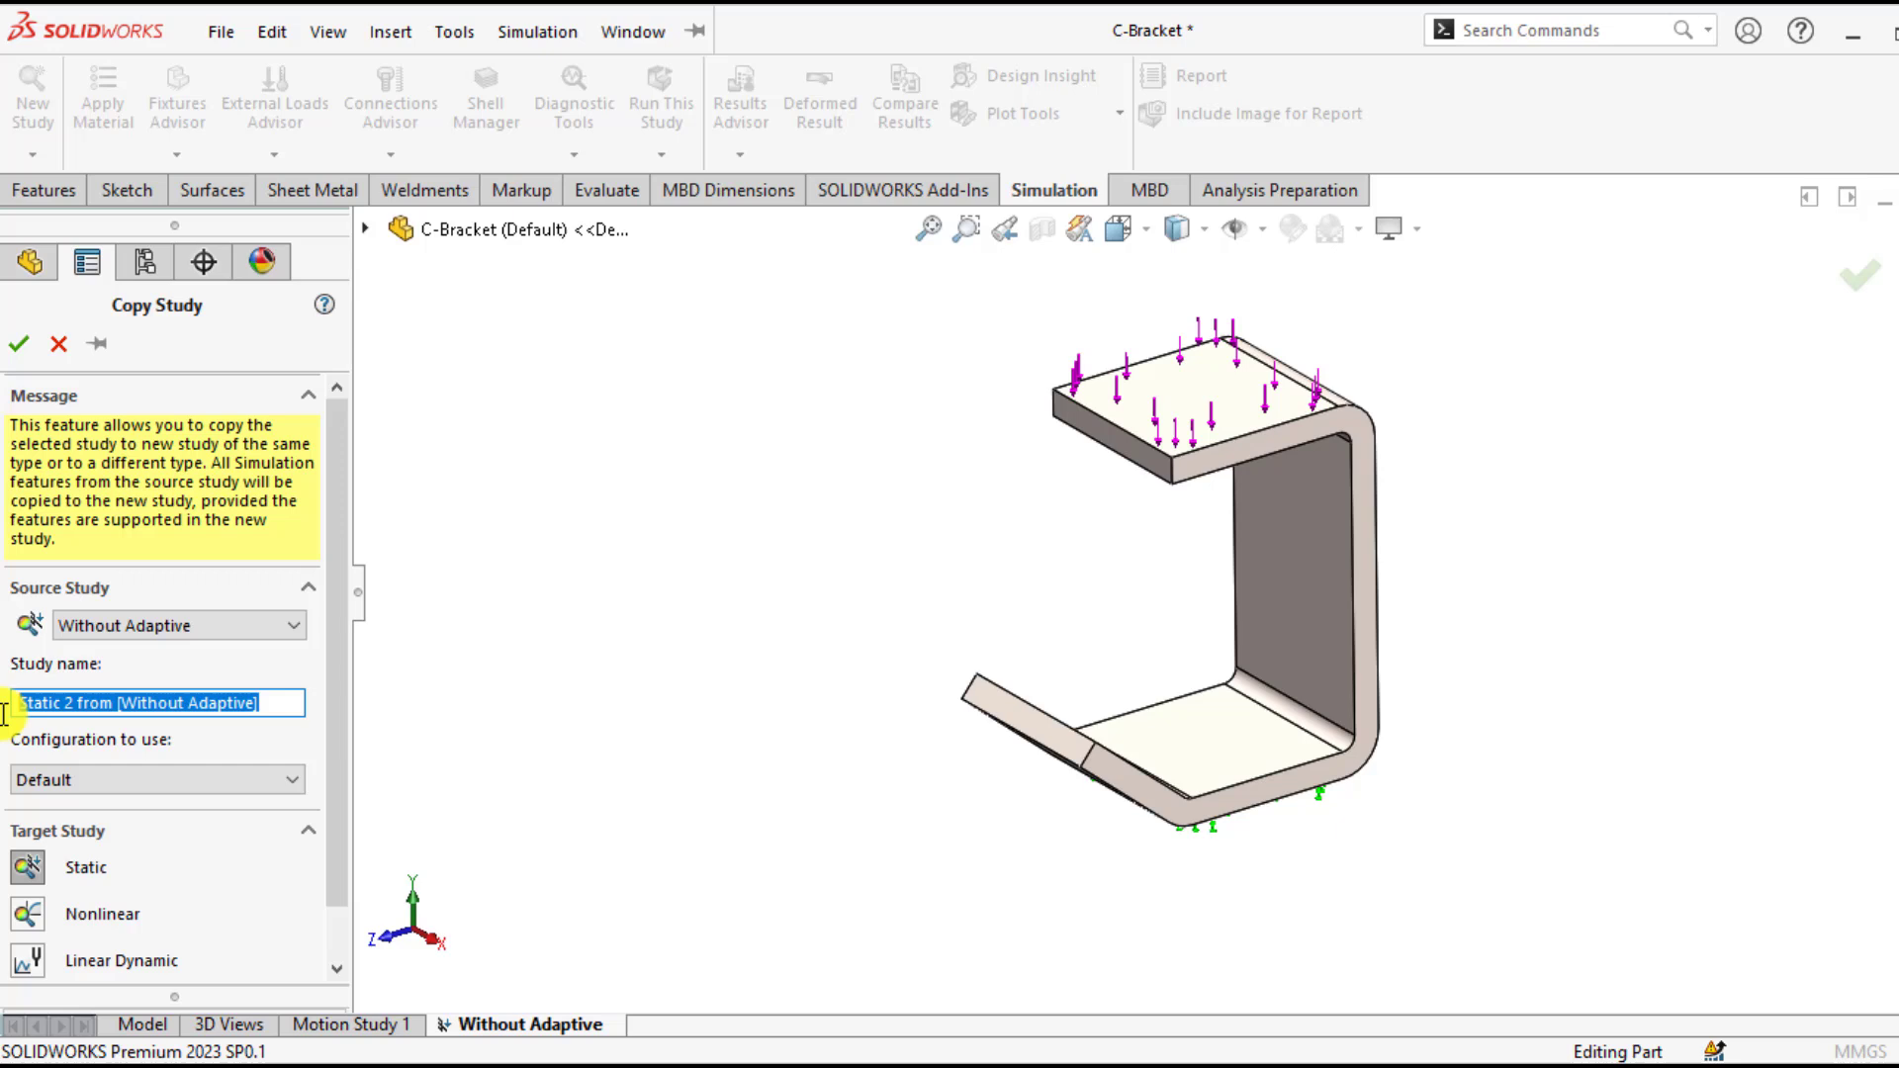
type("H-")
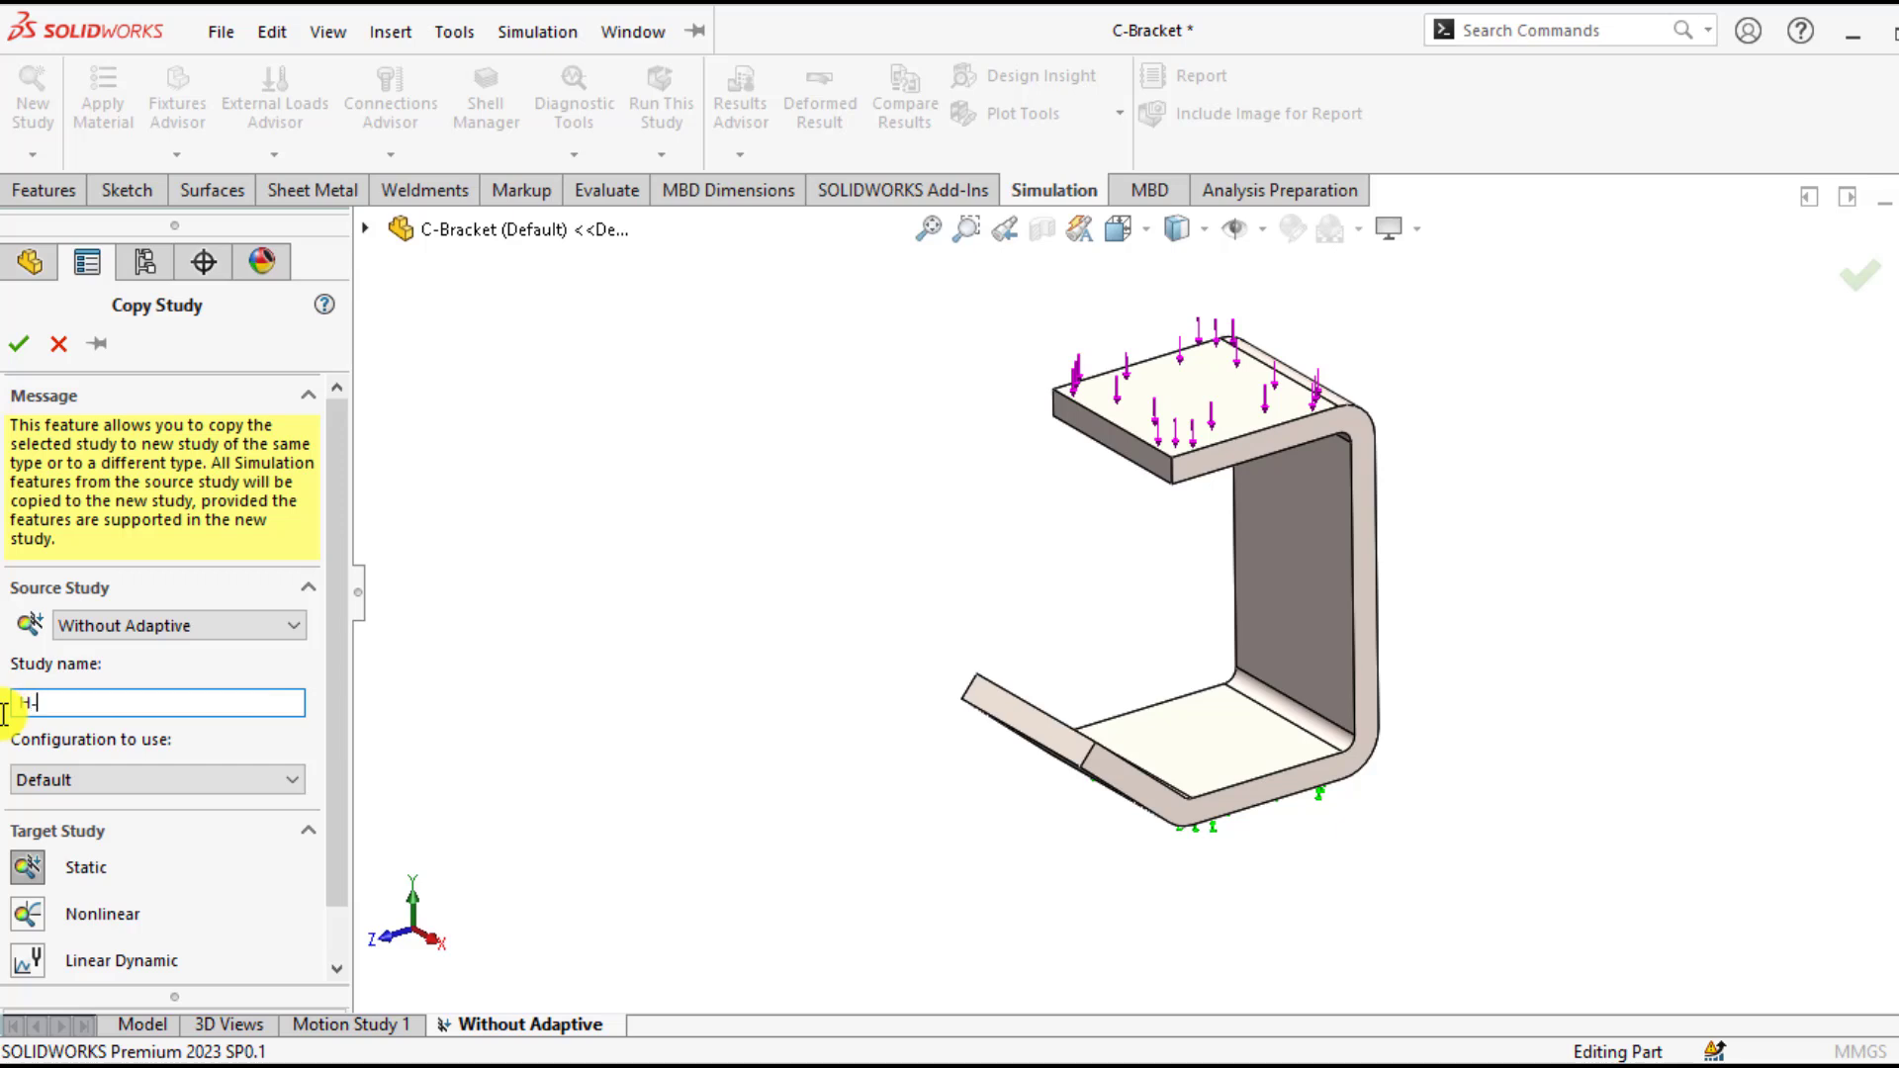
type("adaptive")
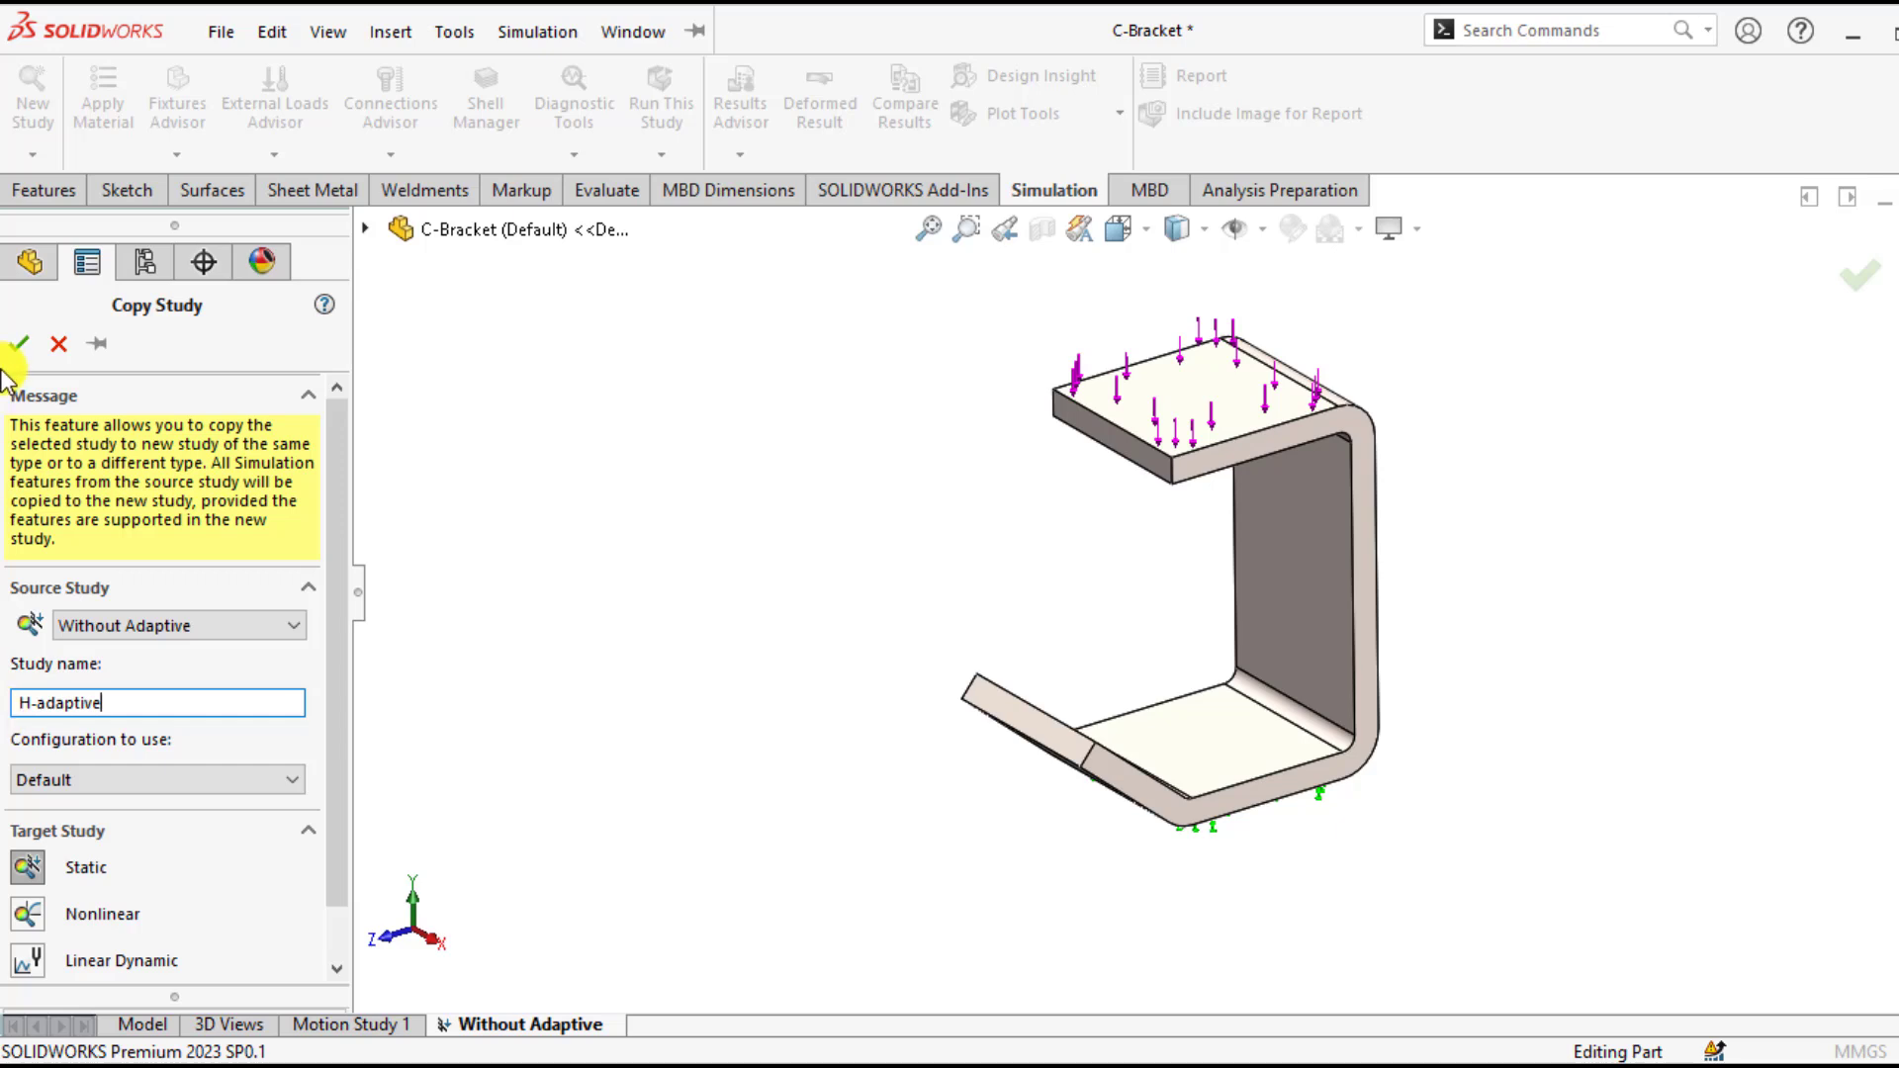
left_click(19, 343)
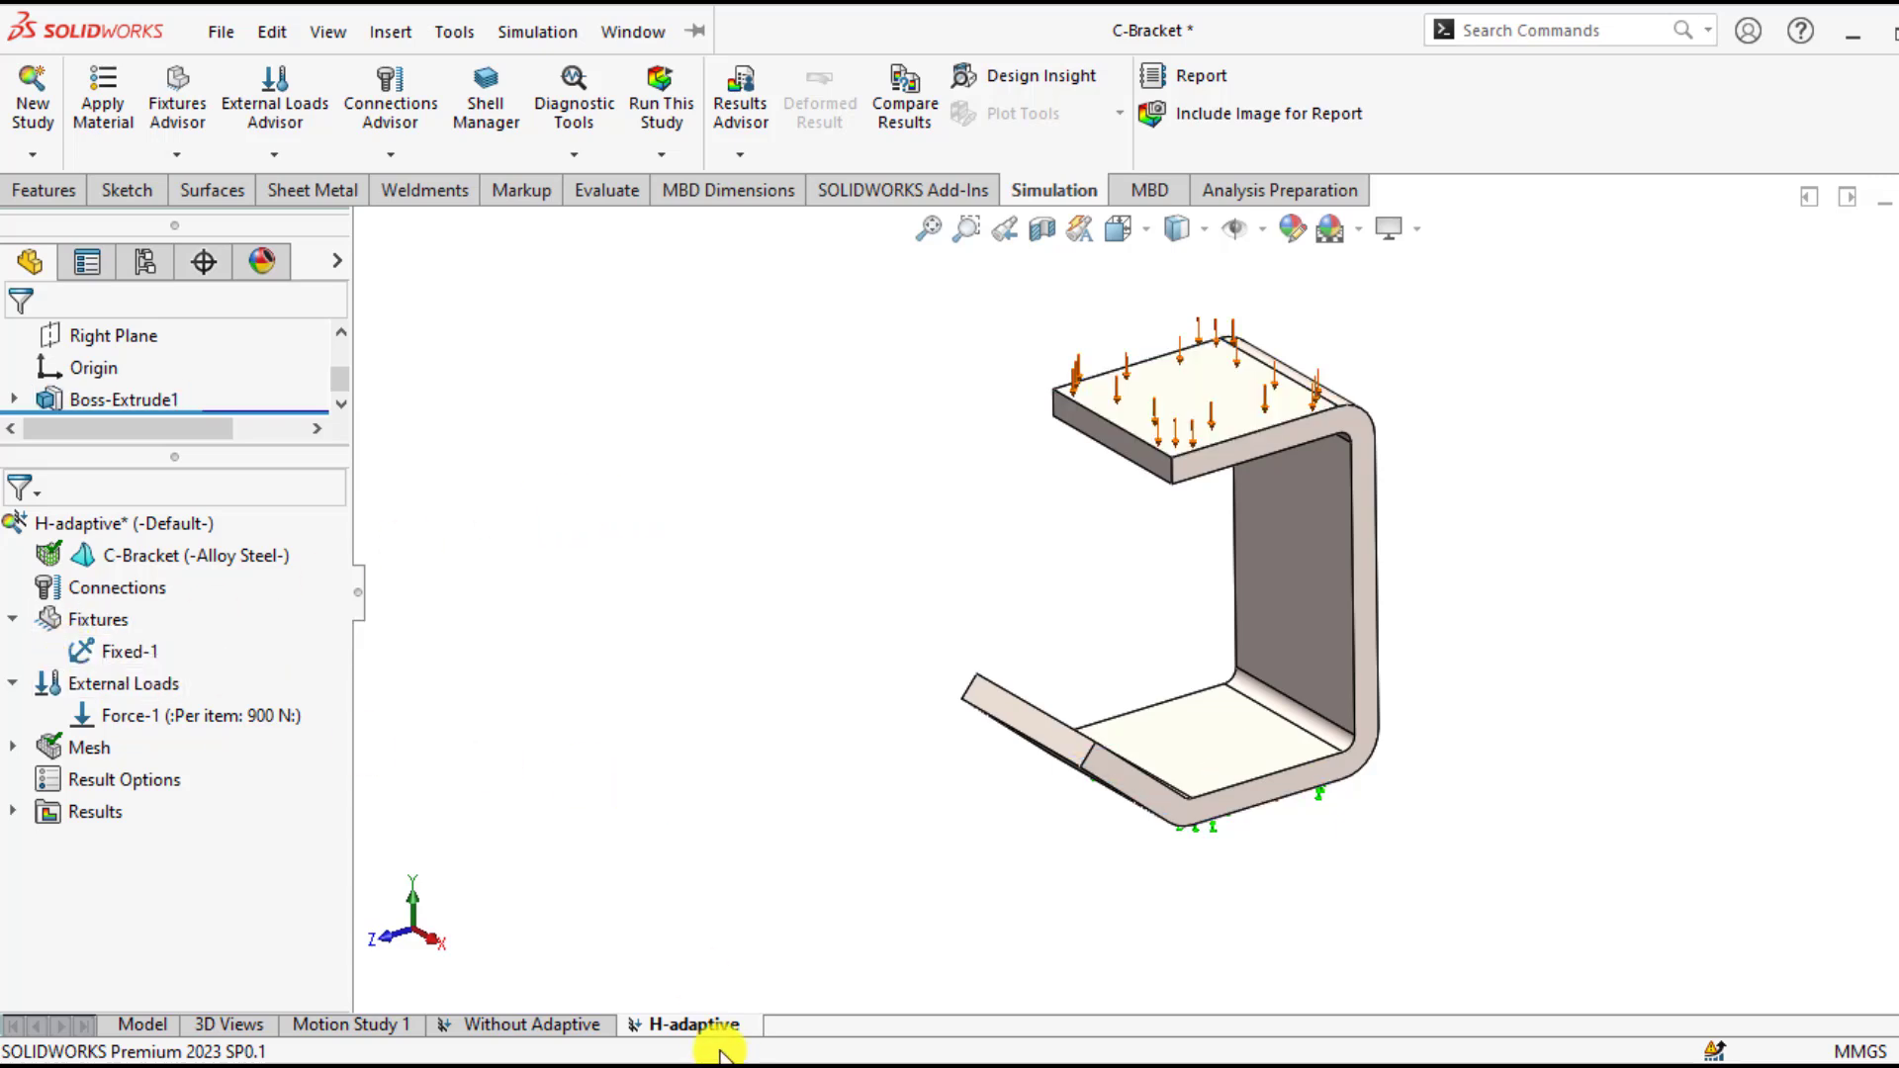
- Set the H-adaptive study to h-adaptive meshing with 98% target accuracy and 5 maximum loops
left_click(740, 649)
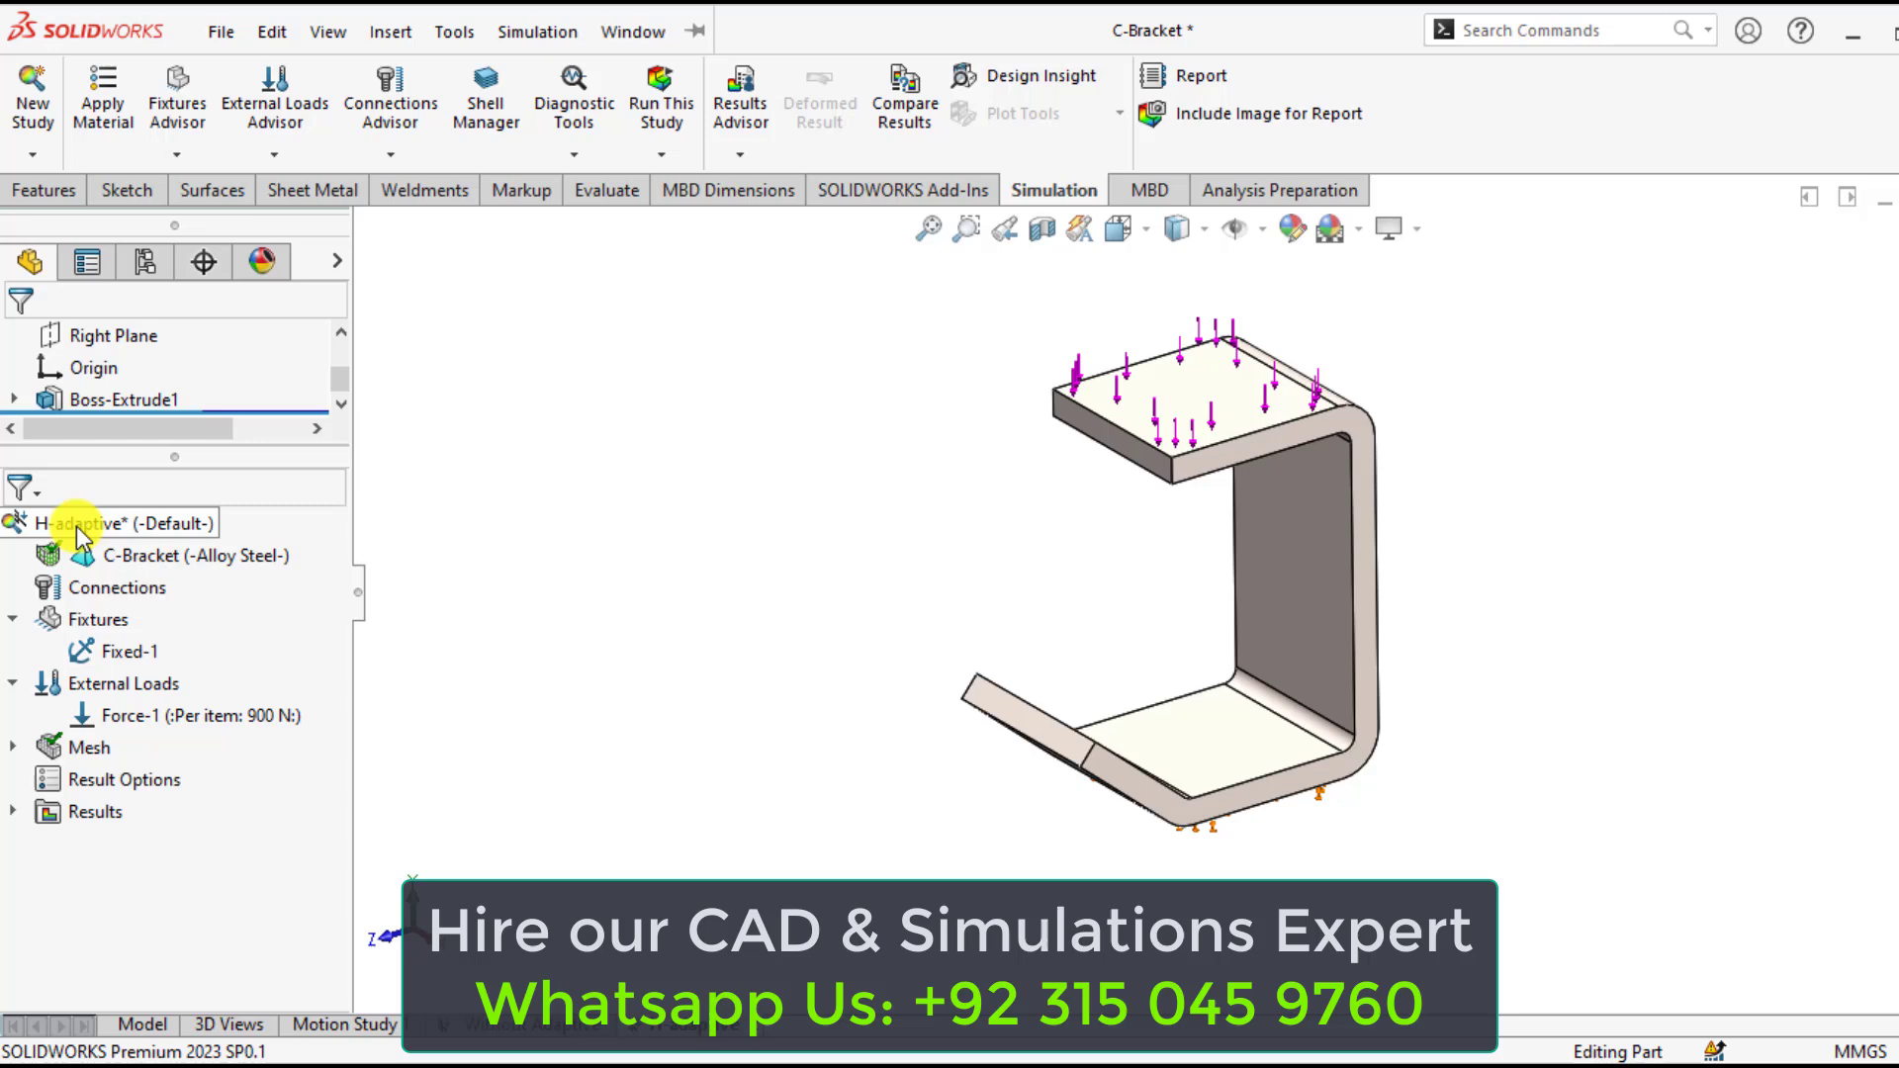
right_click(81, 535)
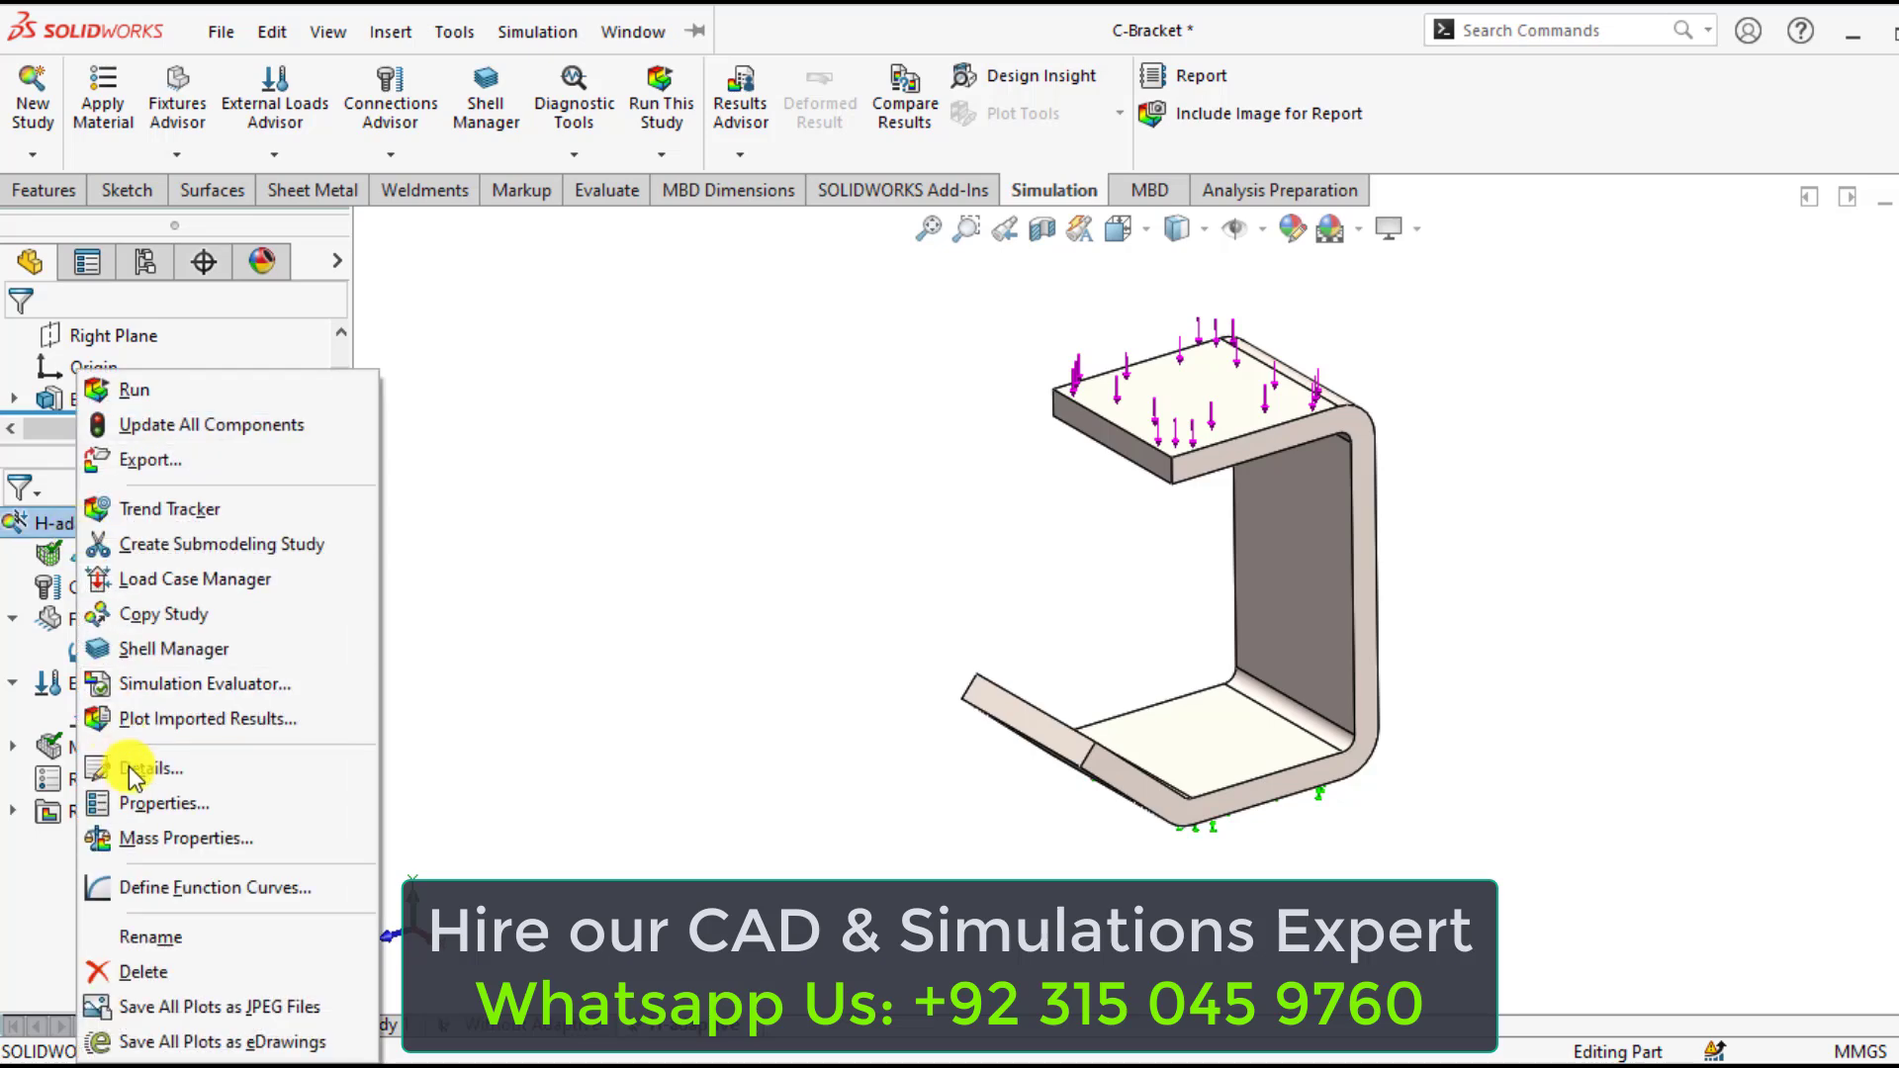
left_click(150, 804)
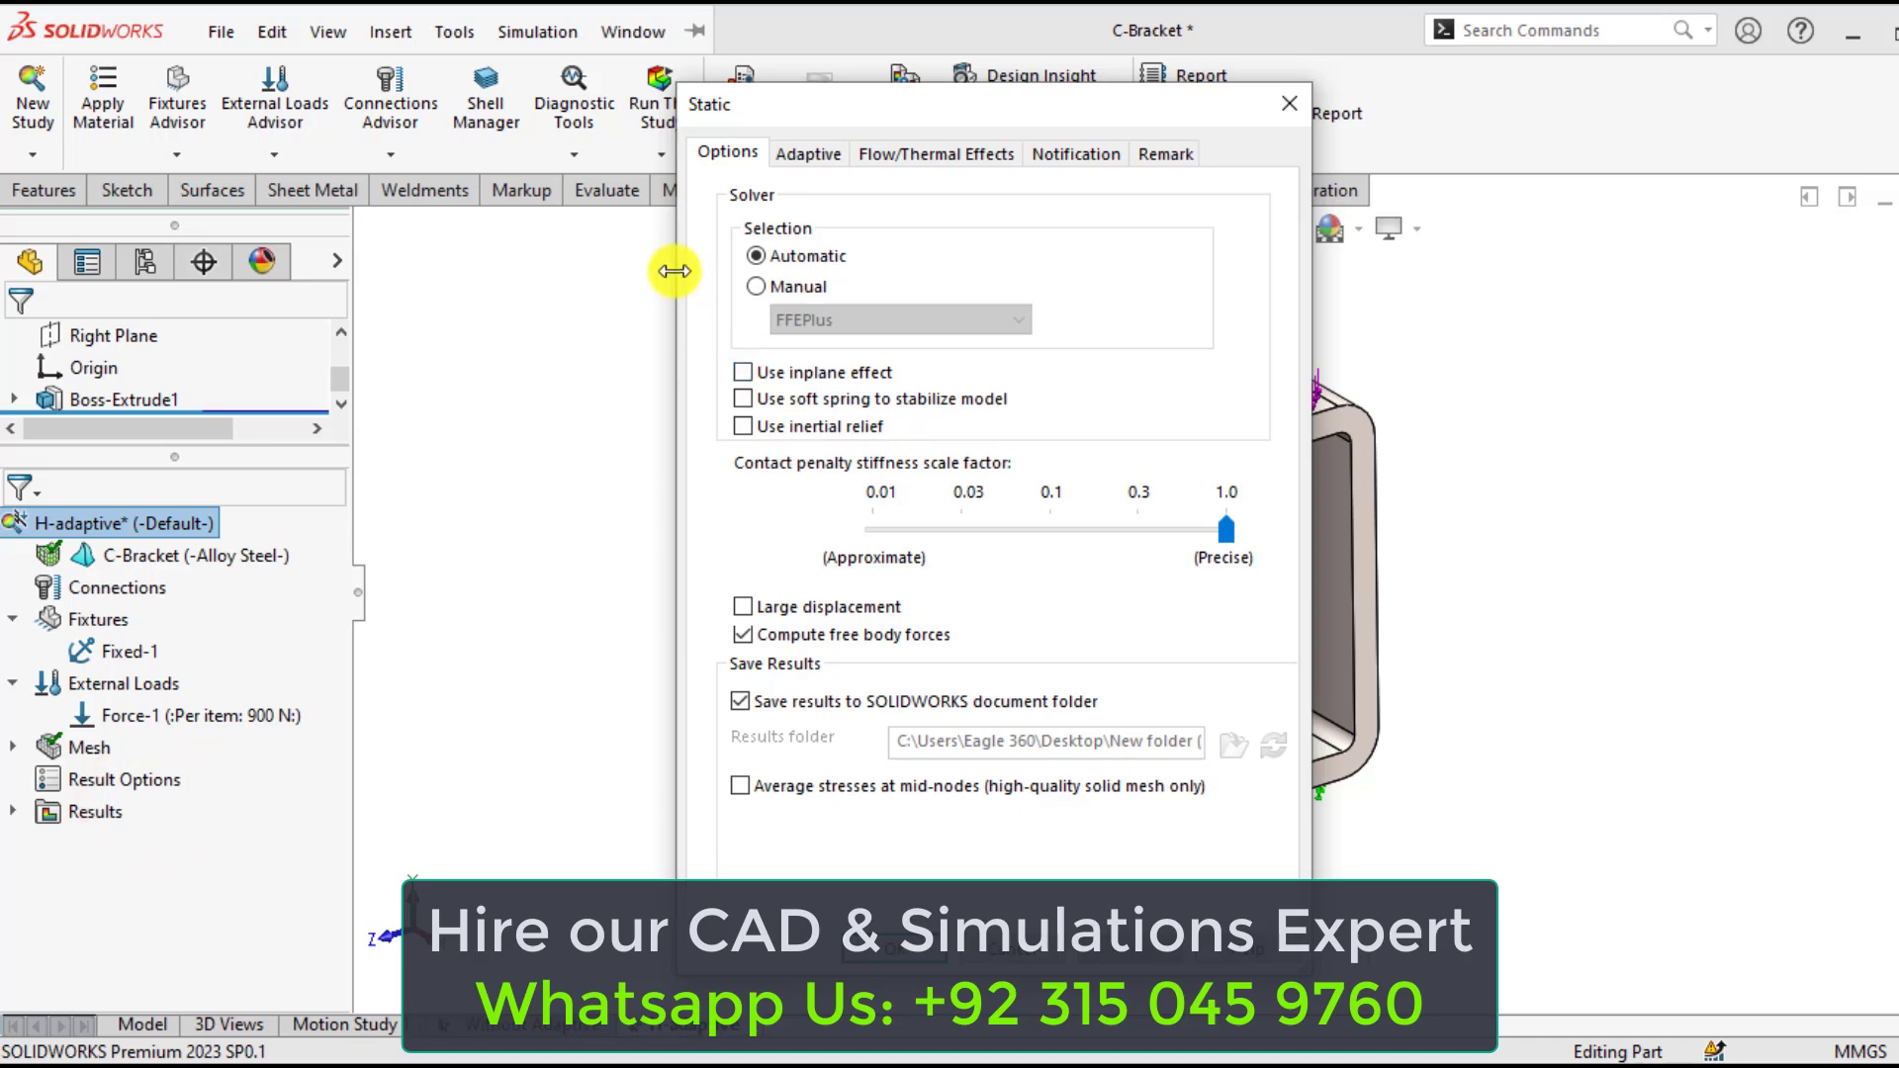
left_click(802, 153)
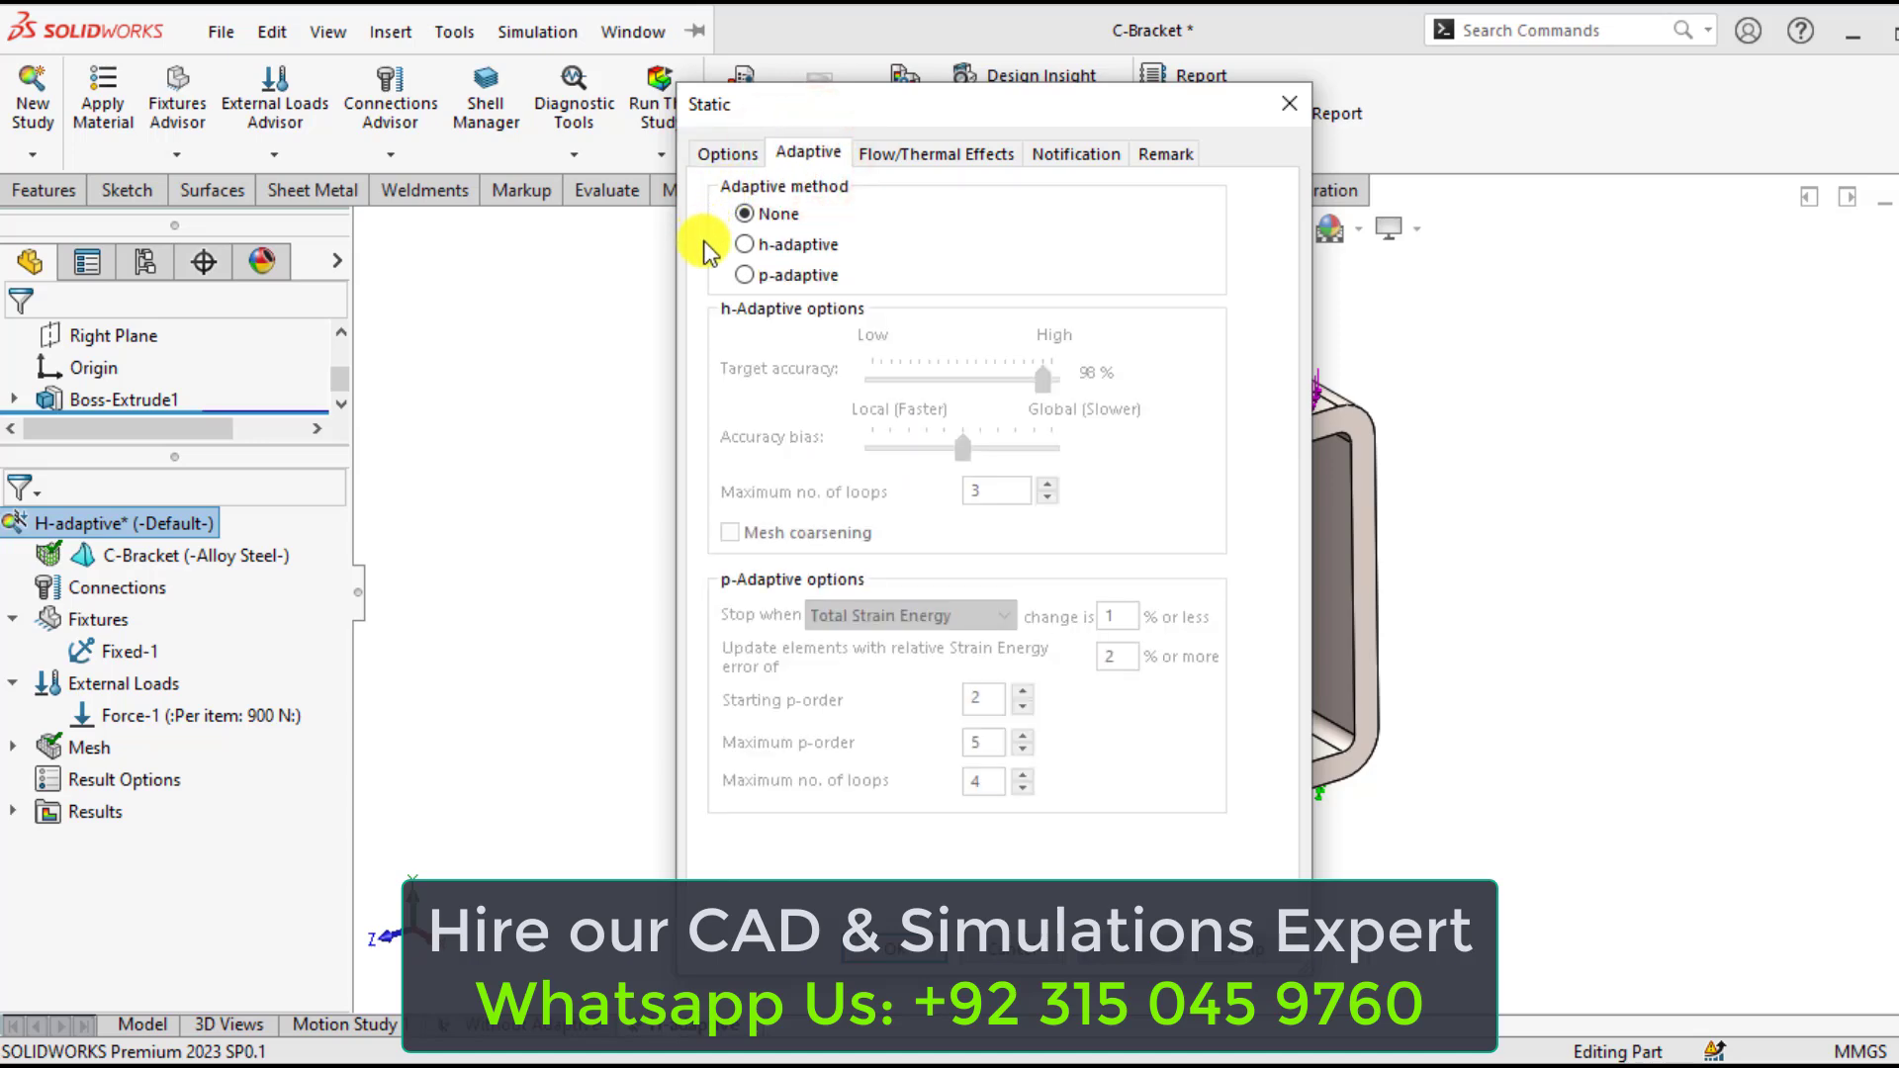
left_click(755, 246)
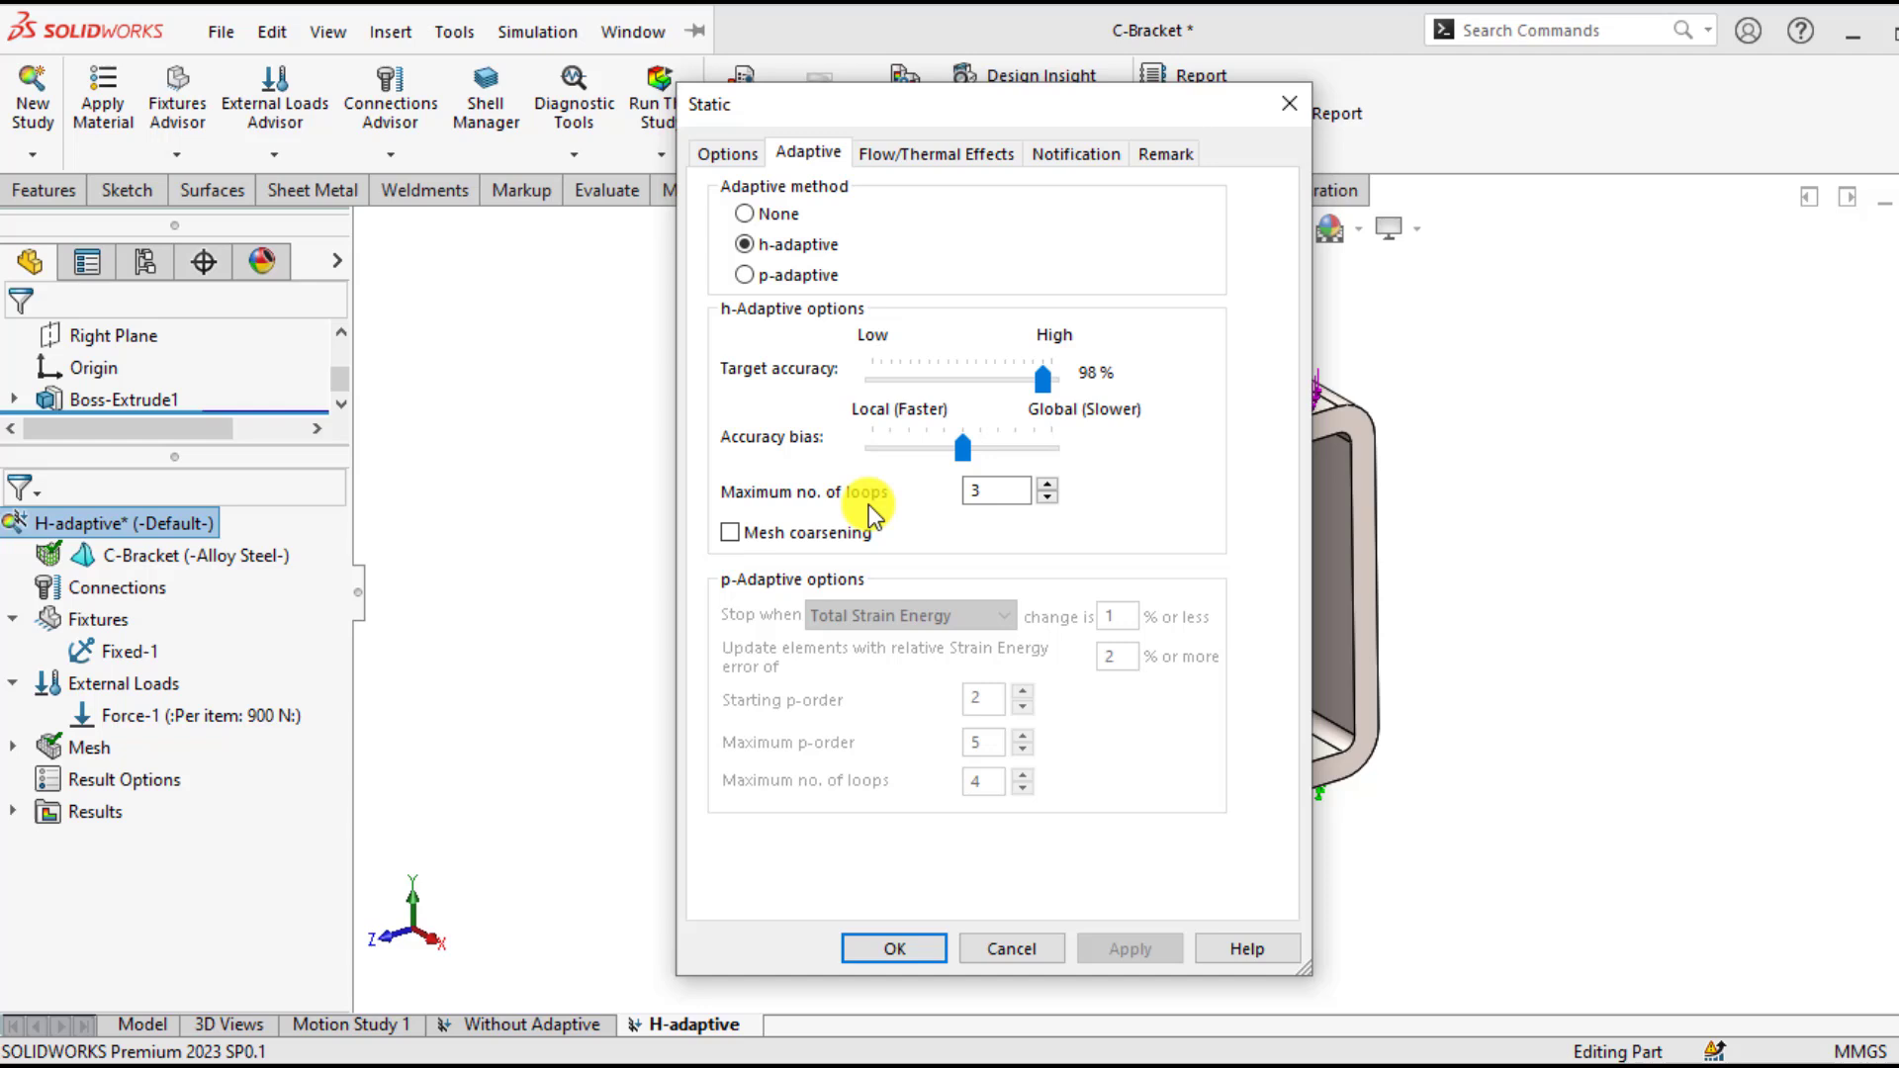
left_click(1049, 484)
left_click(1050, 481)
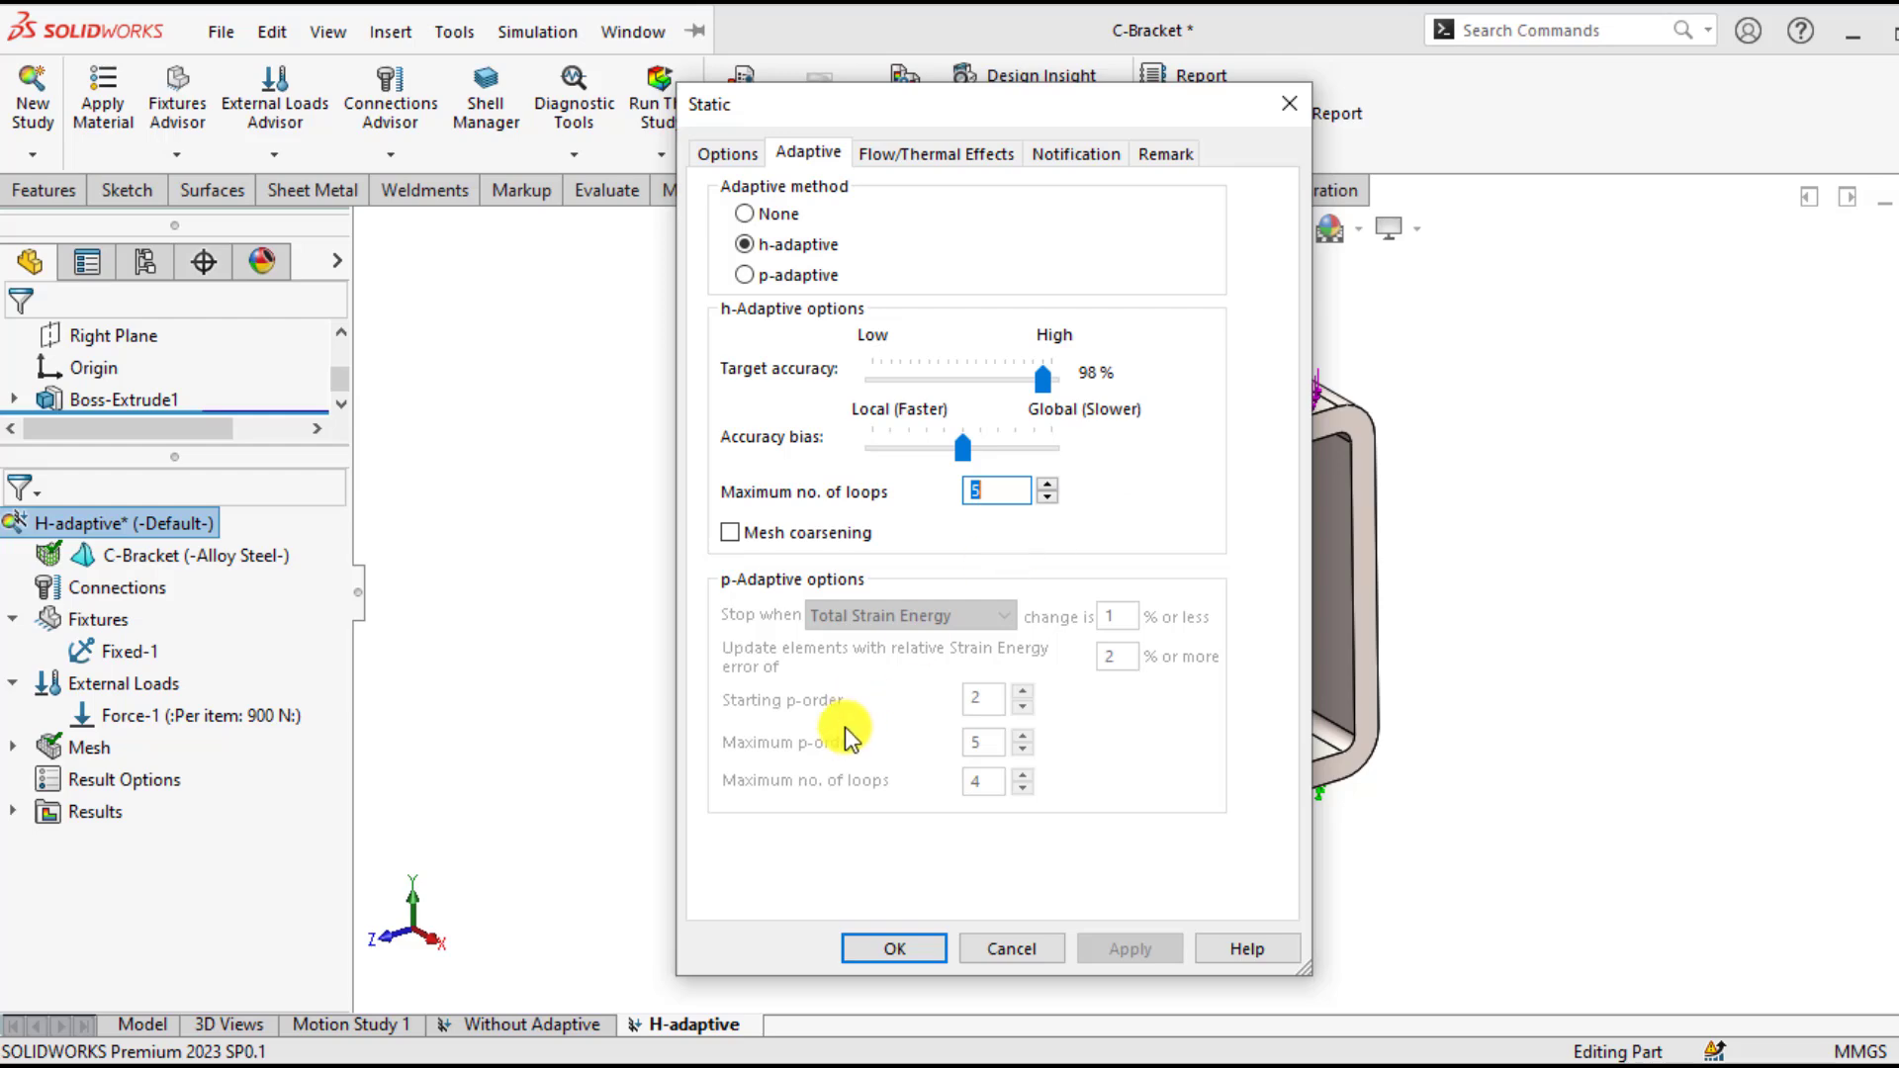
left_click(894, 947)
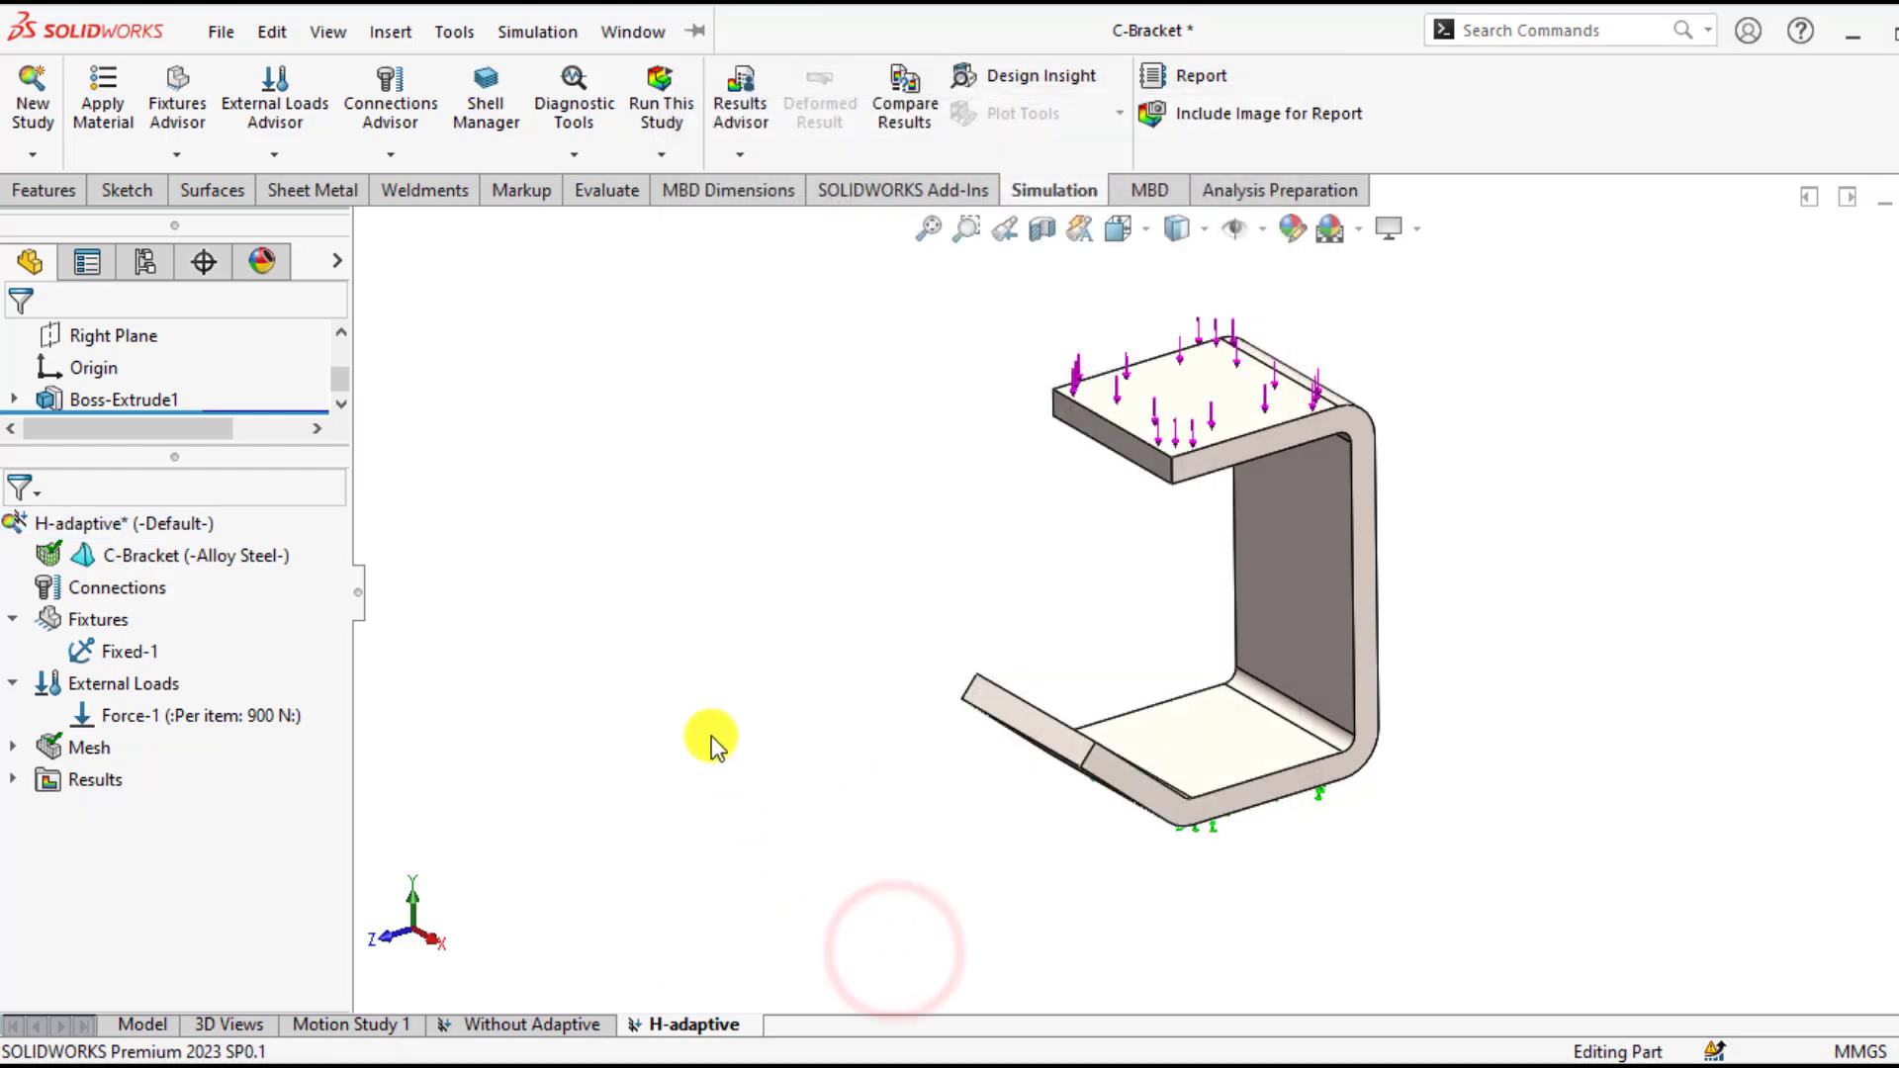
- Mesh and run the H-adaptive study, reaching 98.1901% accuracy and 1.479e+08 N/m^2 peak stress
left_click(943, 595)
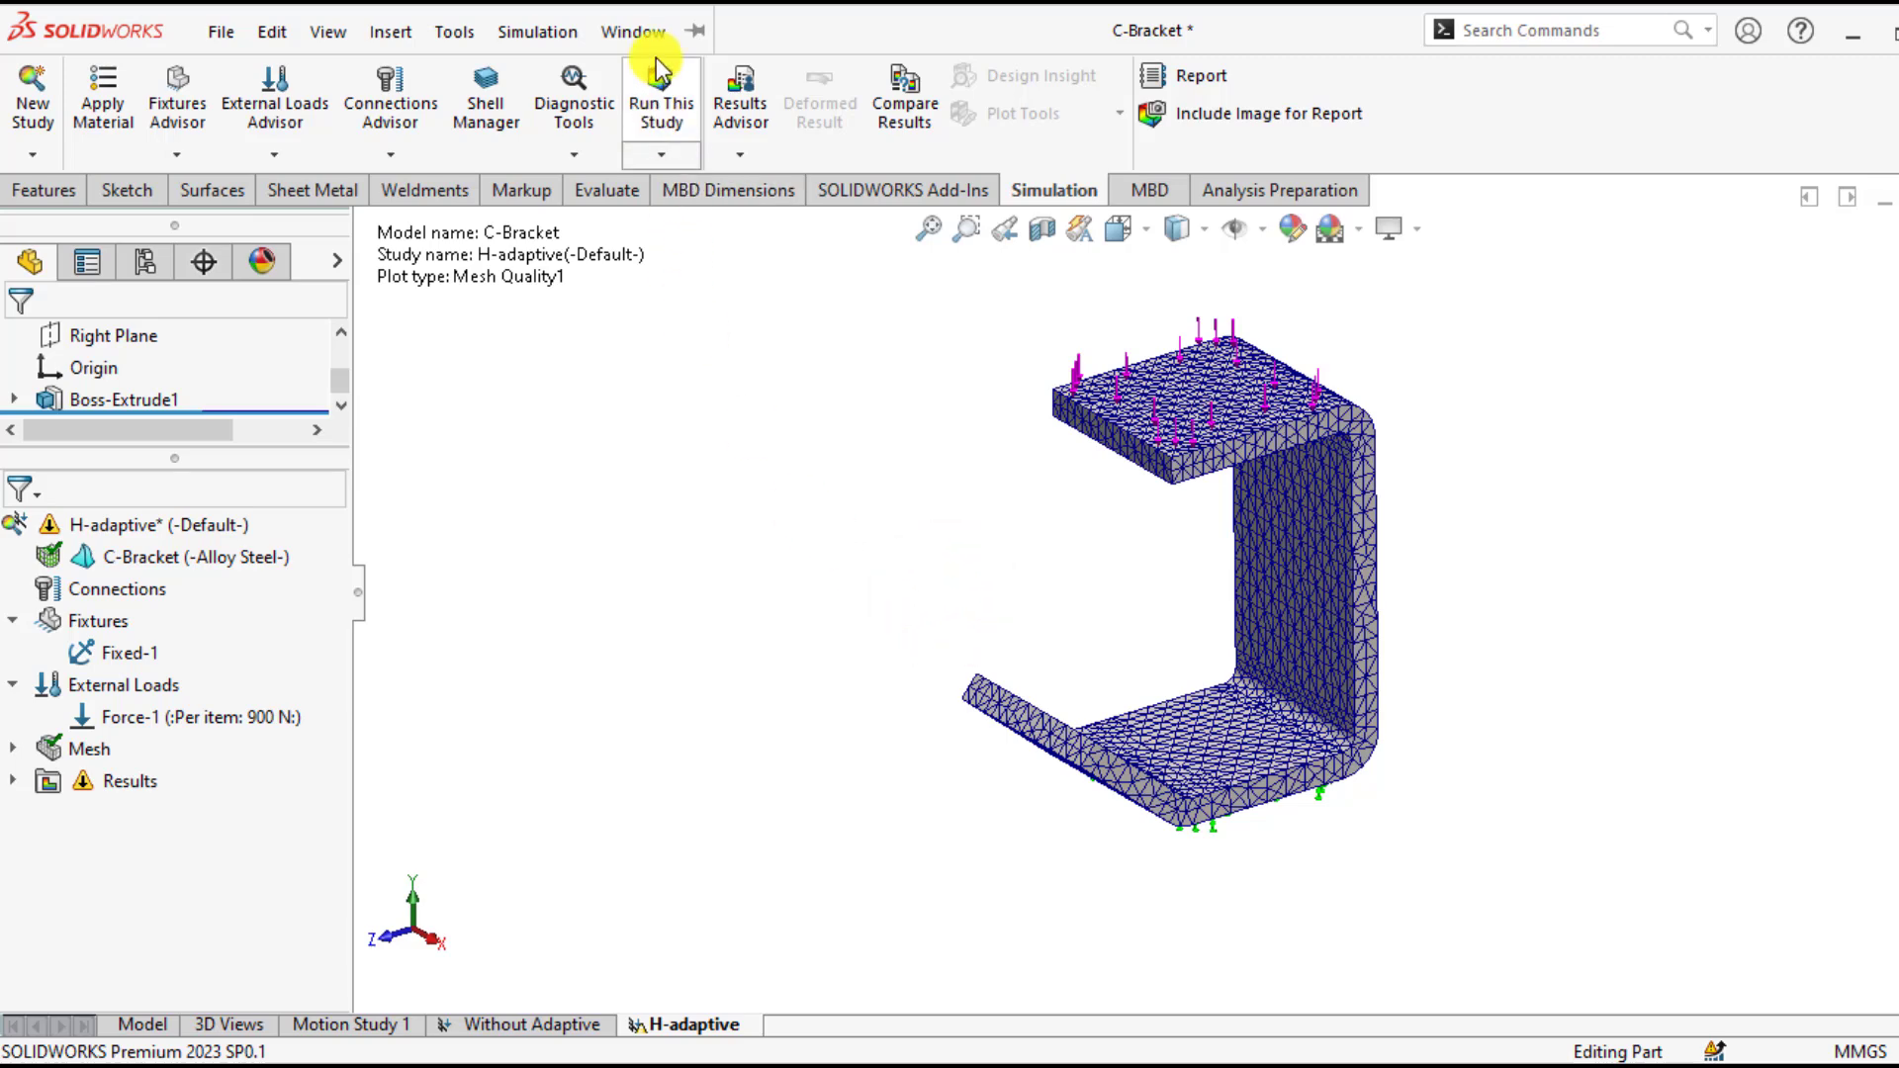
left_click(660, 84)
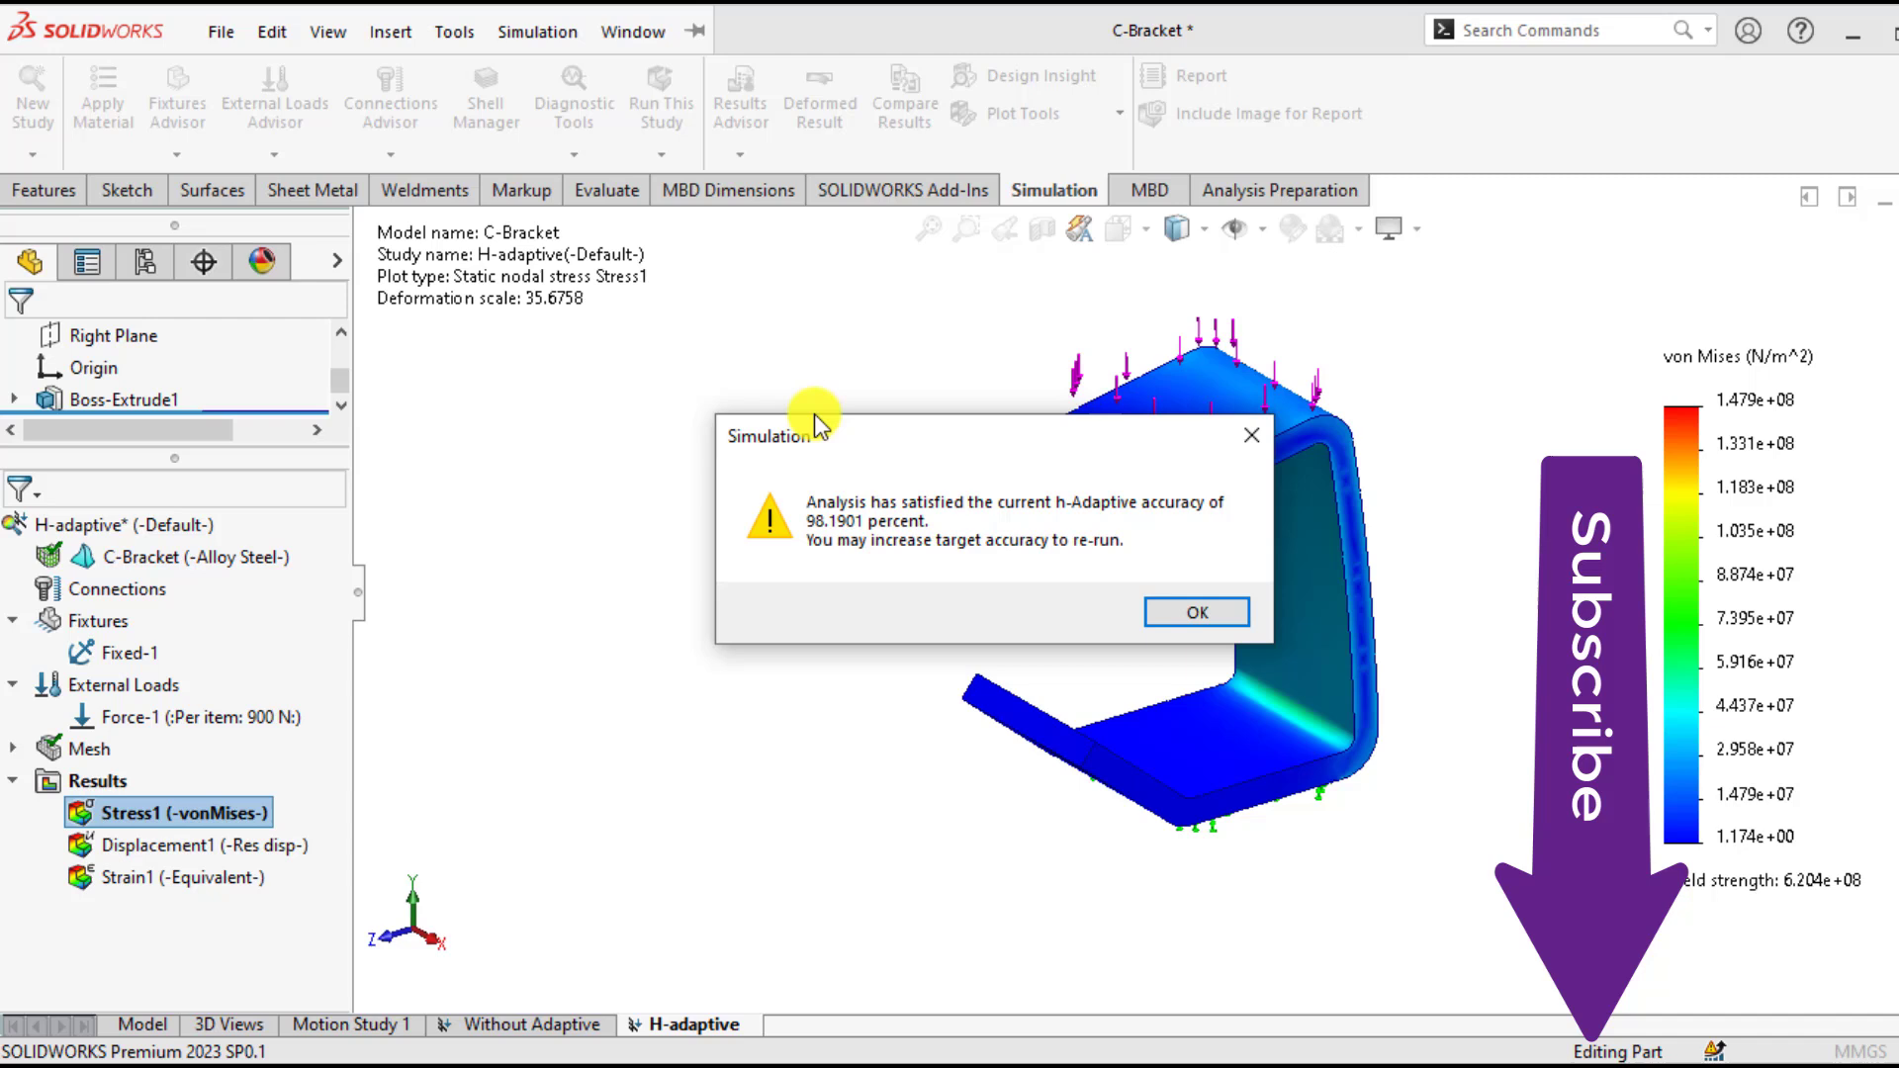
- Compare Stress1 plots: 5.216e+07 N/m^2 without adaptive versus 1.479e+08 N/m^2 with H-adaptive meshing
left_click(1179, 621)
left_click(859, 601)
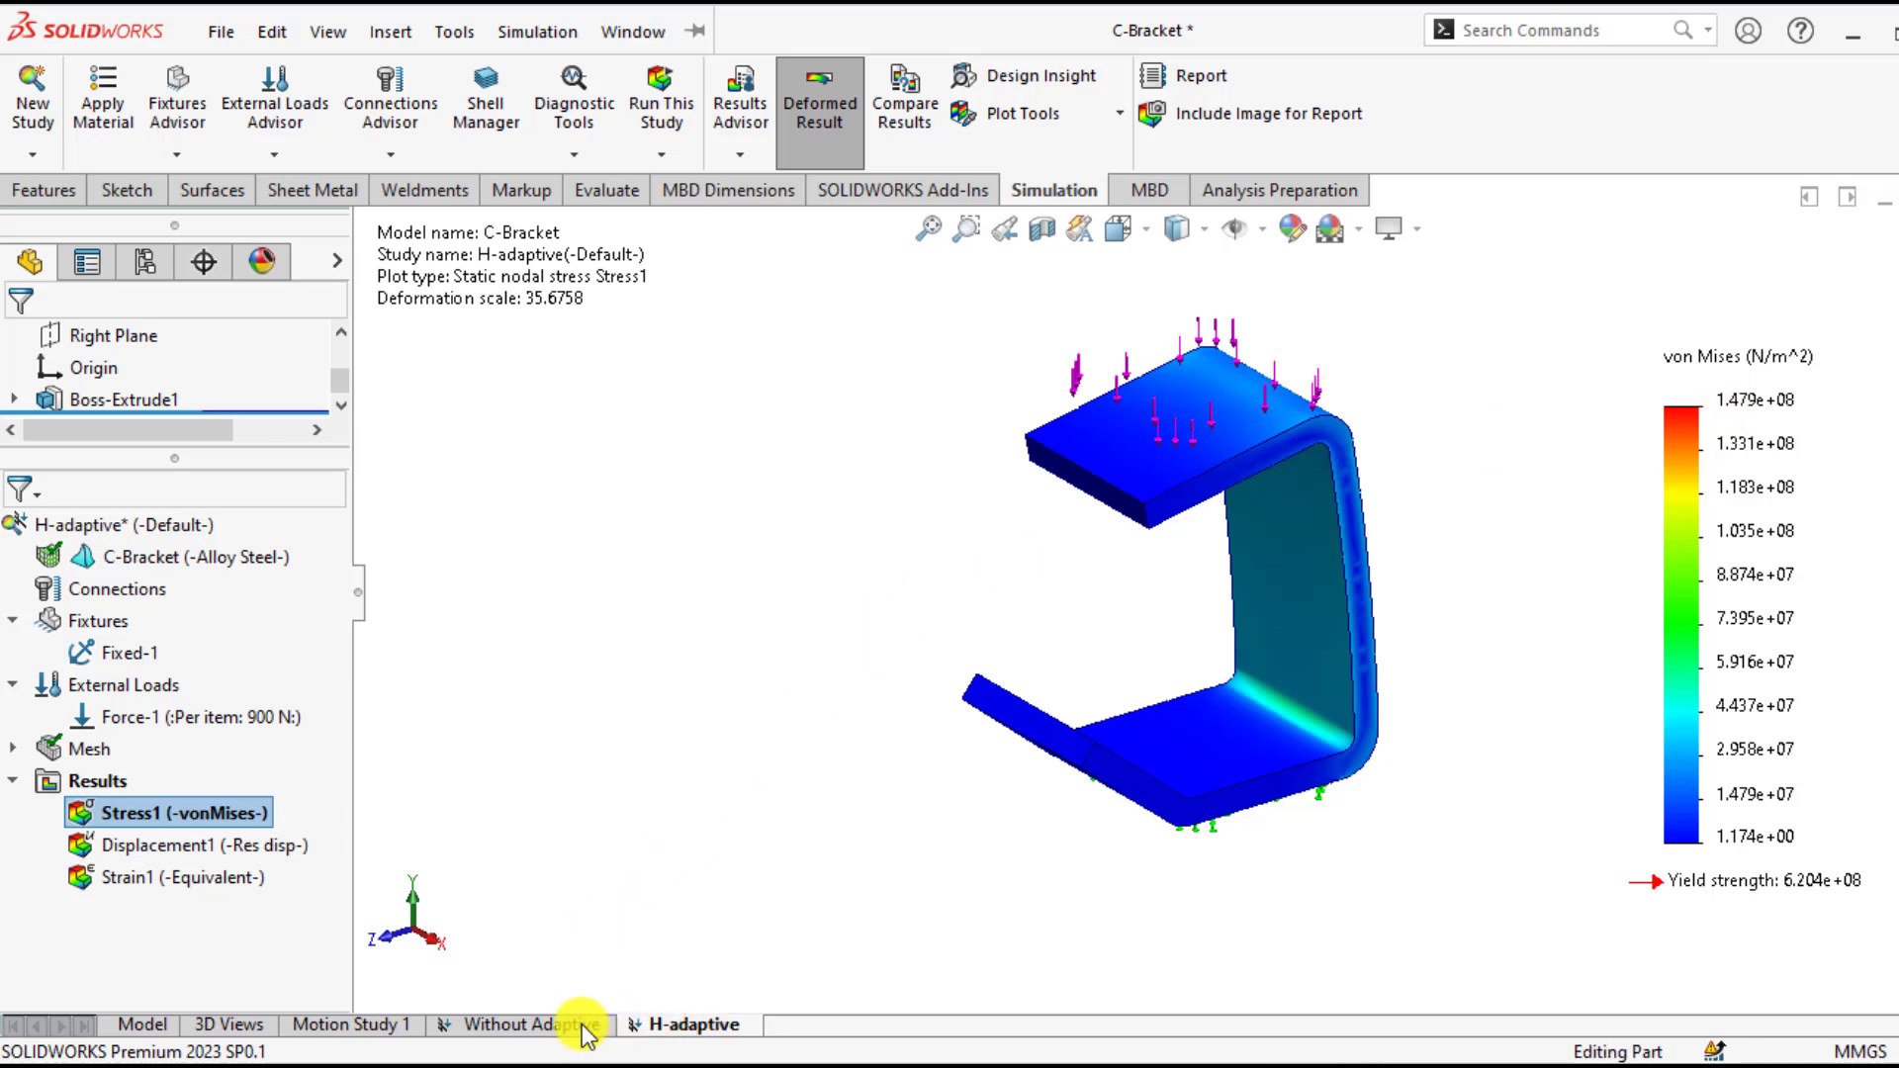
left_click(527, 1020)
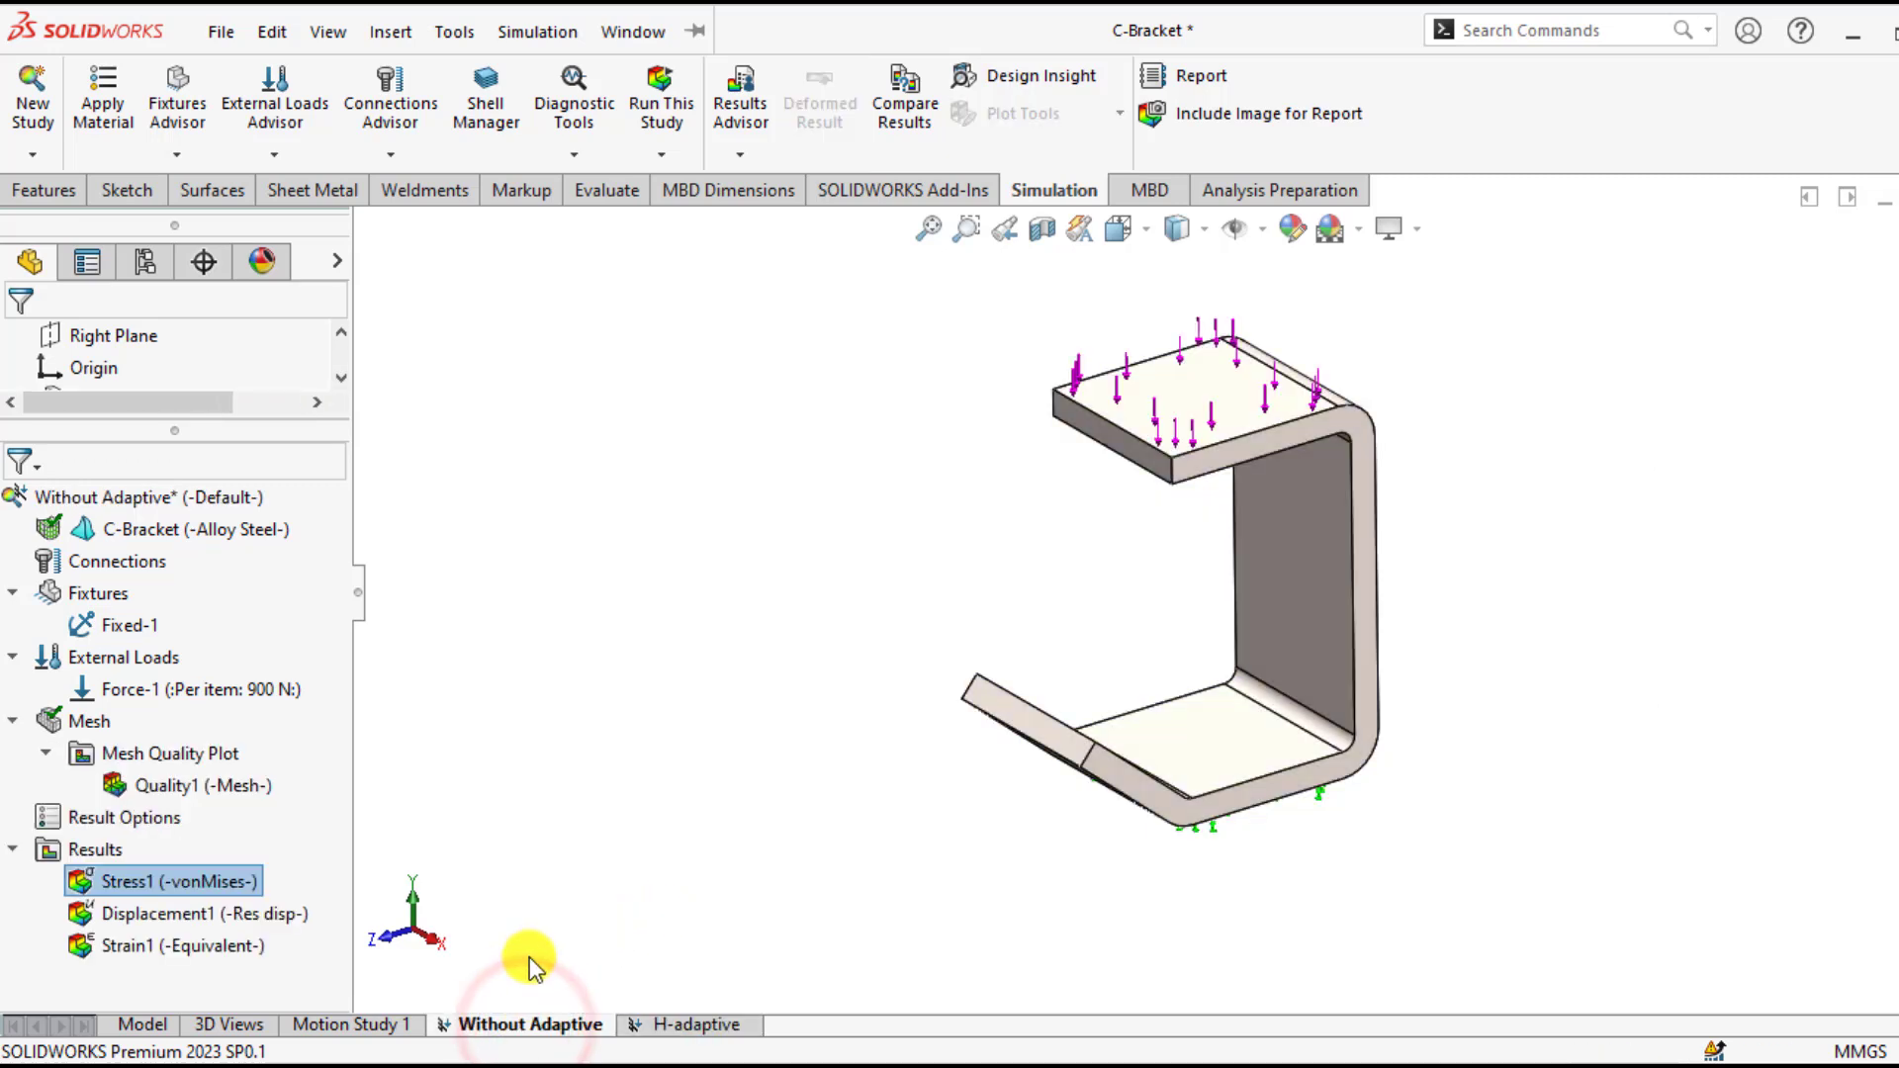
left_click(134, 880)
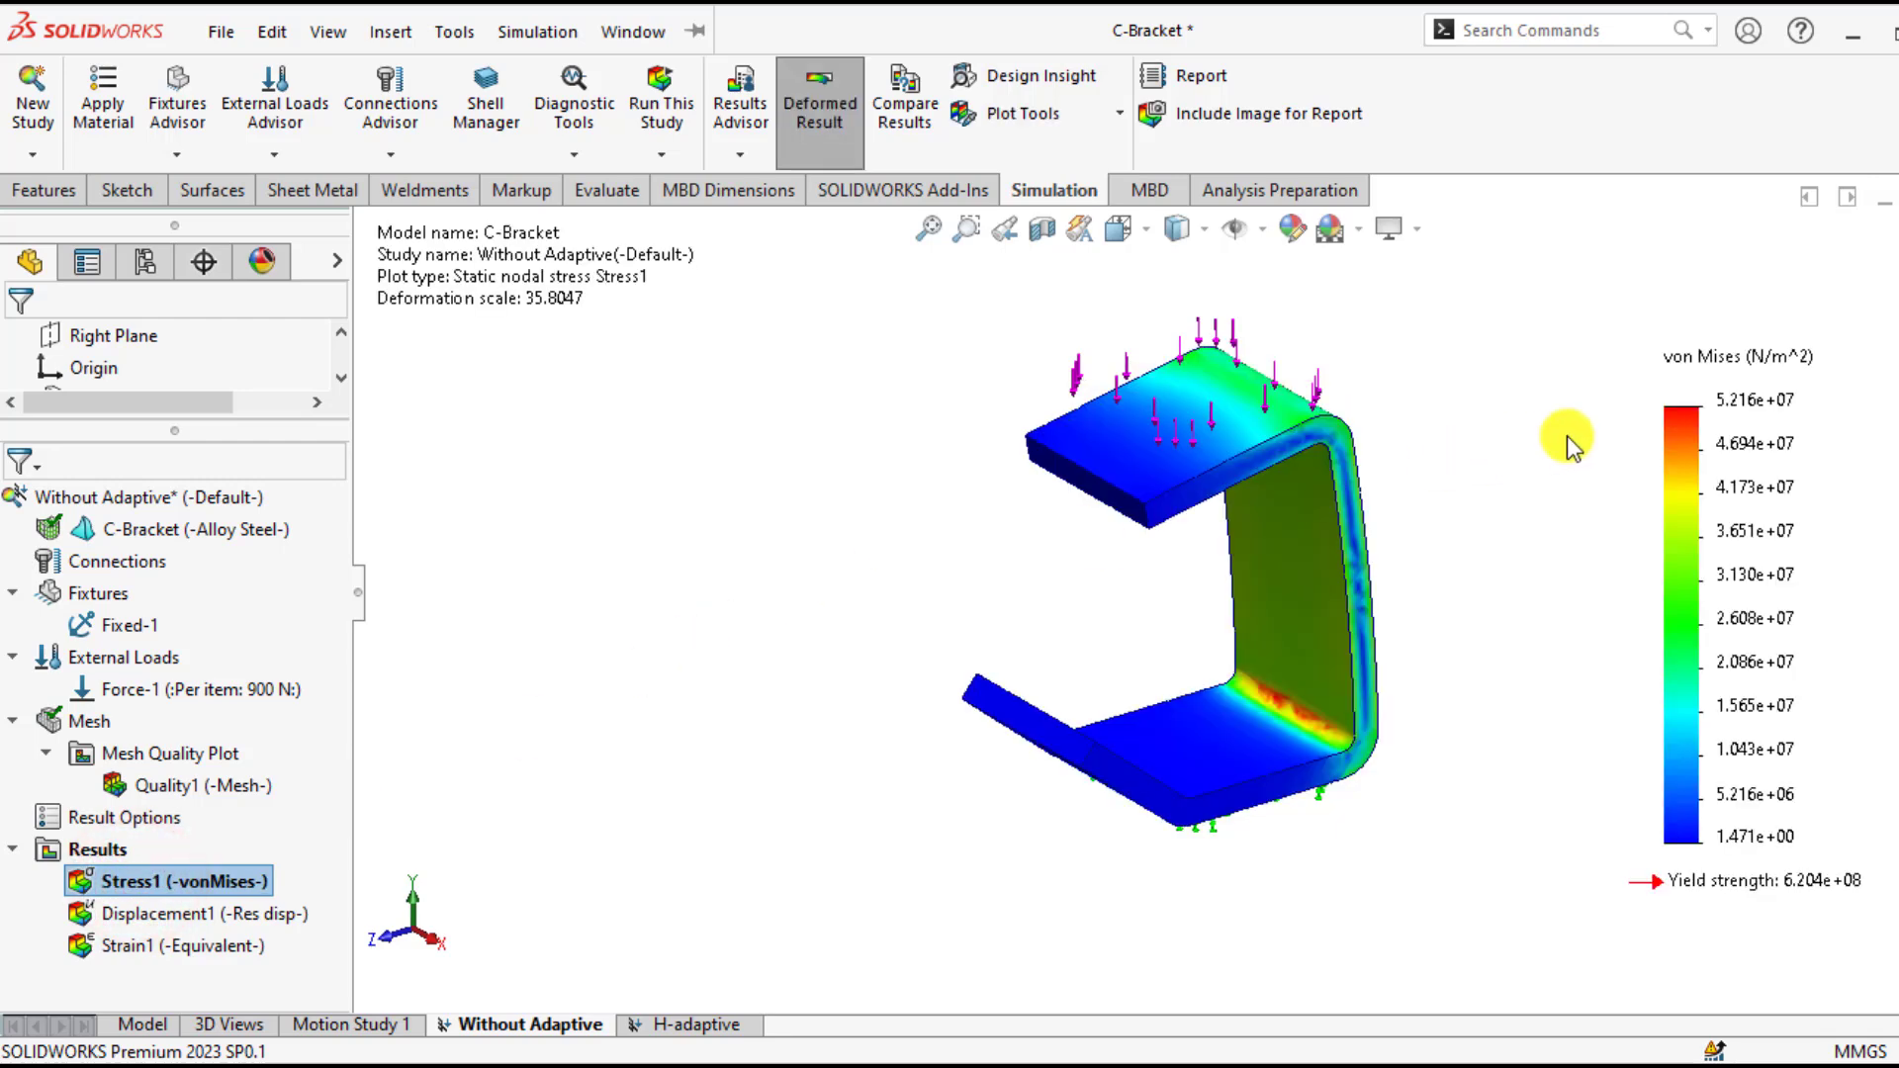
left_click(671, 1020)
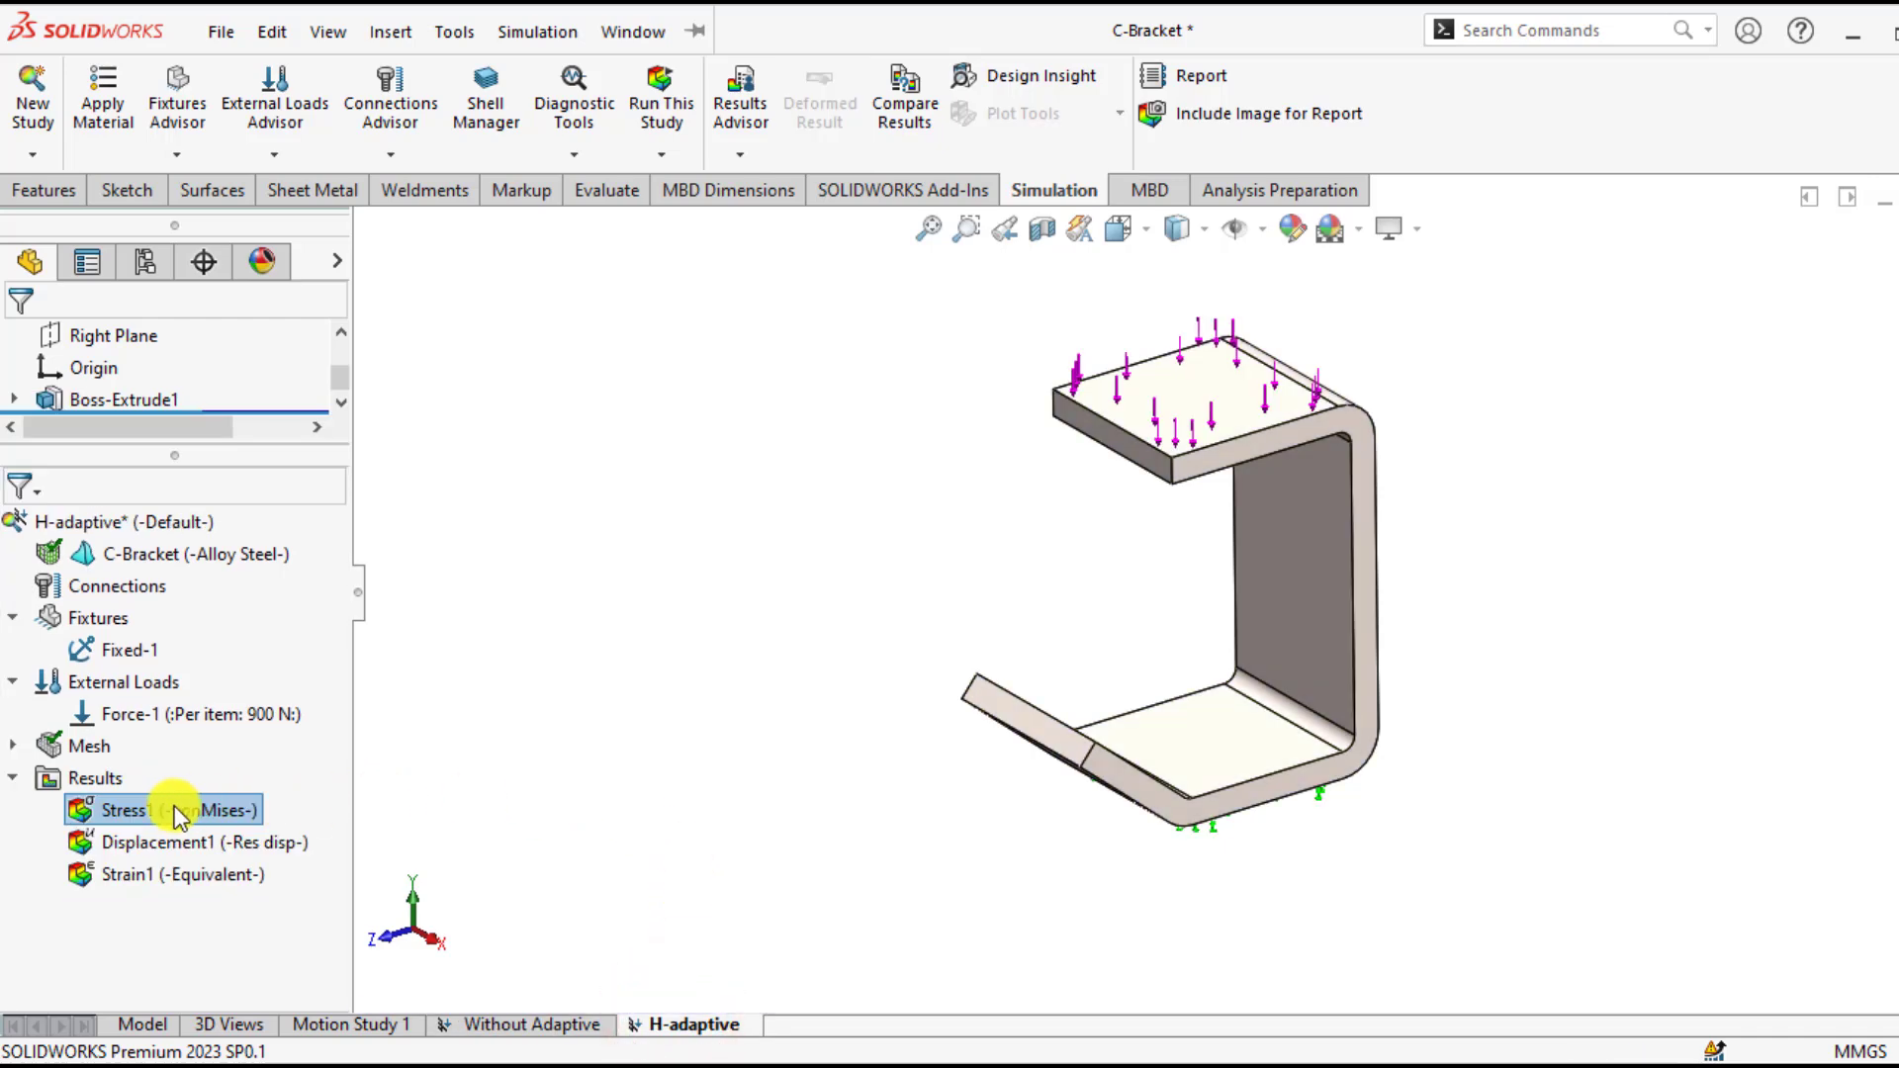
left_click(146, 811)
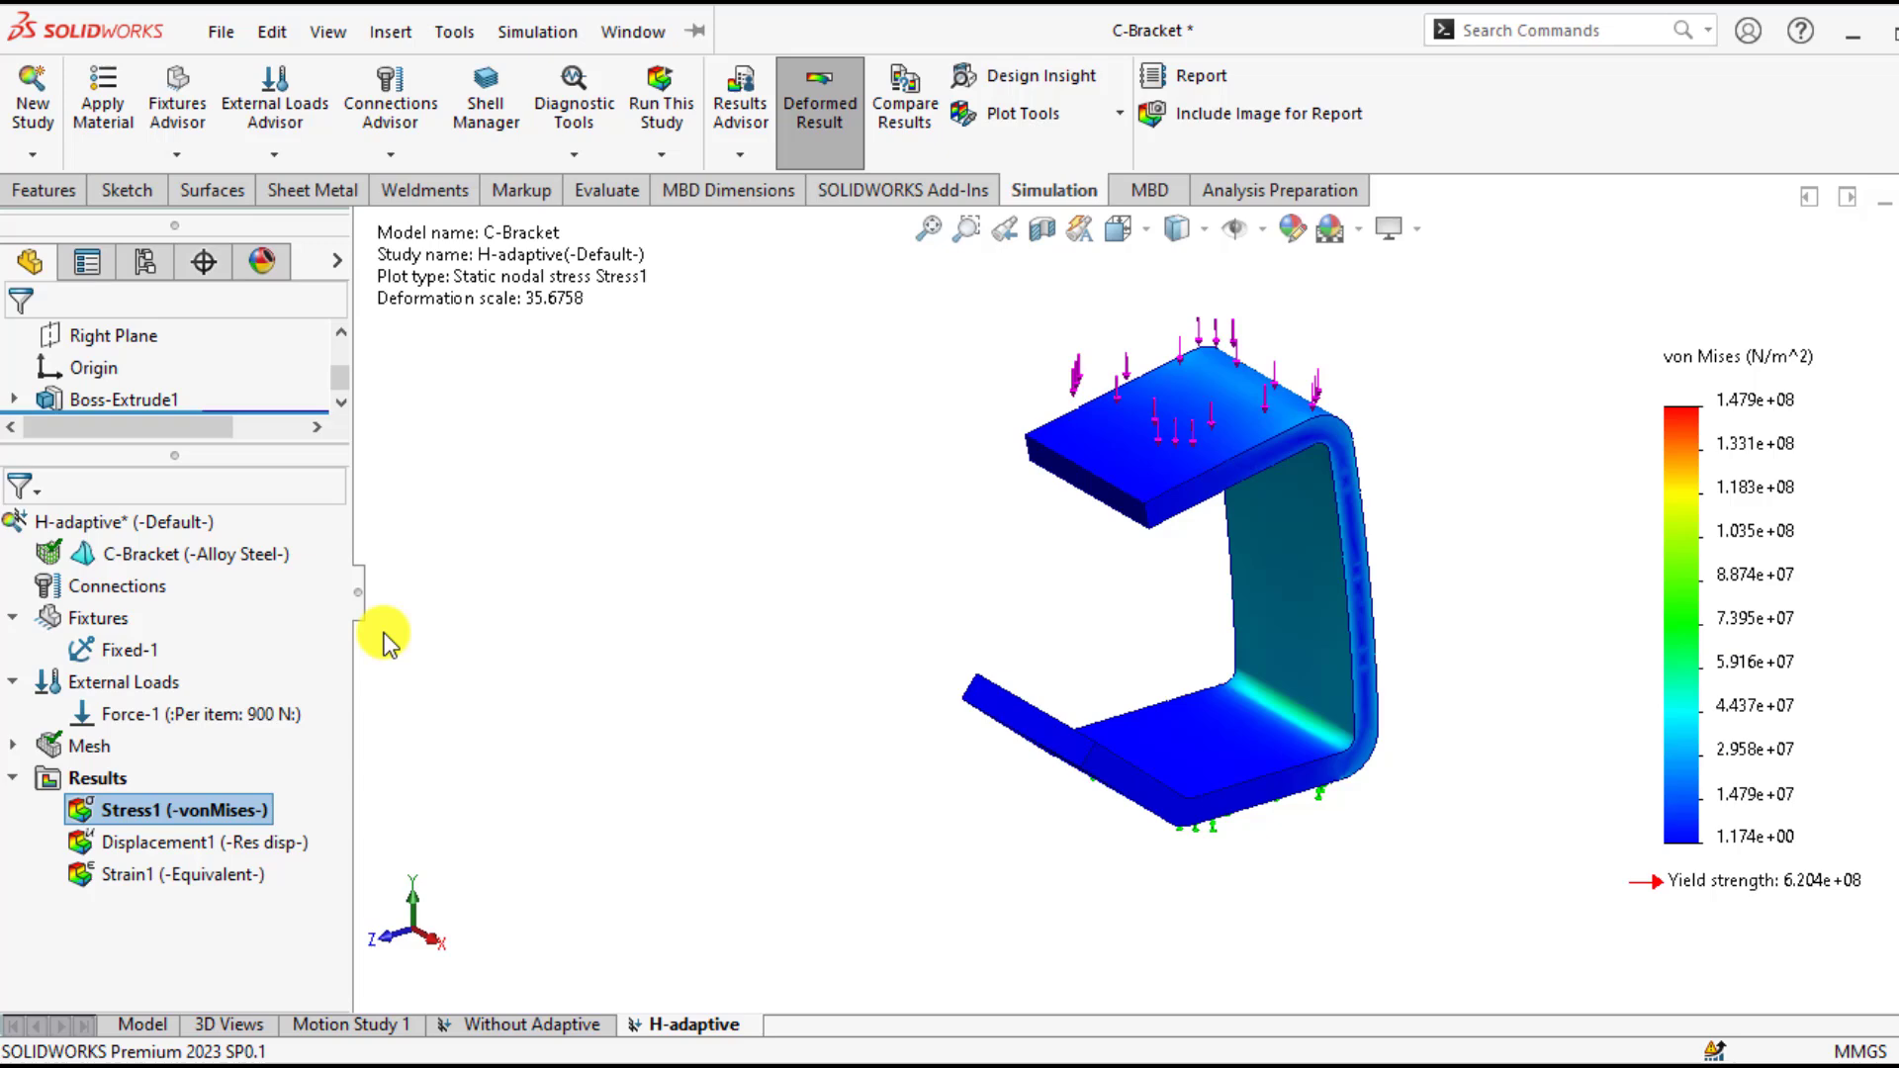
- Create Graph1, a convergence graph of maximum von Mises stress only (target accuracy unchecked), then close it
right_click(85, 786)
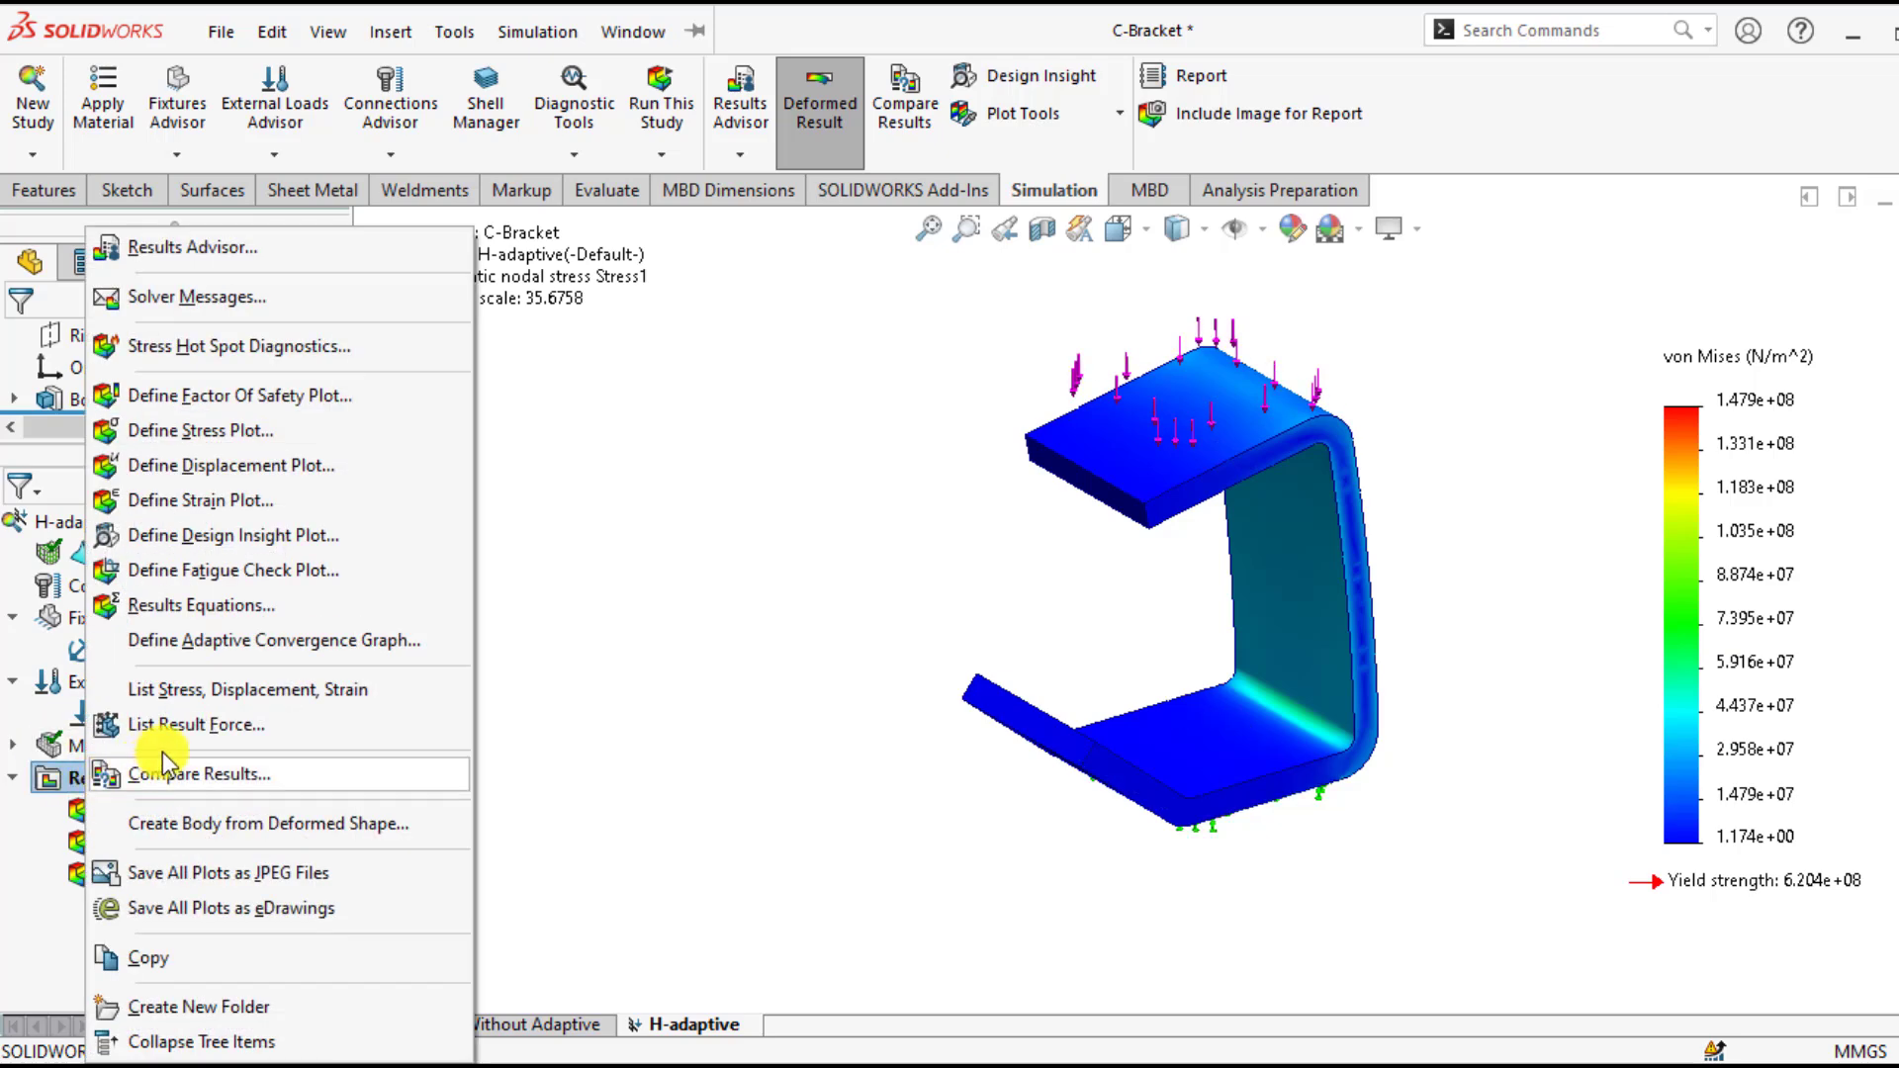
left_click(211, 644)
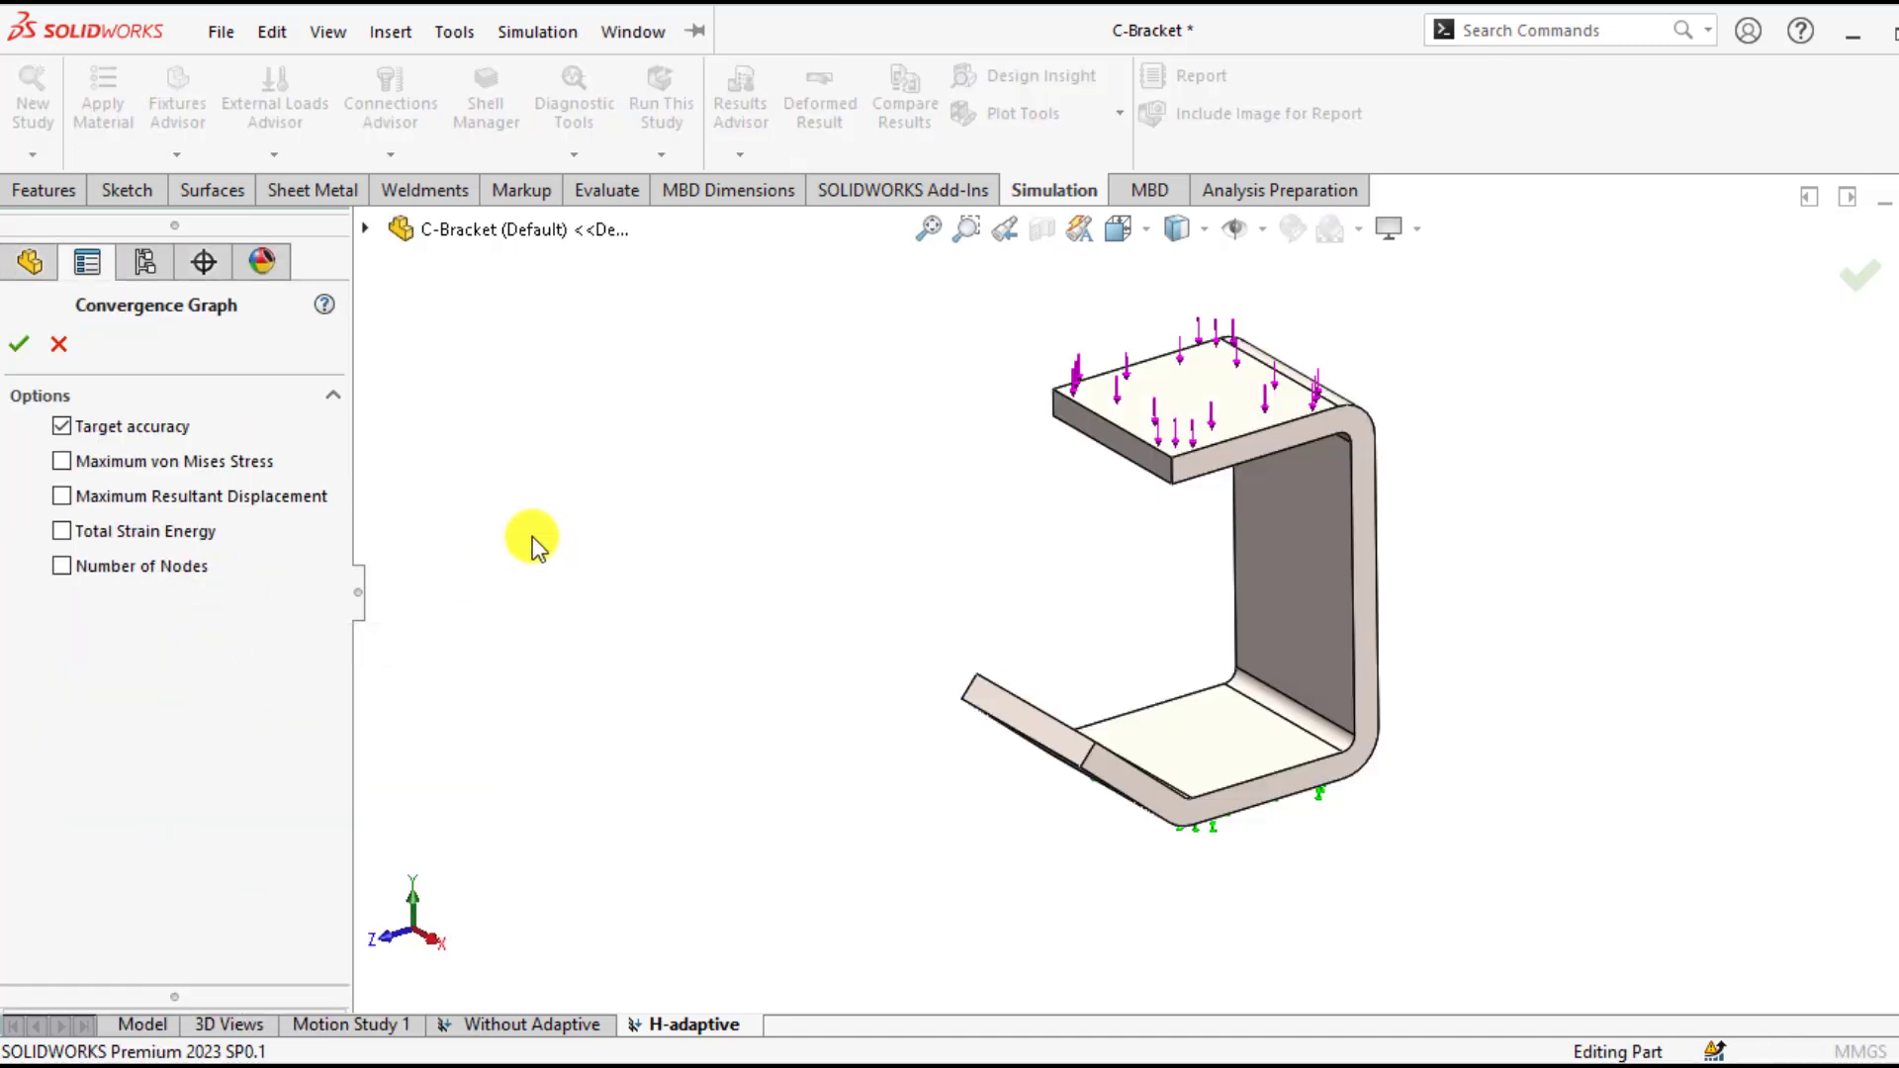
left_click(64, 426)
left_click(19, 344)
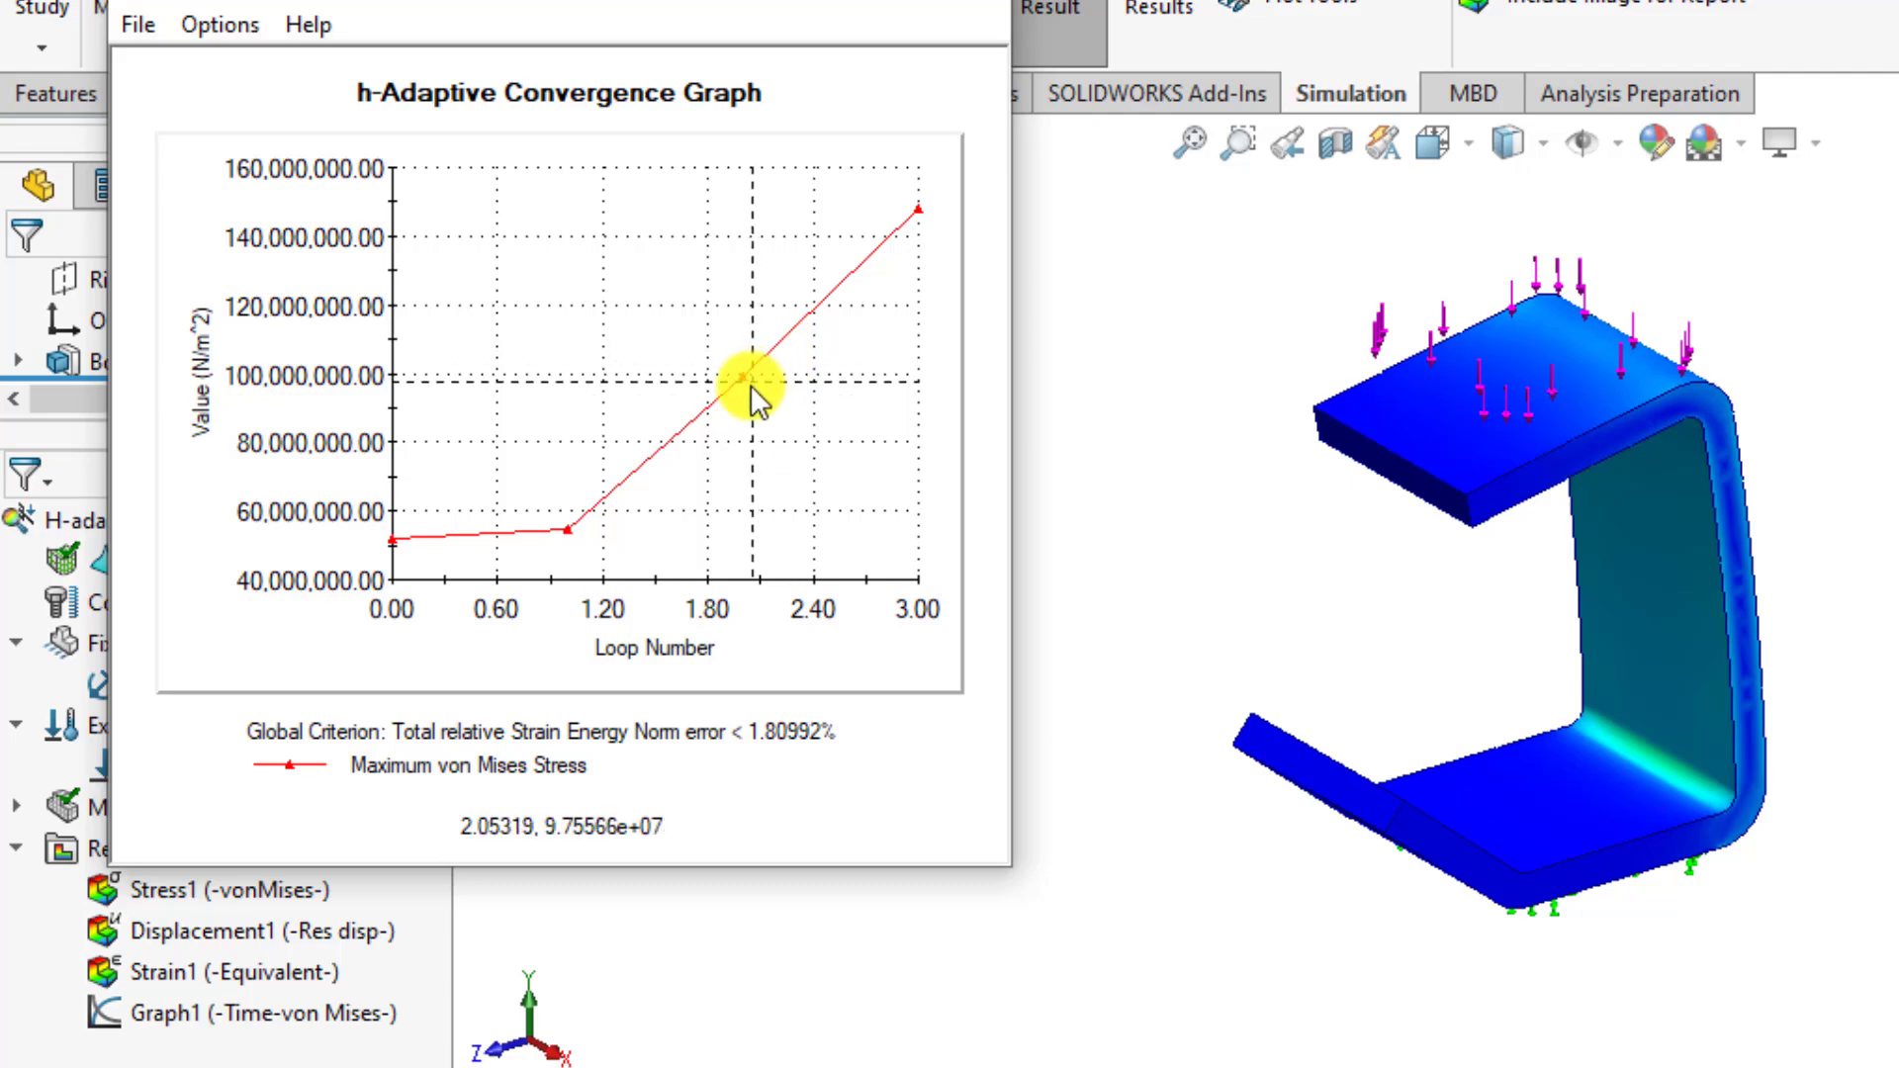
left_click(984, 4)
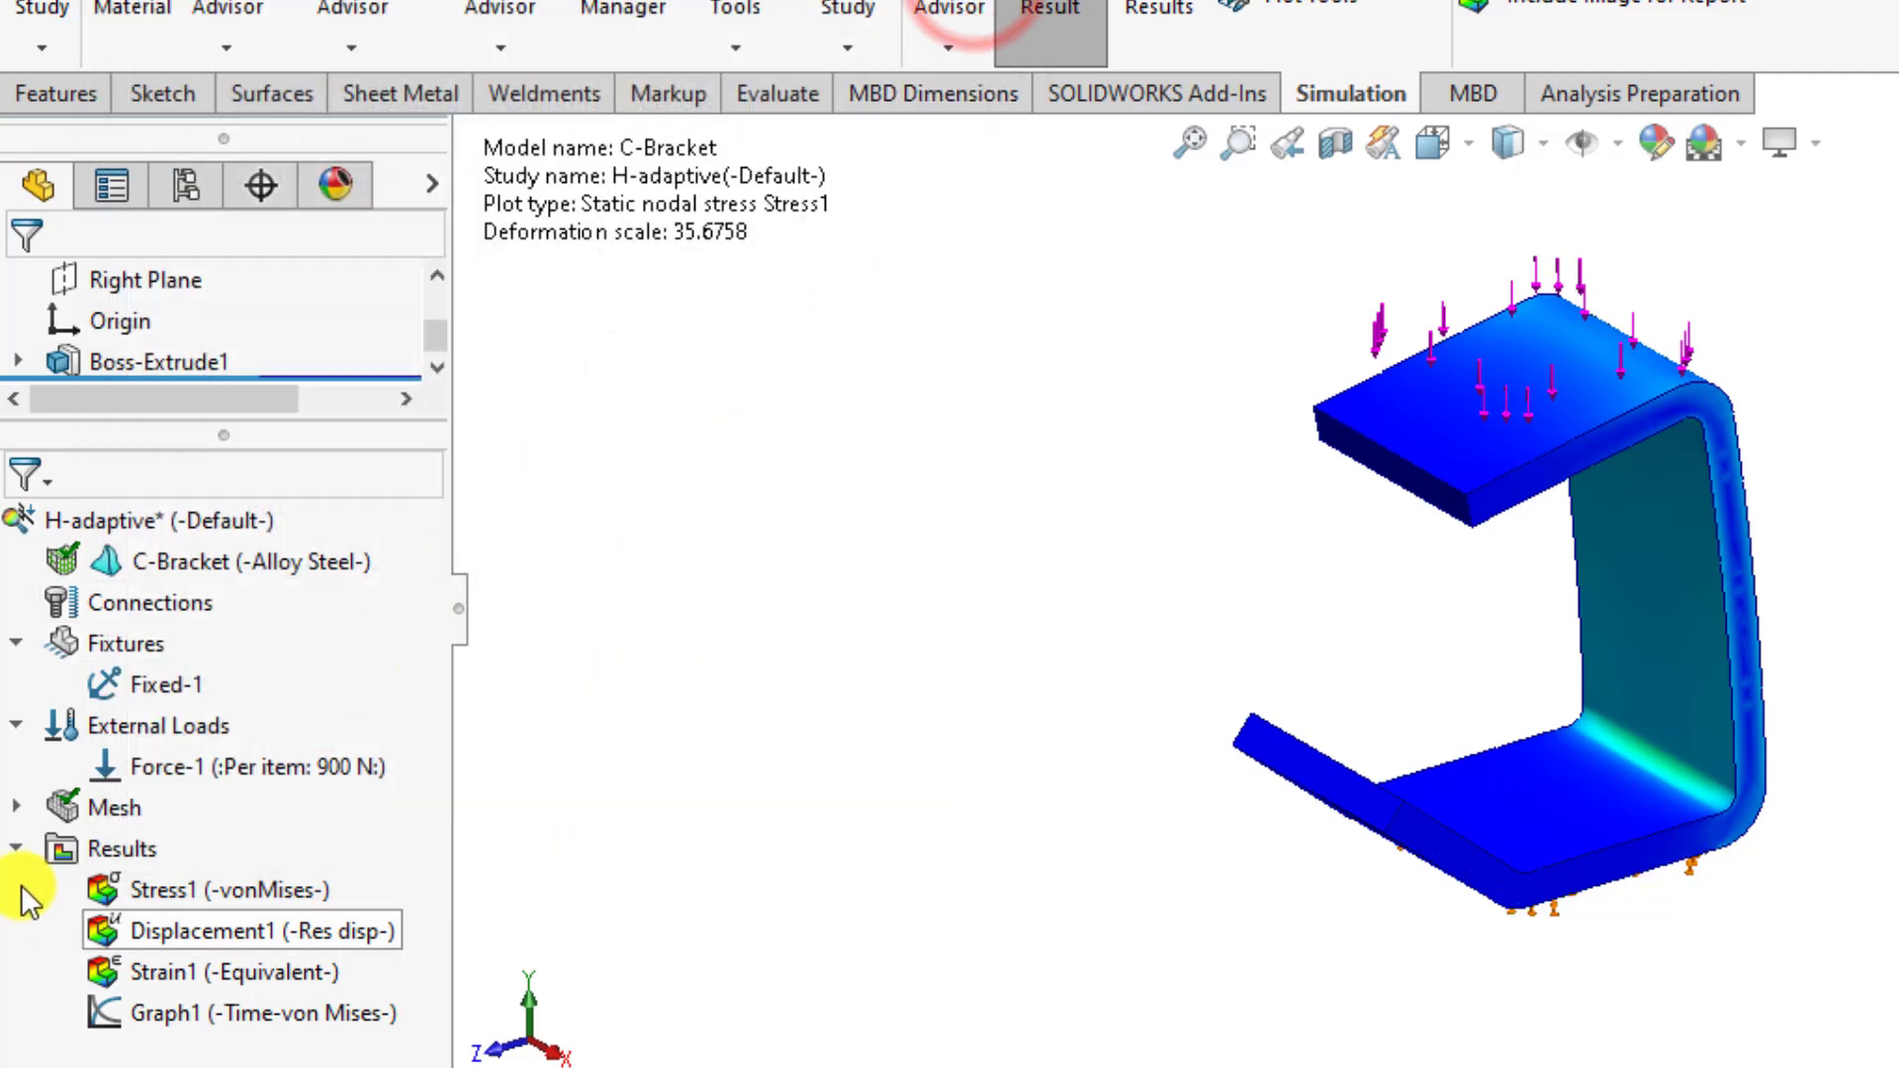
- Define Graph2 plotting both target accuracy and maximum von Mises stress against loop number
right_click(89, 849)
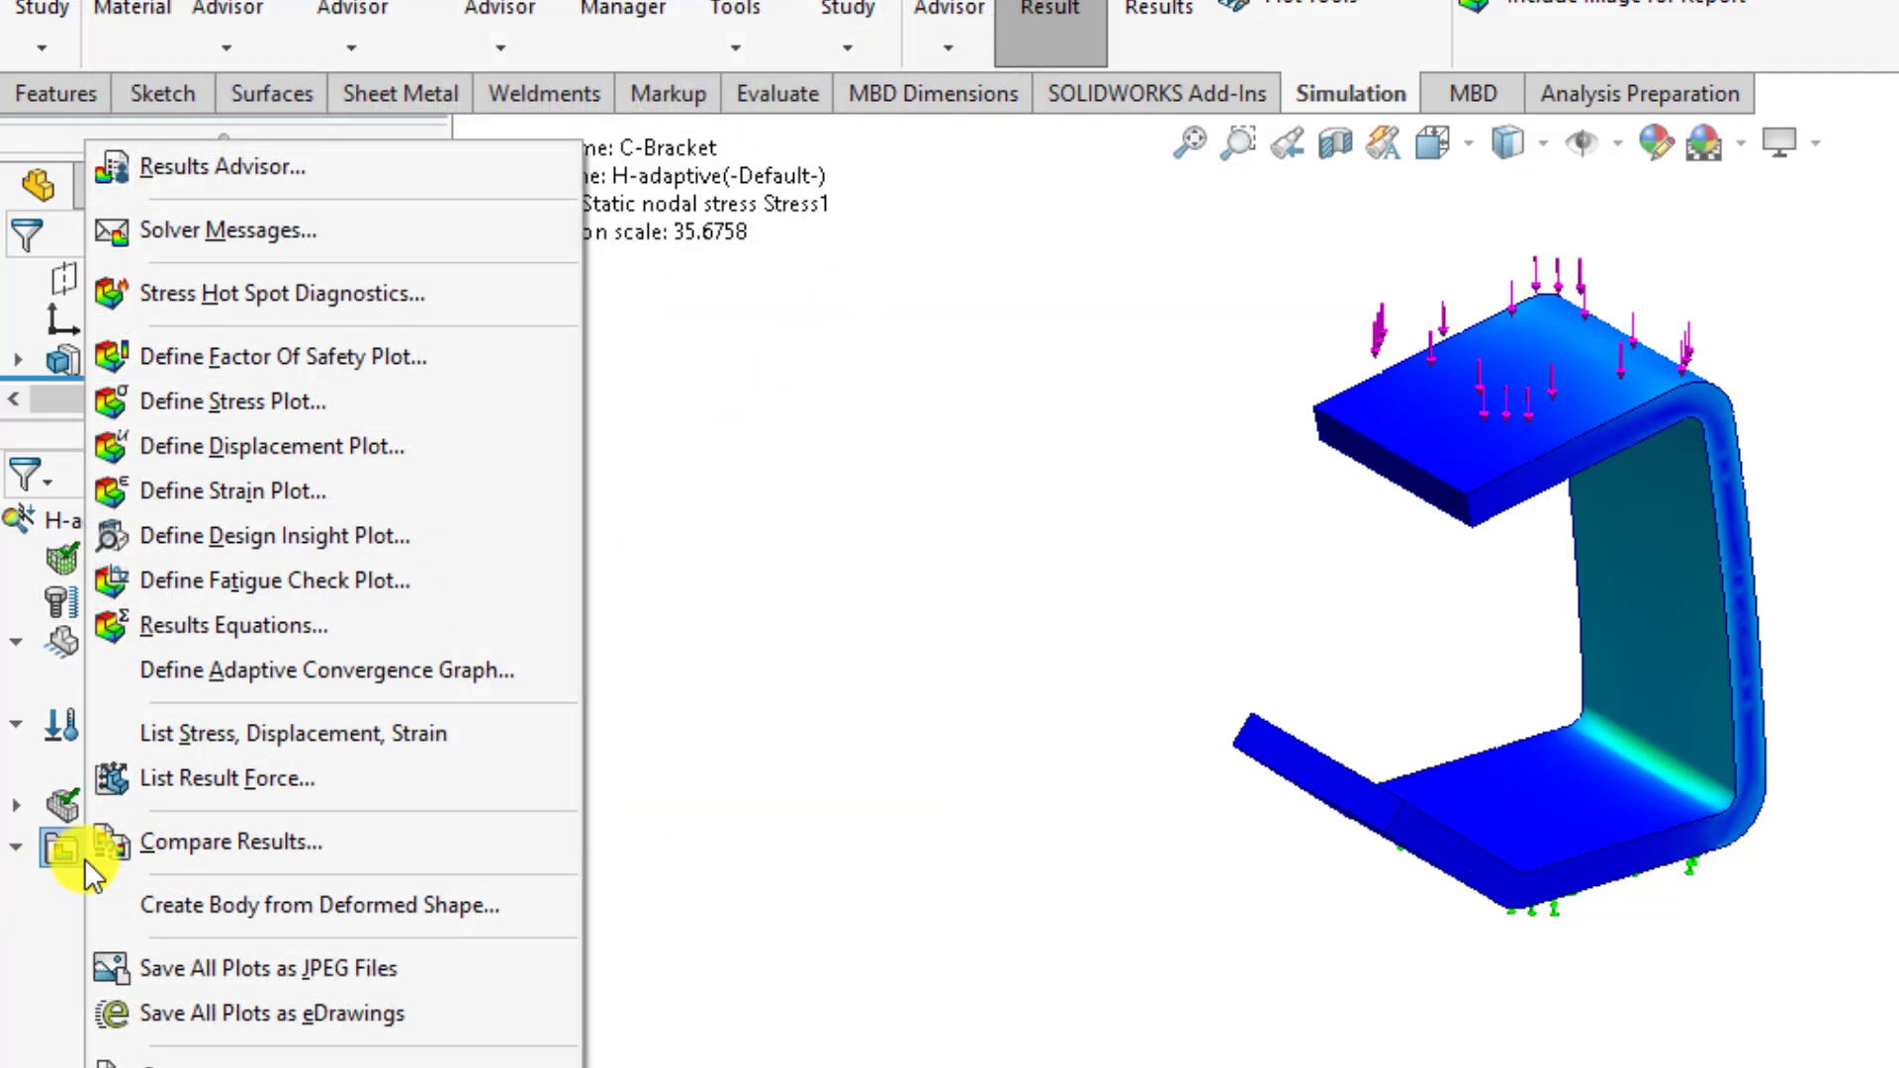
left_click(261, 671)
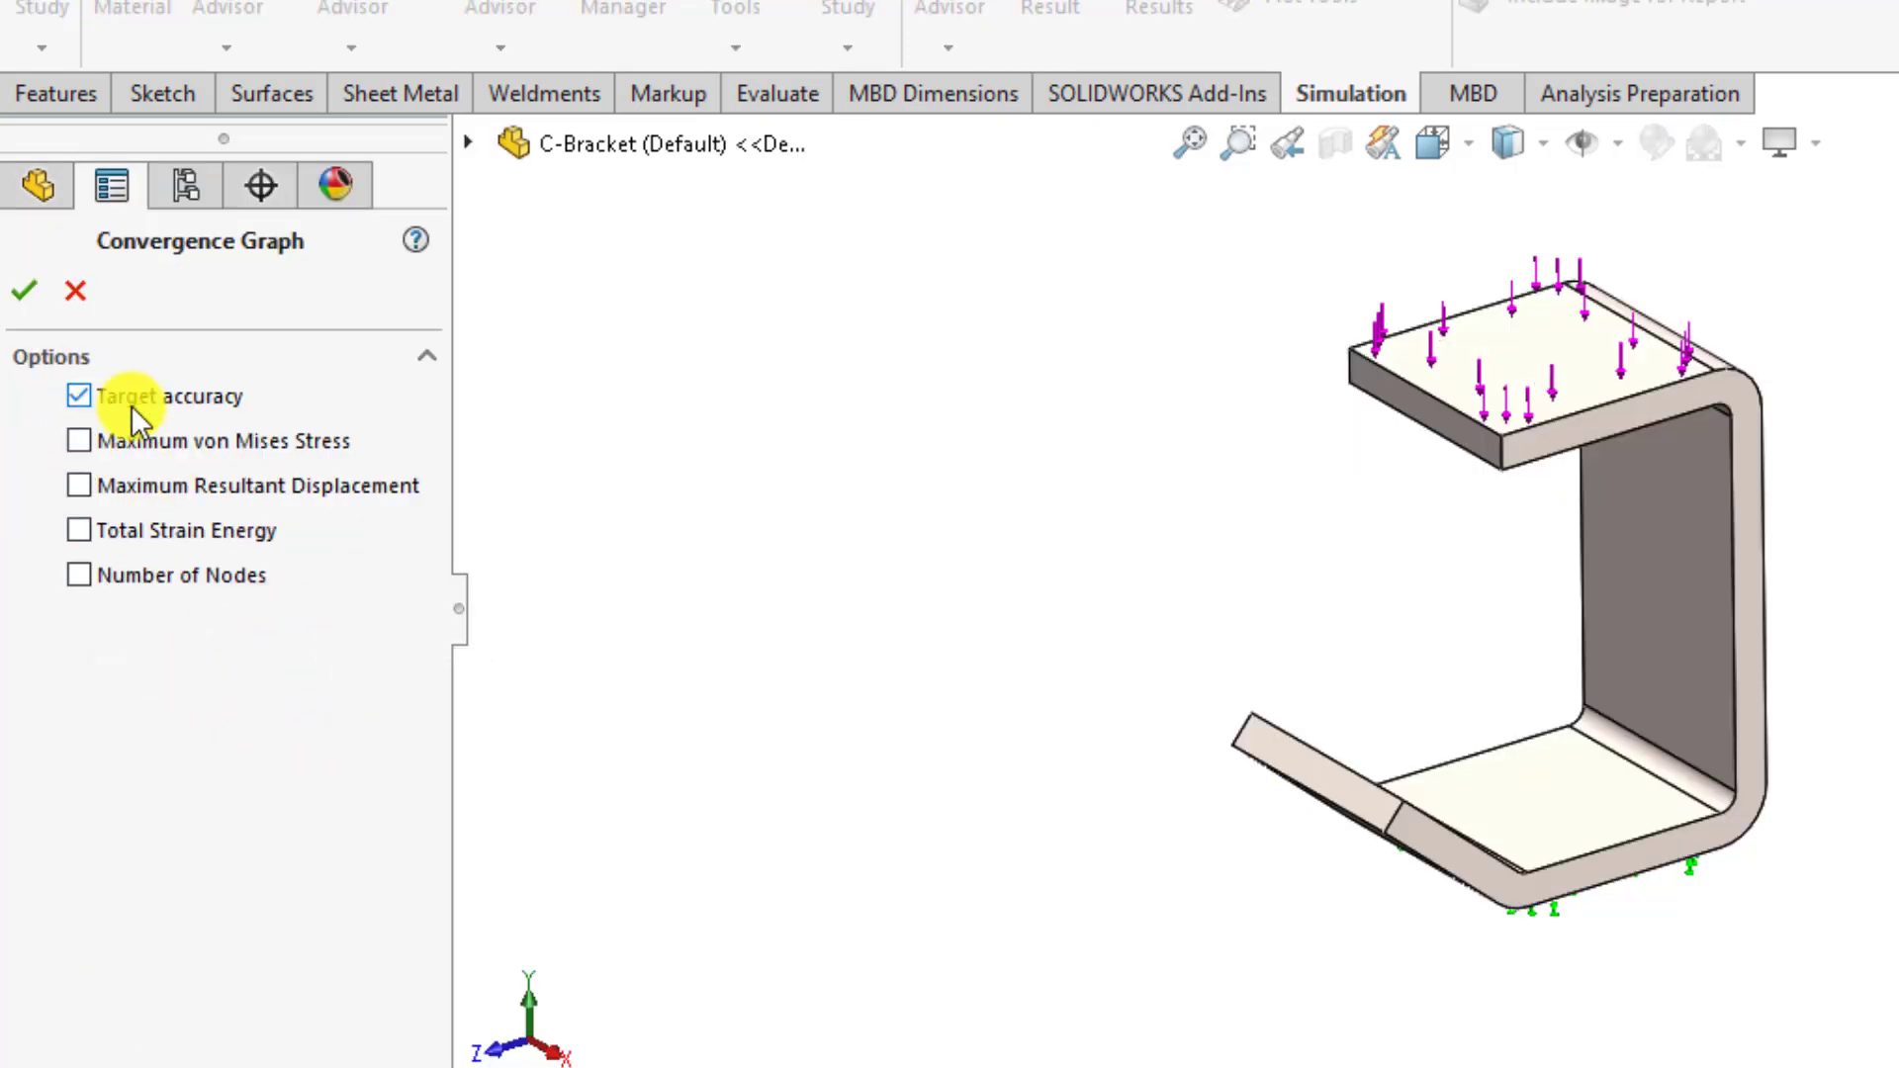
left_click(91, 445)
left_click(25, 297)
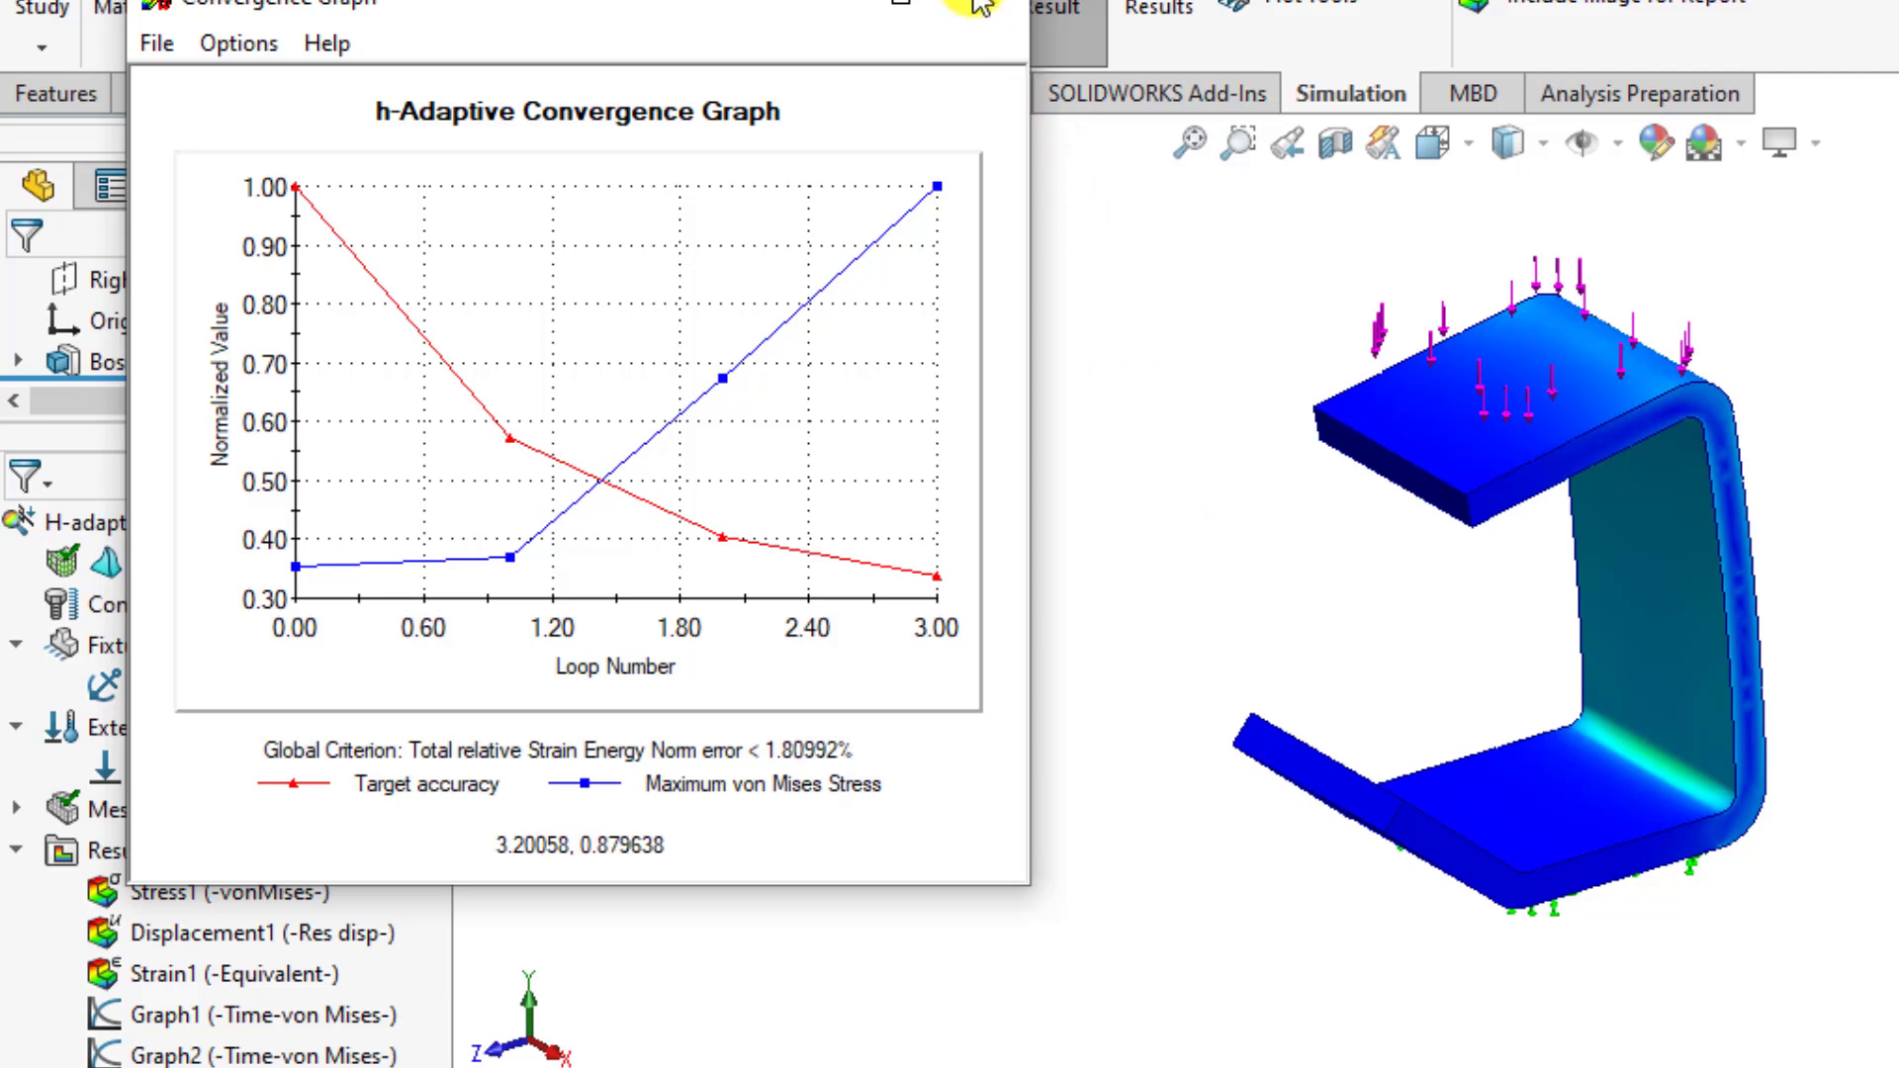
- Close the graph and display the H-adaptive study's Mesh Quality1 plot on the bracket
left_click(784, 24)
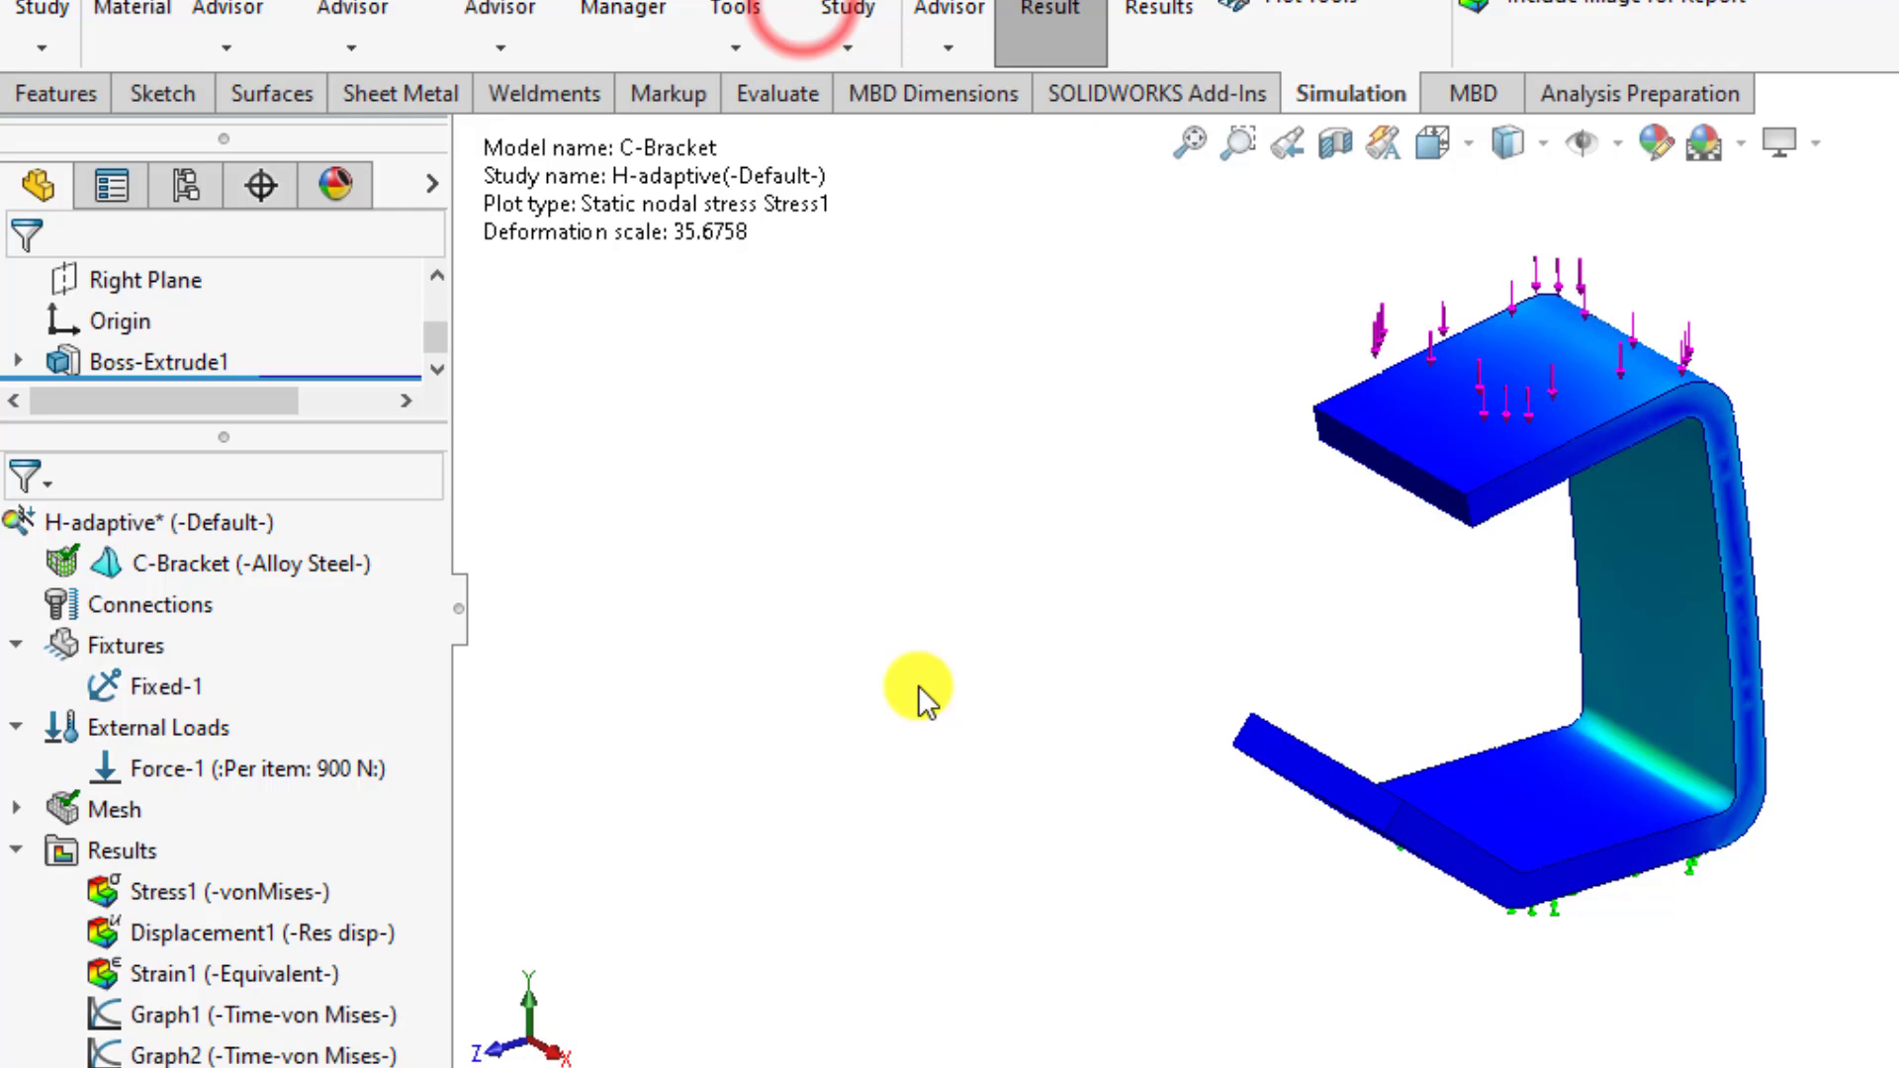
left_click(918, 685)
double_click(76, 816)
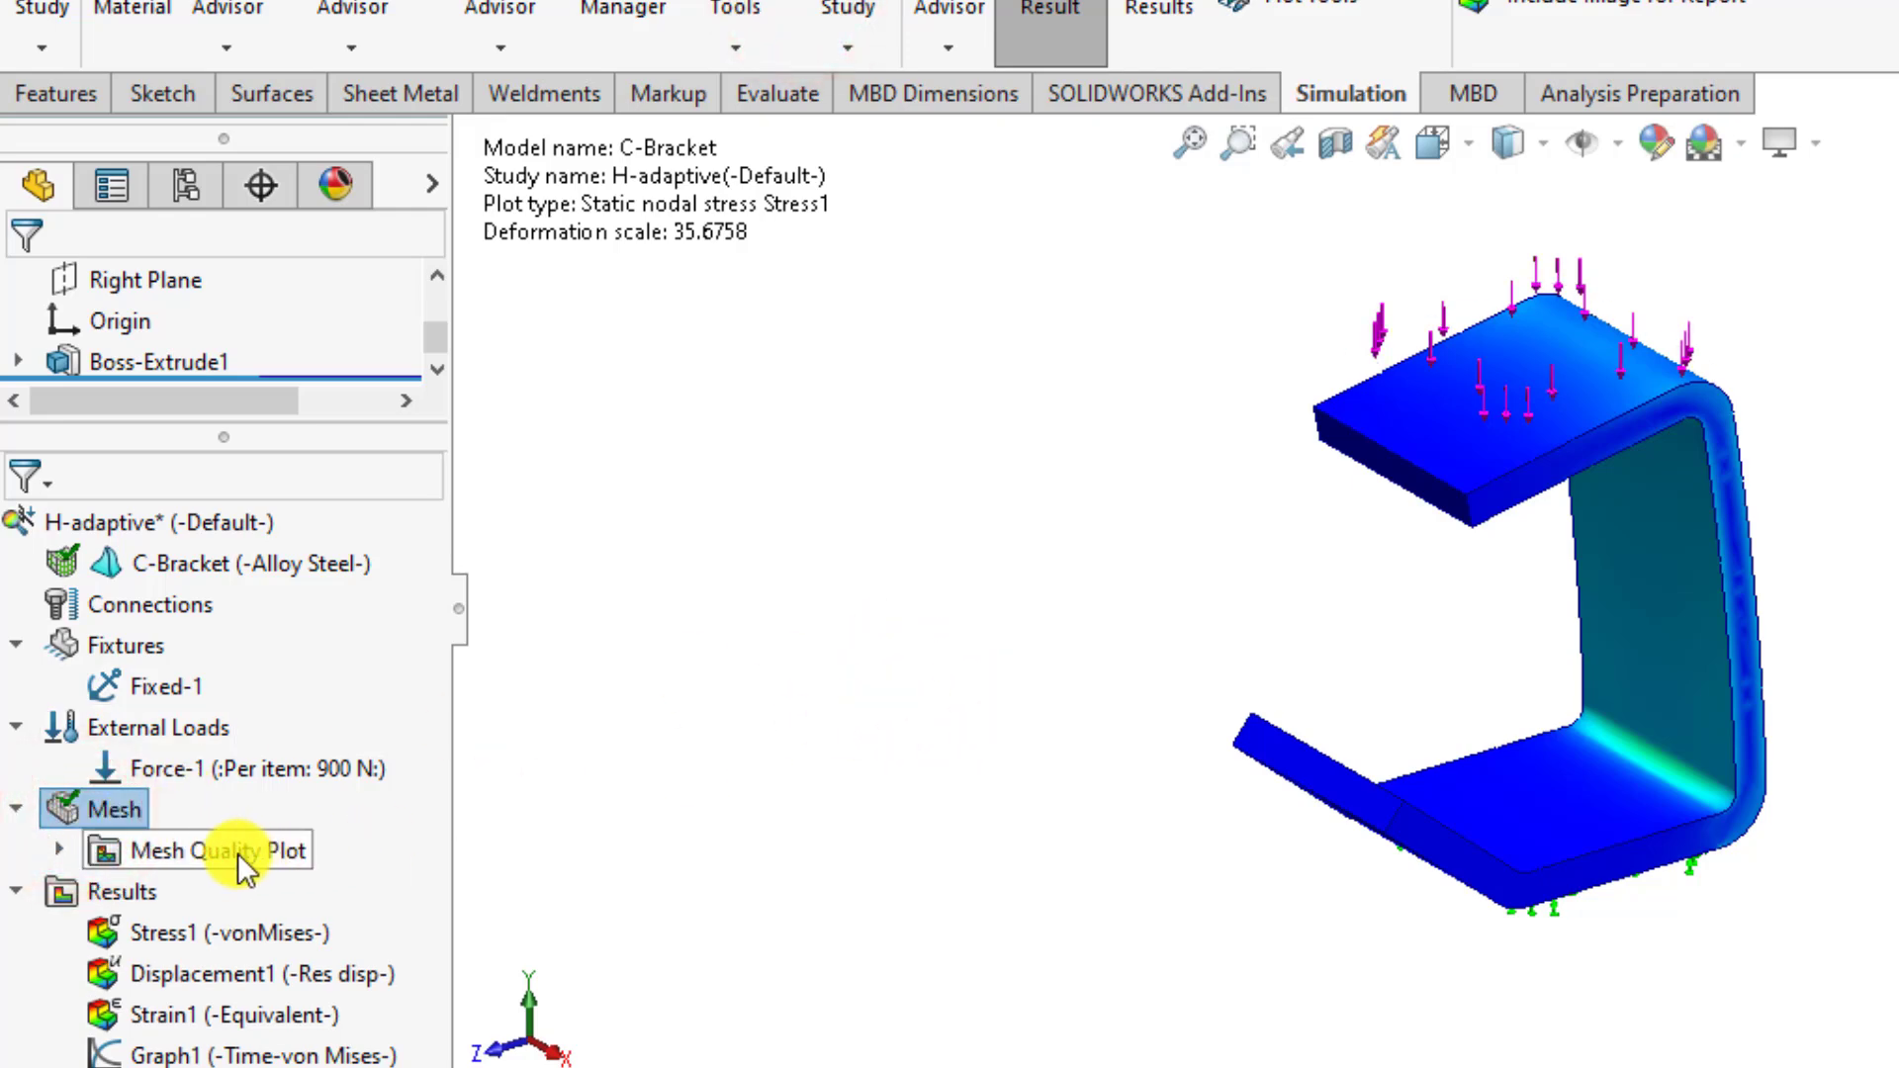
double_click(212, 850)
double_click(205, 890)
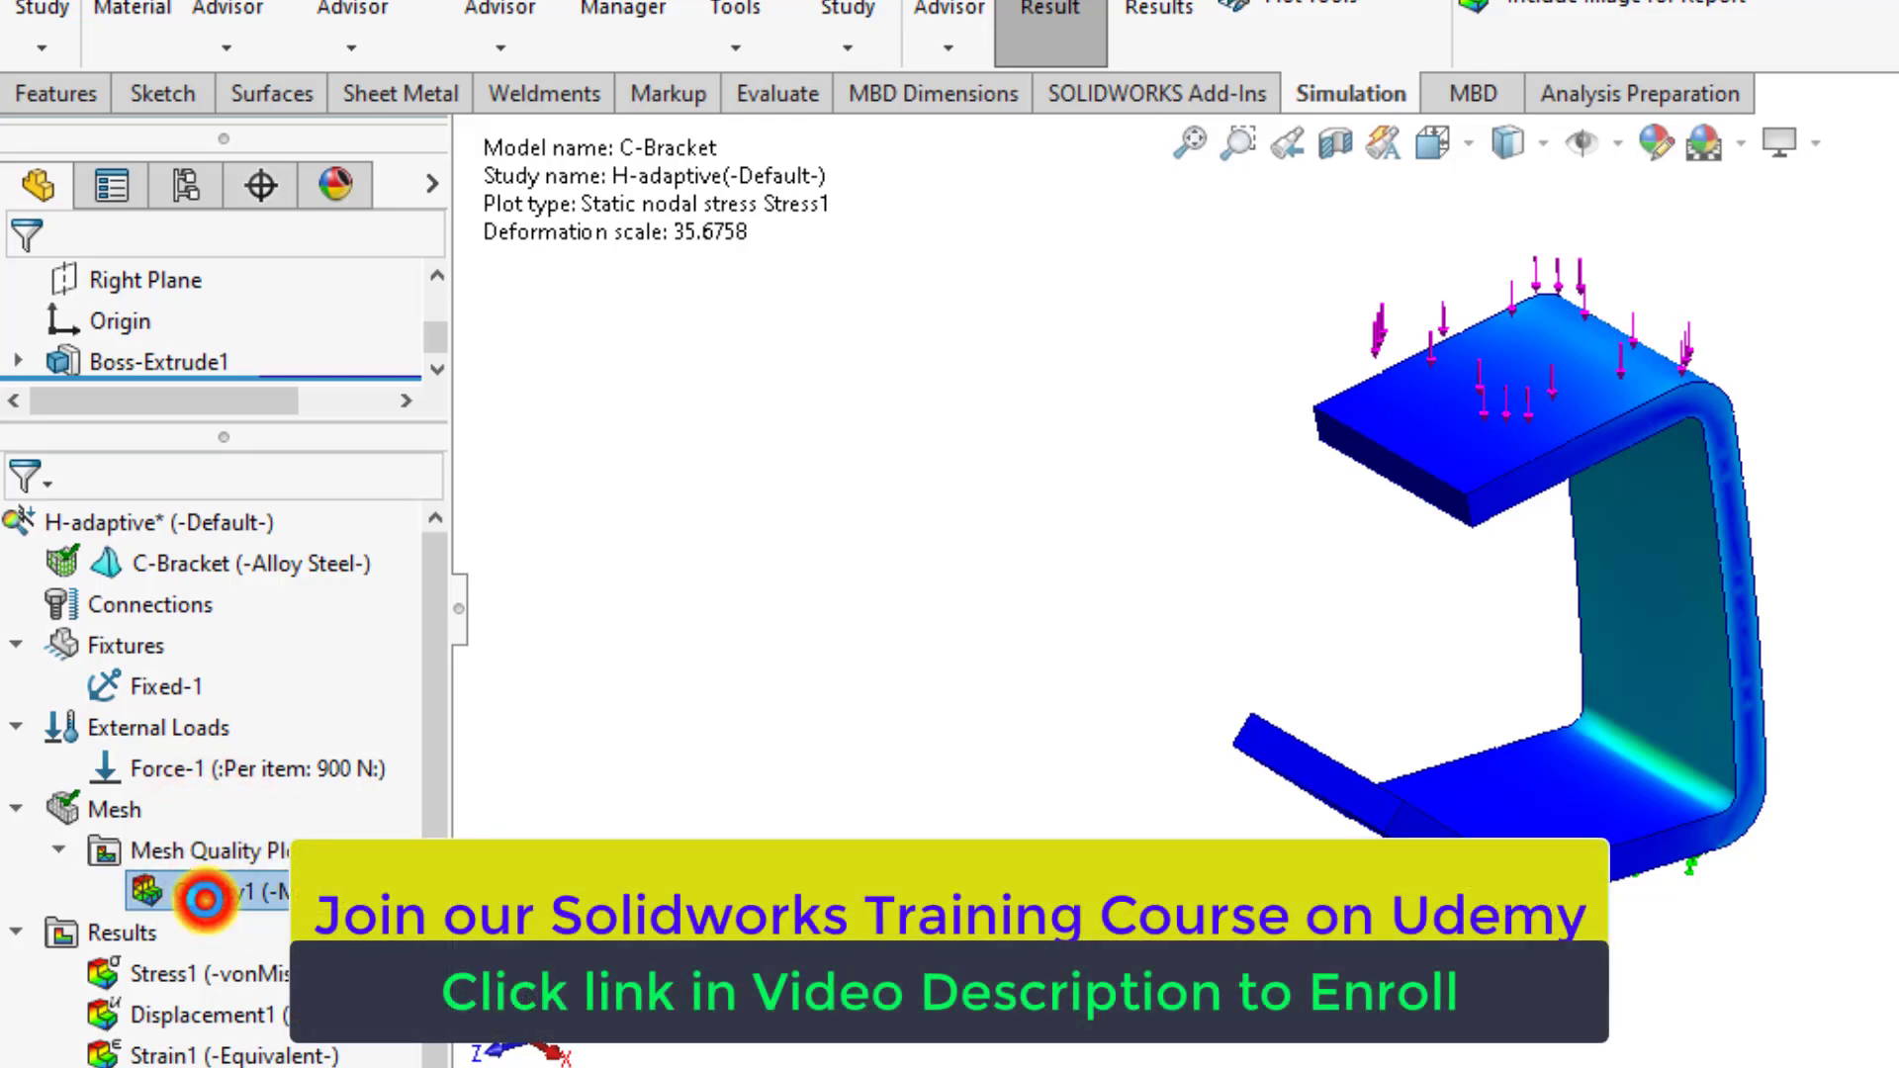
- Zoom and orbit to inspect the dense refined mesh along the bracket's inner bends
scroll(1662, 683, "down", 5)
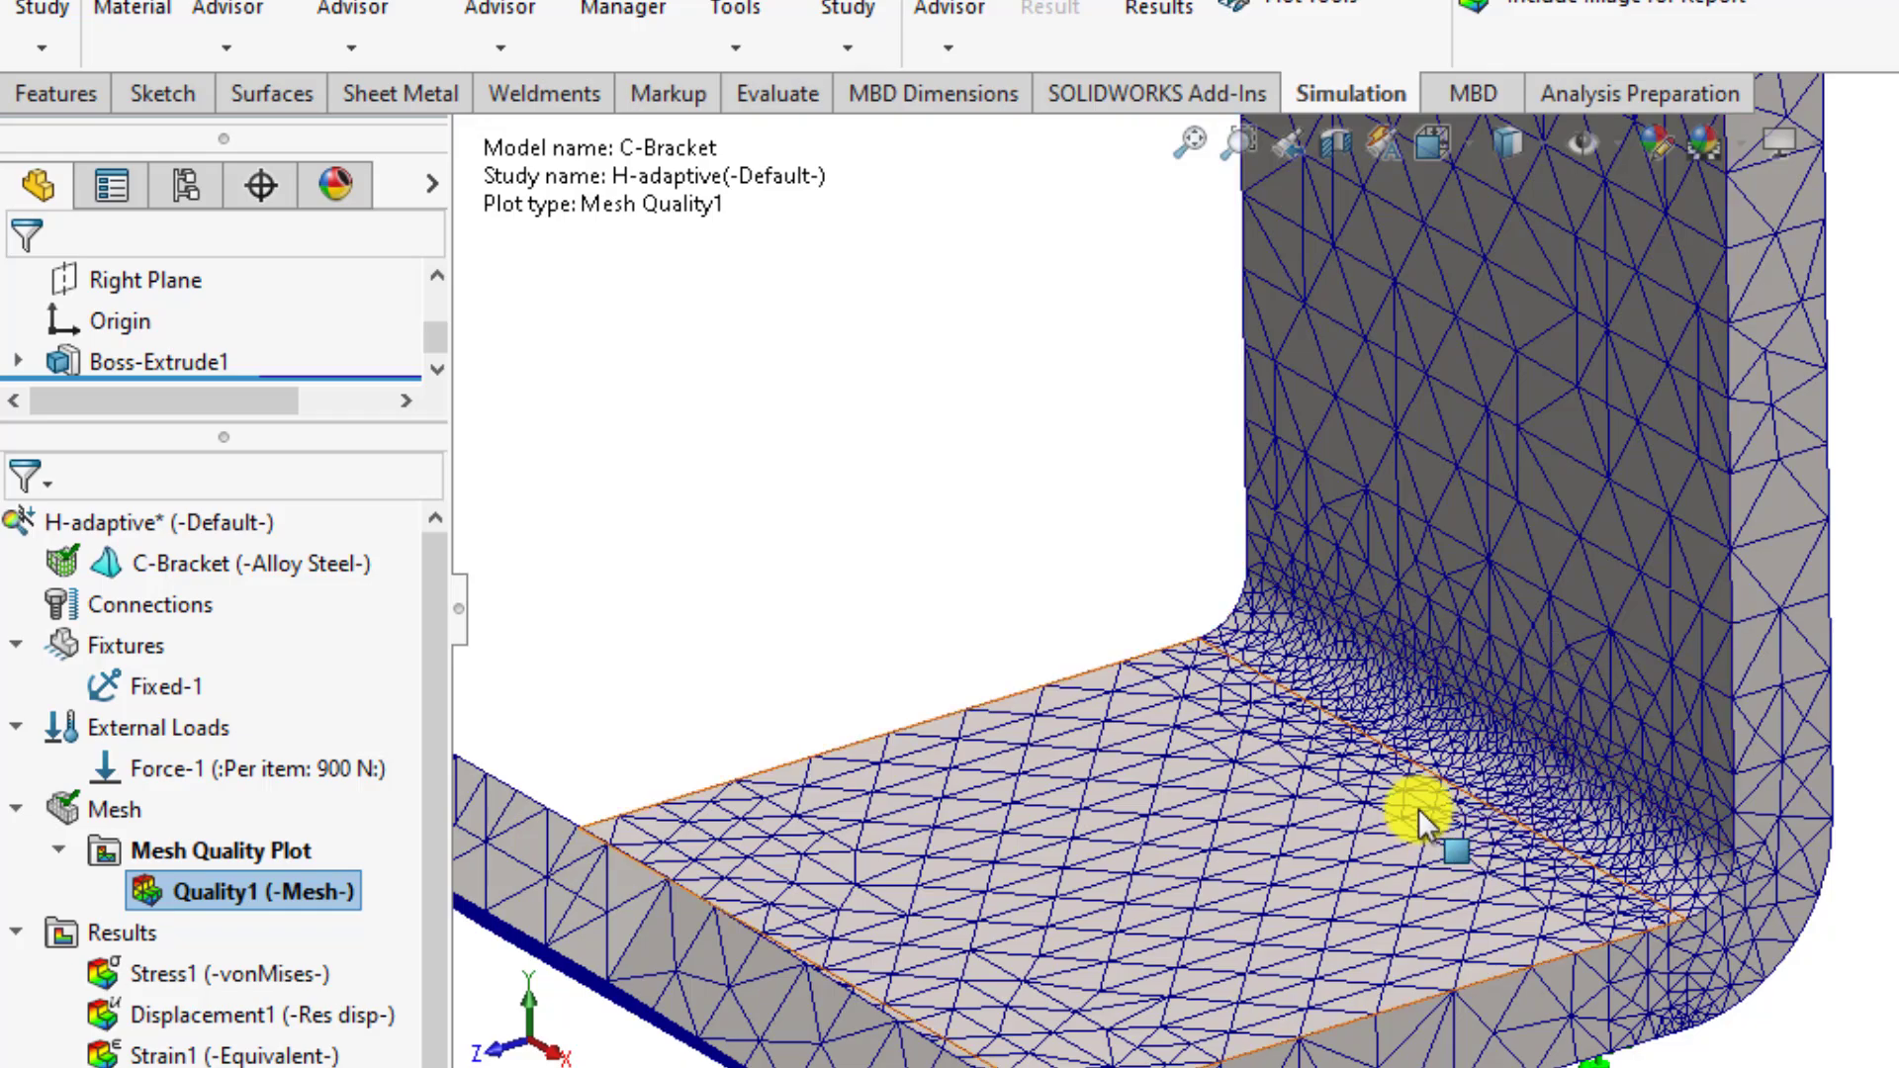
middle_click_drag(1420, 805, 1414, 668)
scroll(1464, 583, "up", 5)
middle_click_drag(1503, 487, 1527, 434)
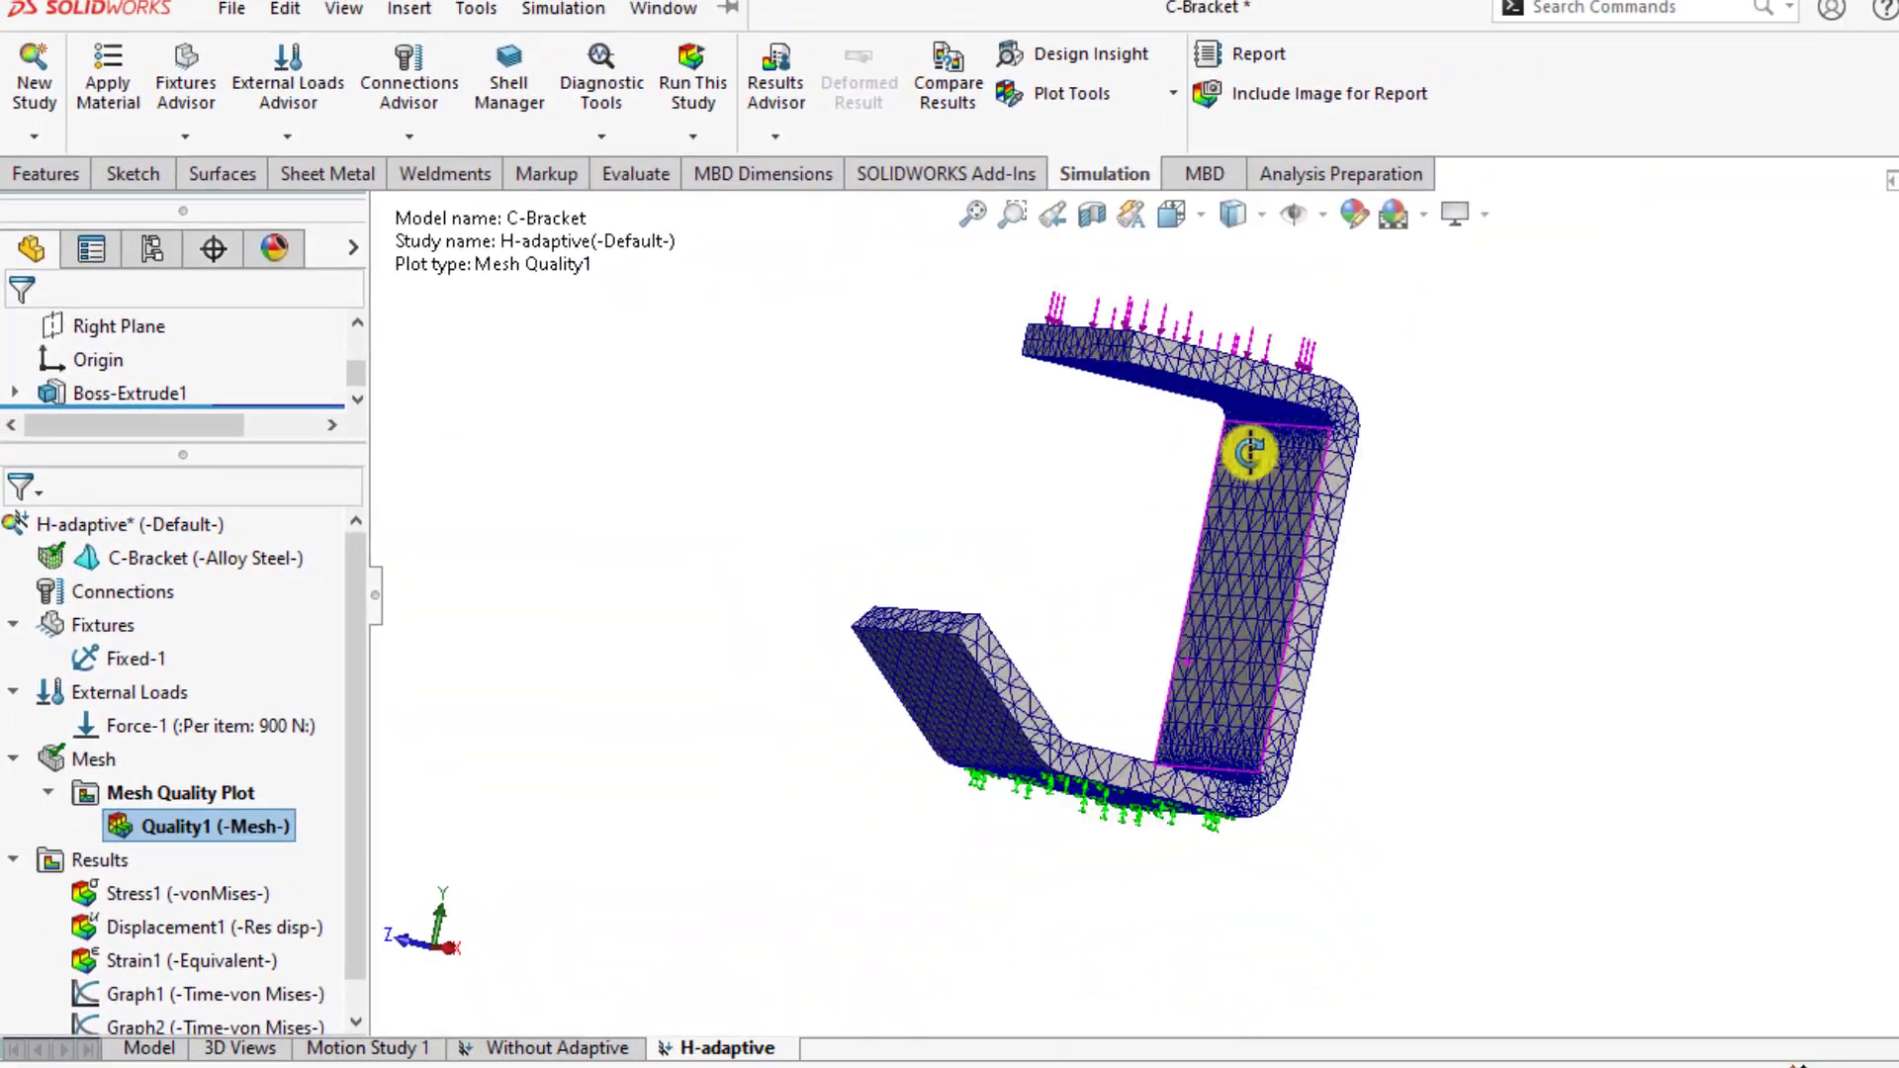
scroll(1249, 452, "down", 6)
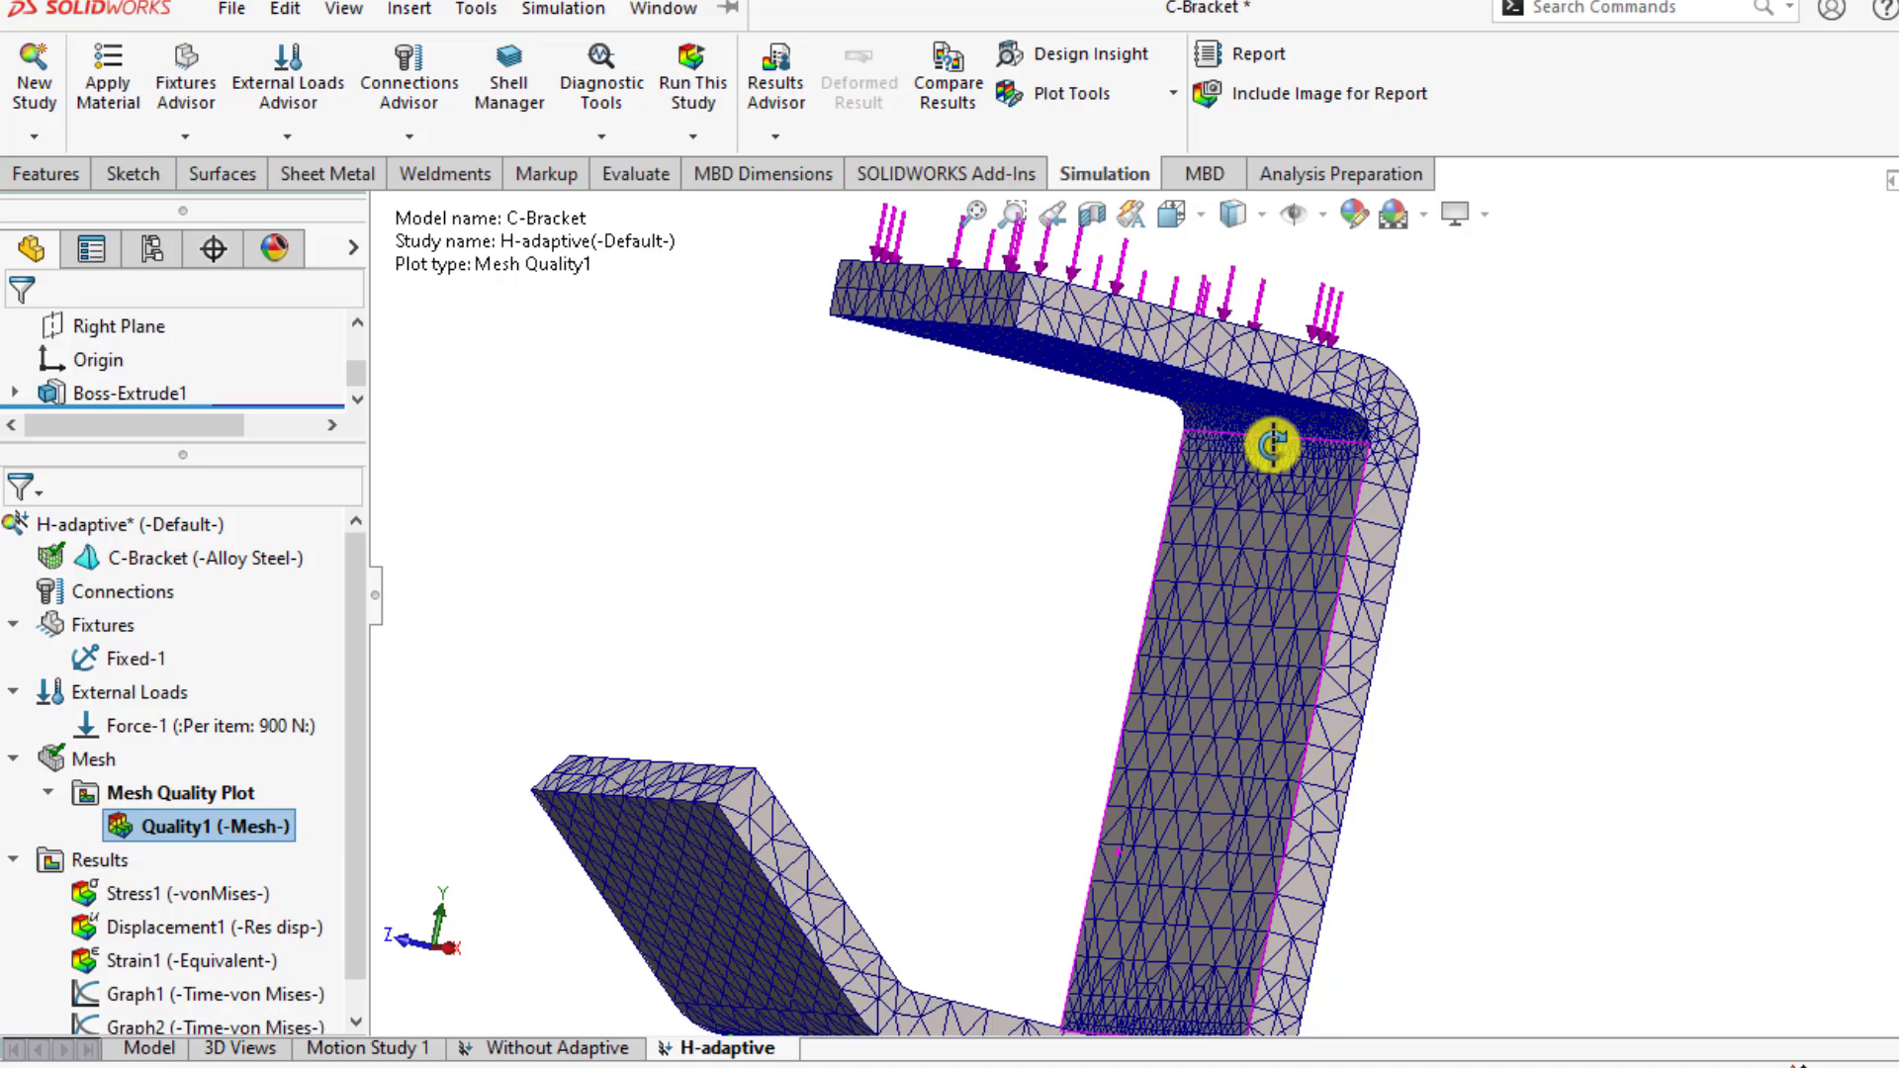
middle_click_drag(1249, 555, 1307, 636)
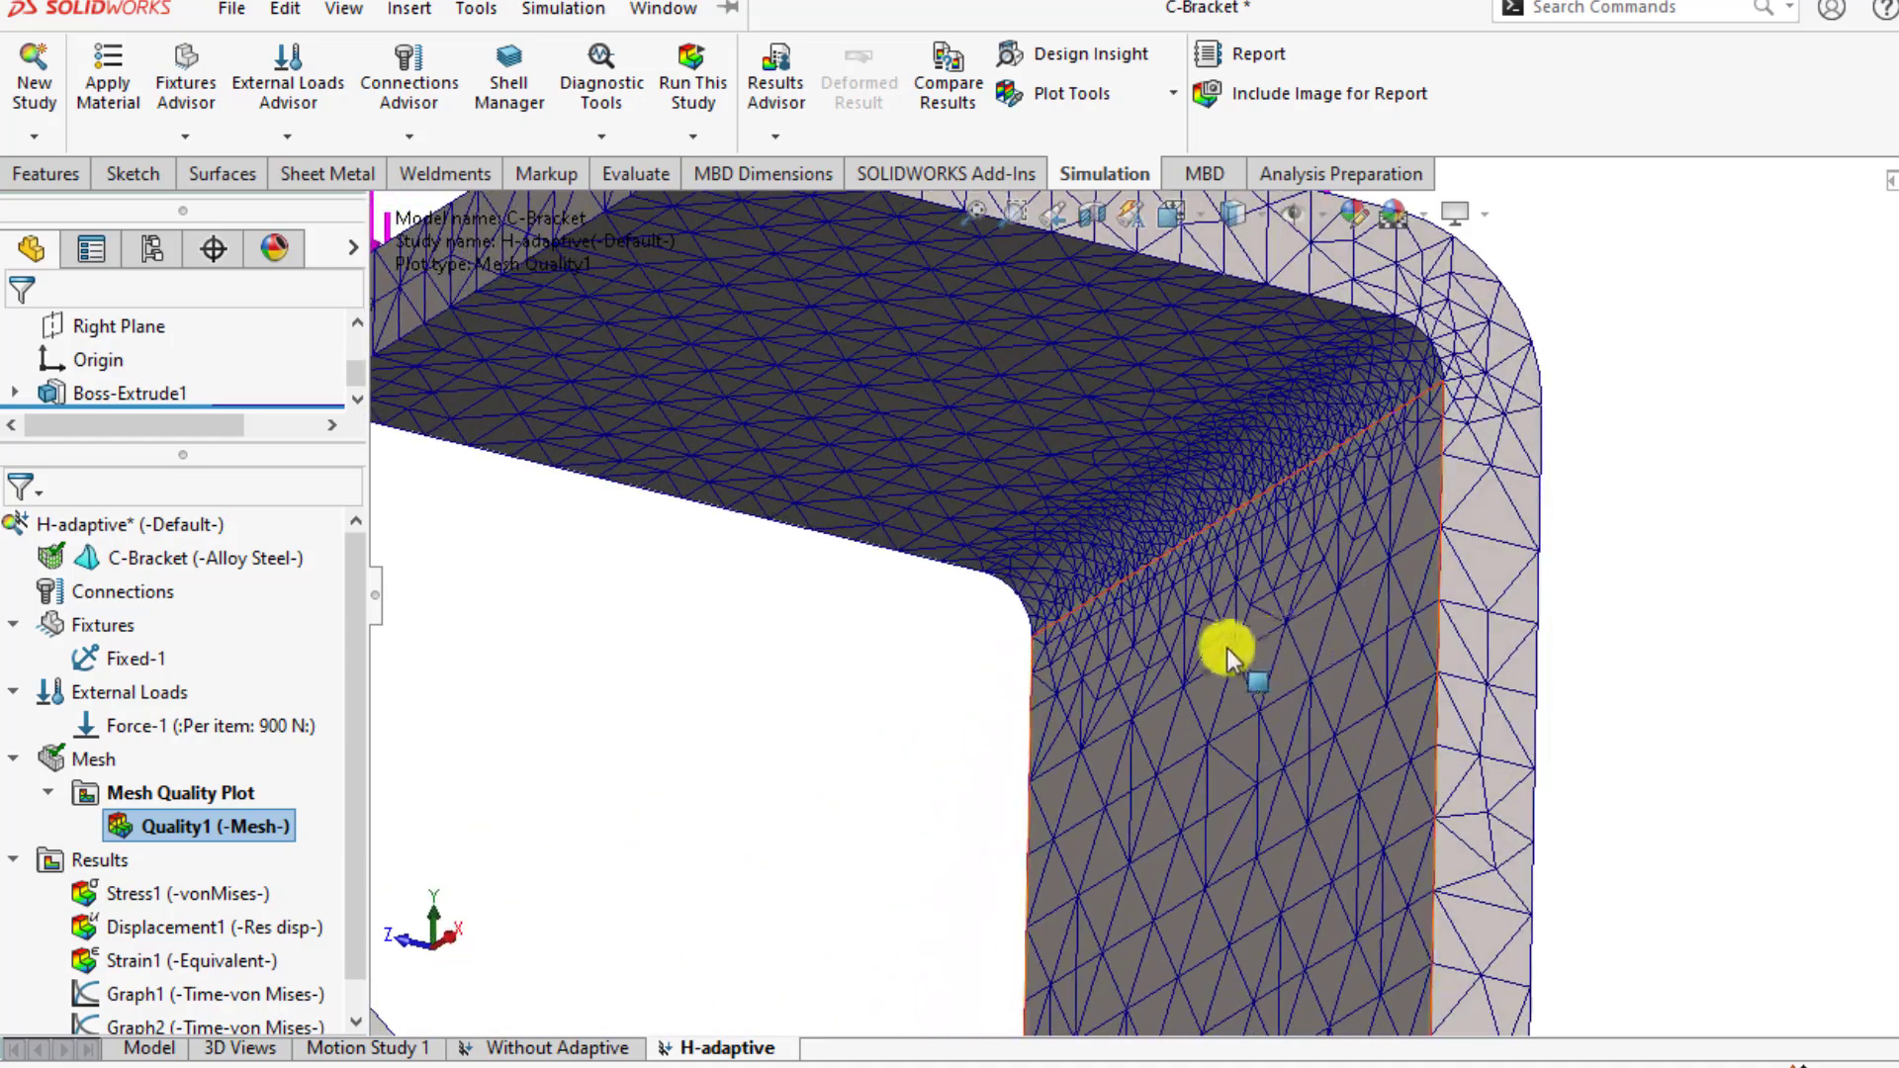
- Show the Without Adaptive study's Quality1 mesh plot and rotate to view its uniform coarse mesh
left_click(522, 1048)
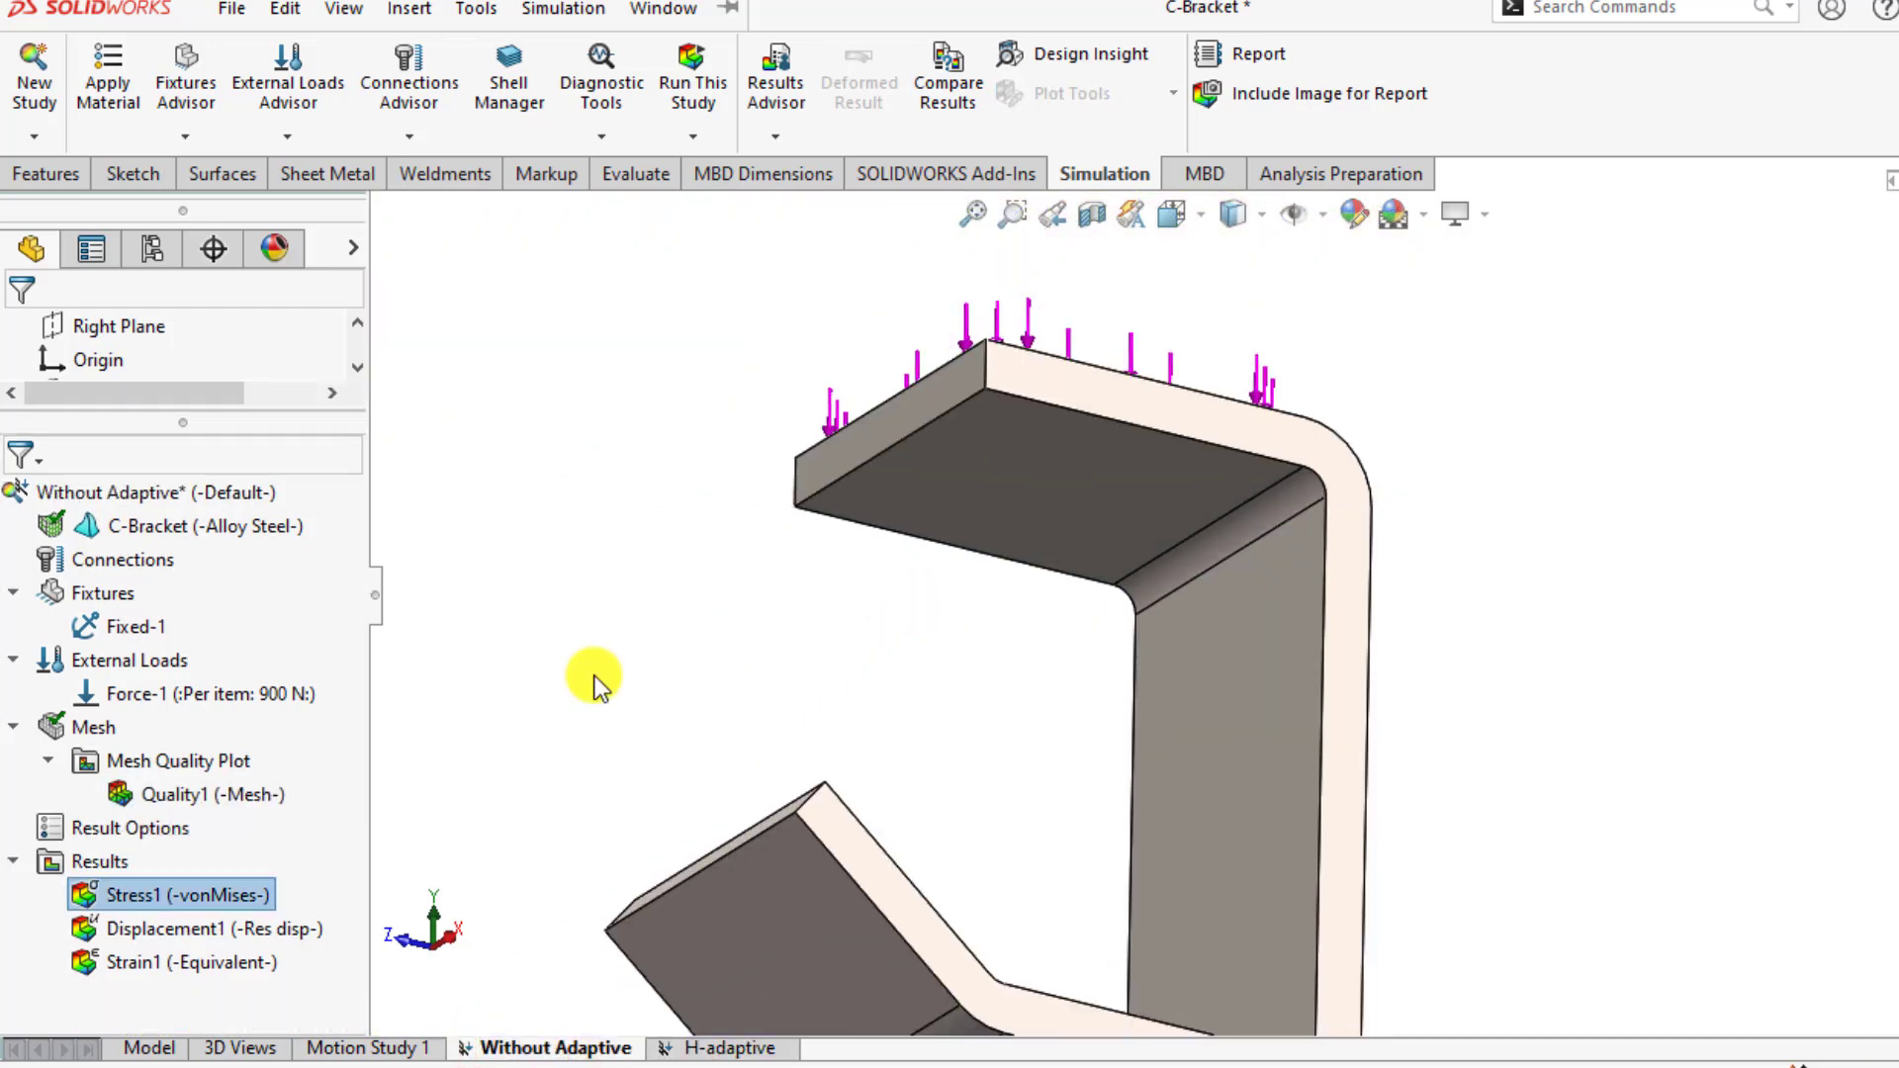
double_click(153, 794)
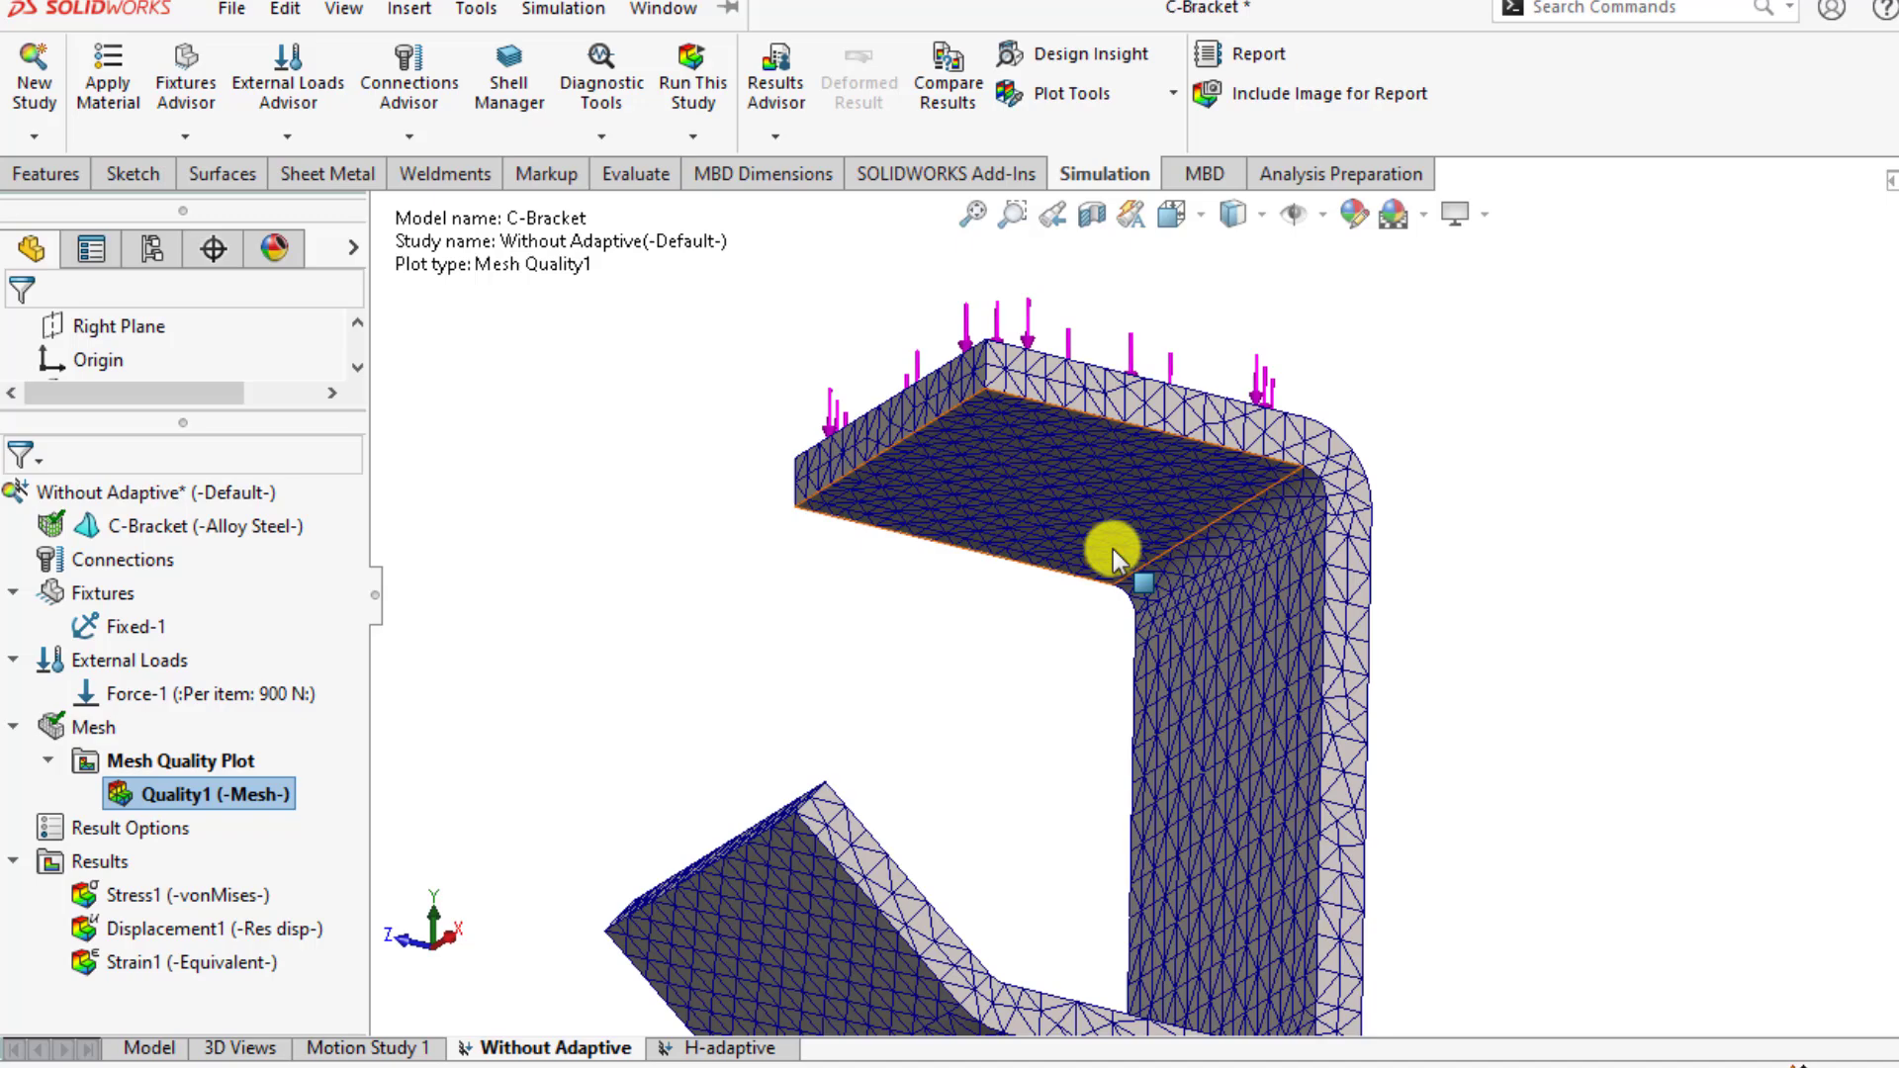
scroll(1167, 524, "down", 3)
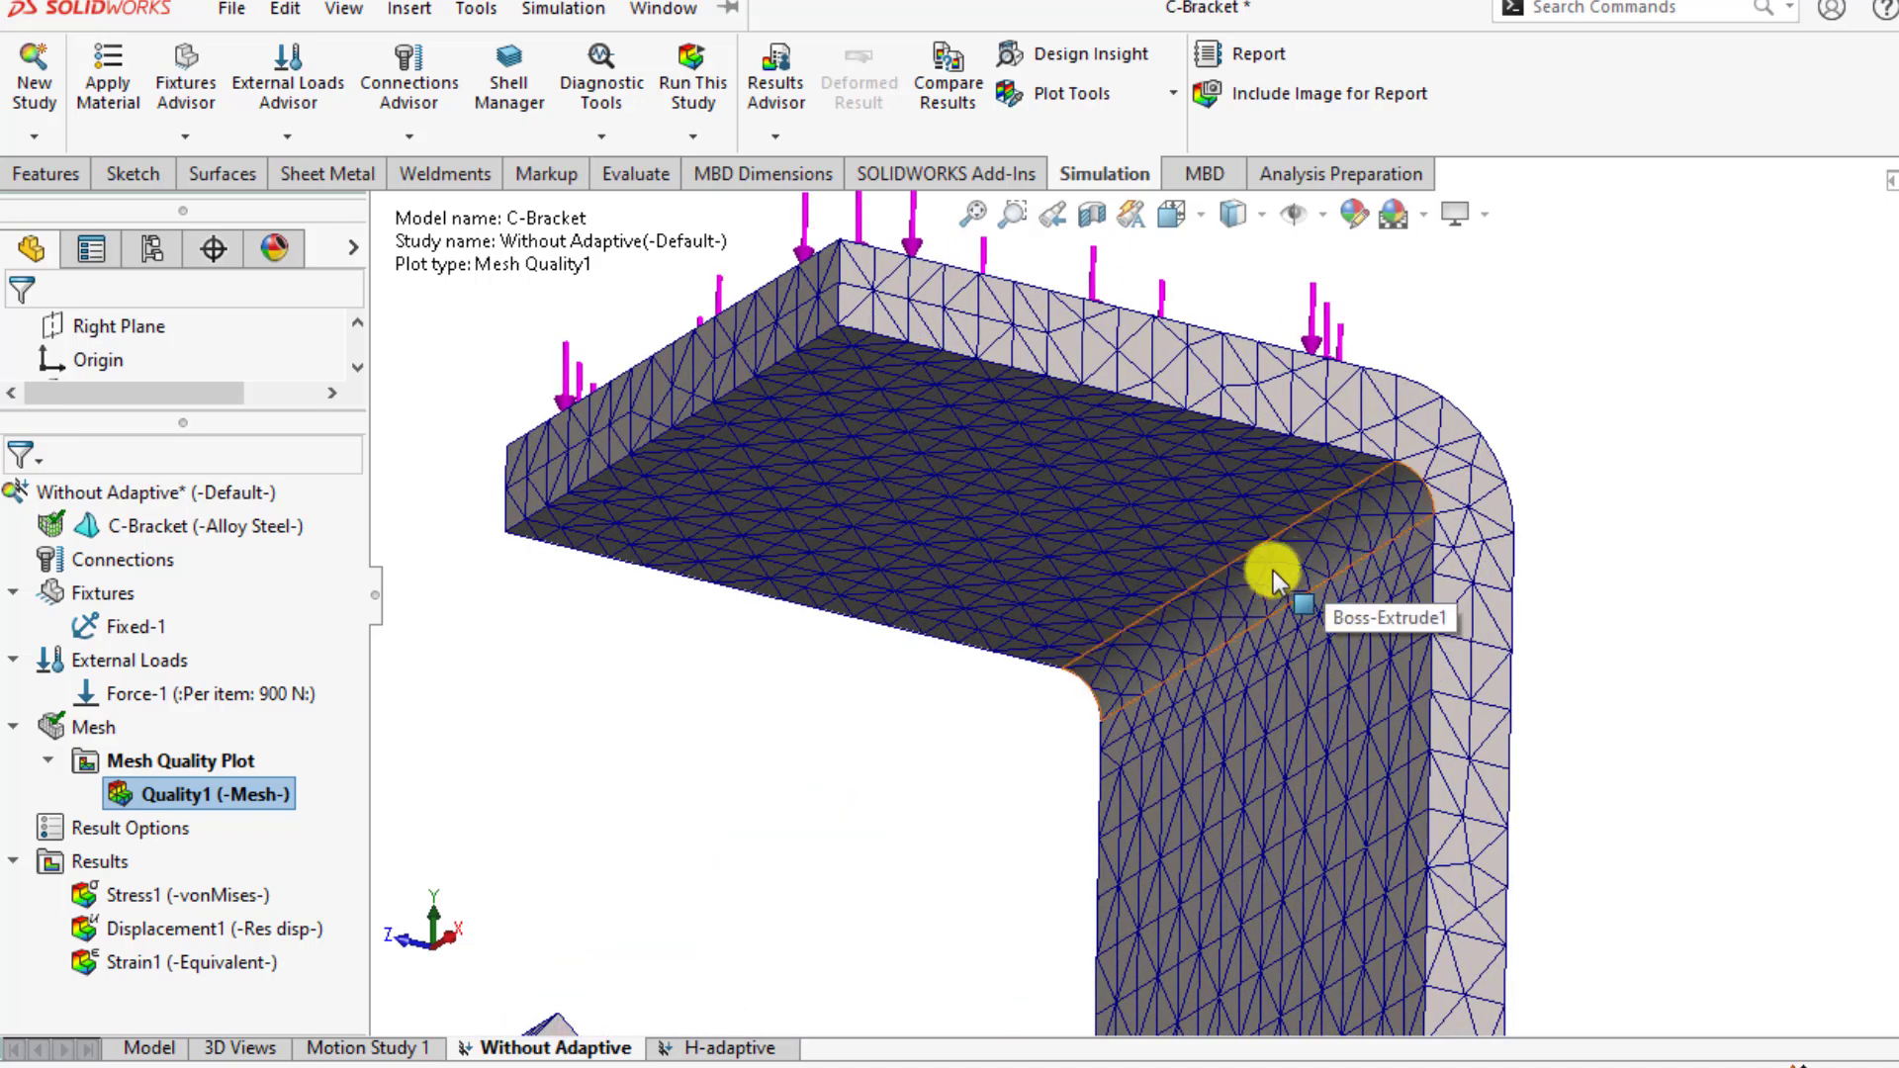
scroll(1226, 609, "up", 5)
middle_click_drag(1137, 653, 1137, 778)
scroll(1143, 667, "down", 5)
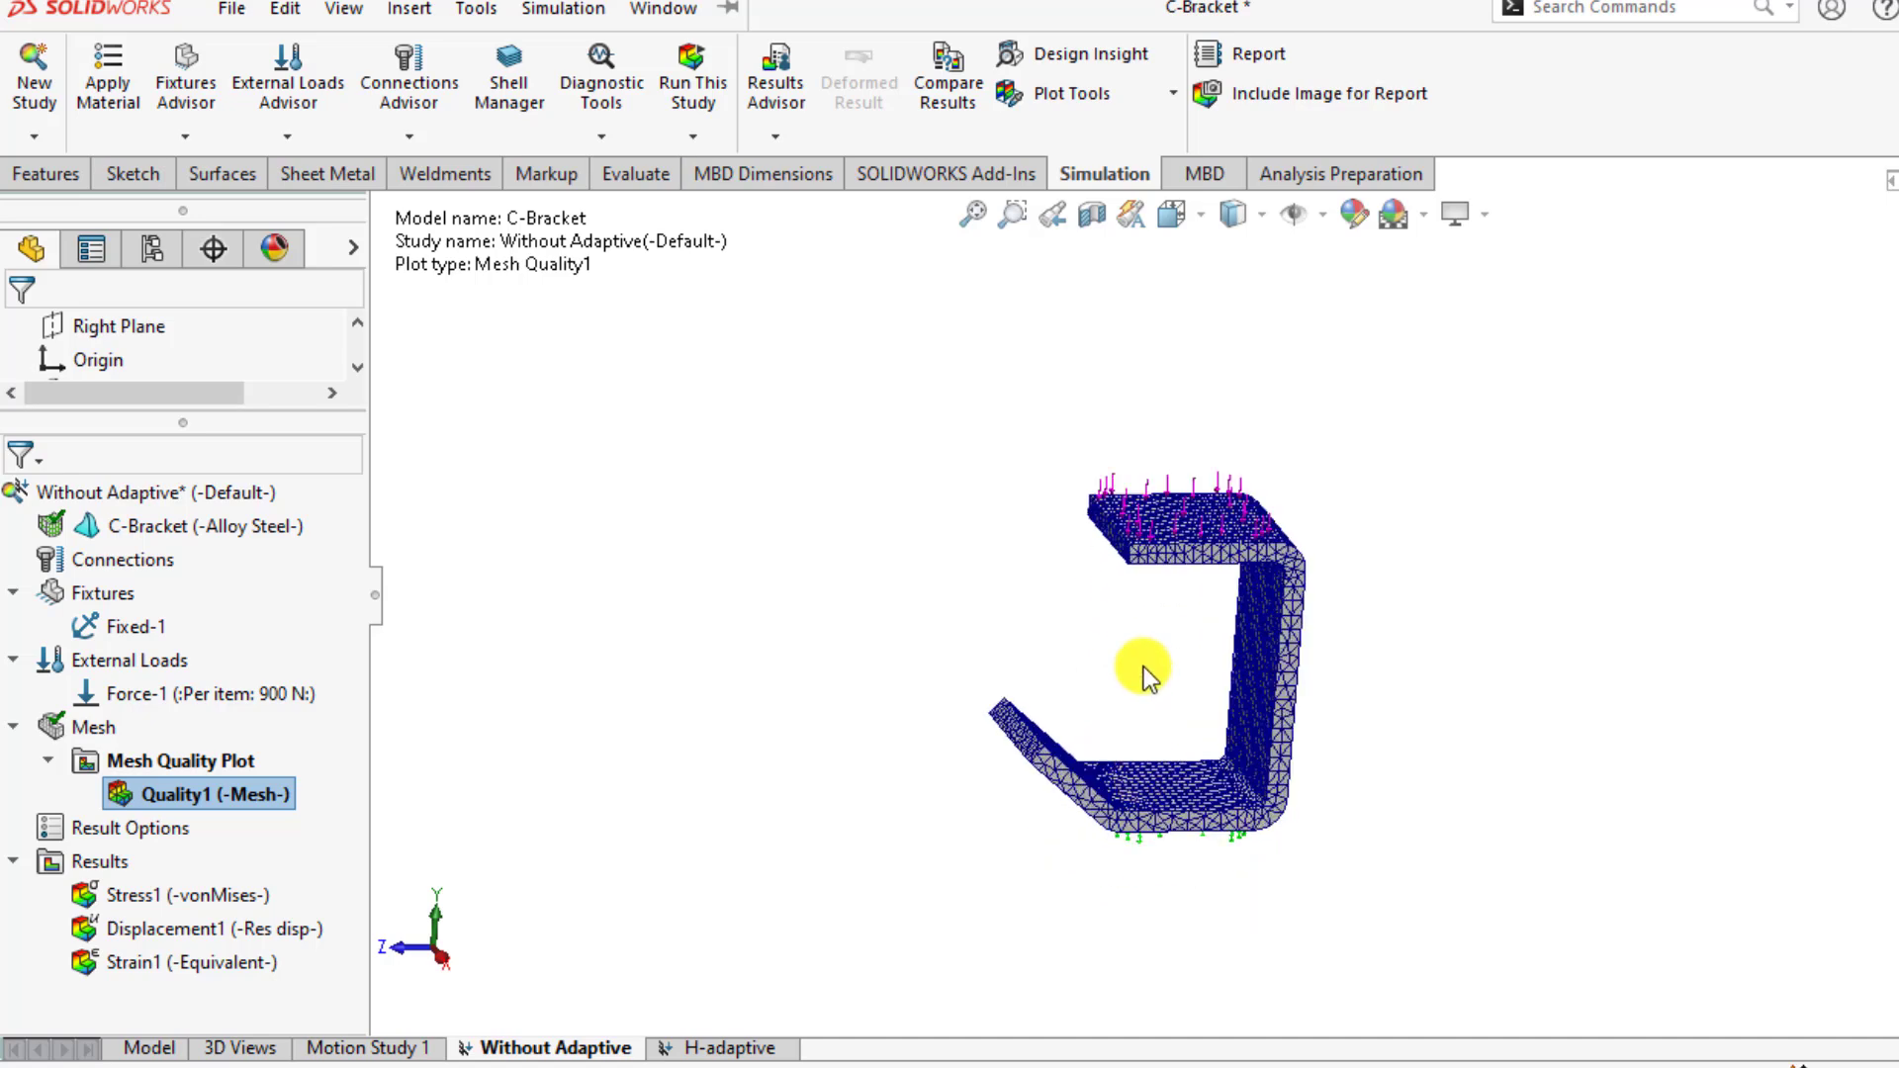